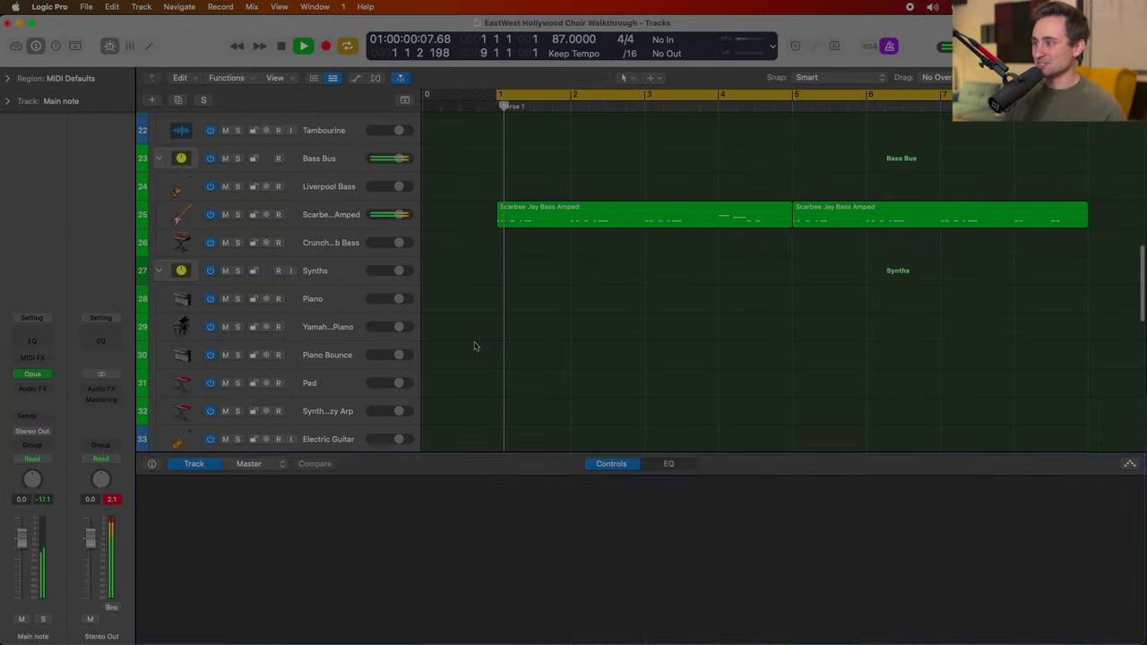
Step: Start playback, scroll down to the choir tracks, and open the Main note track's Opus instrument
key(p)
key(p)
scroll(507, 354, down, 2)
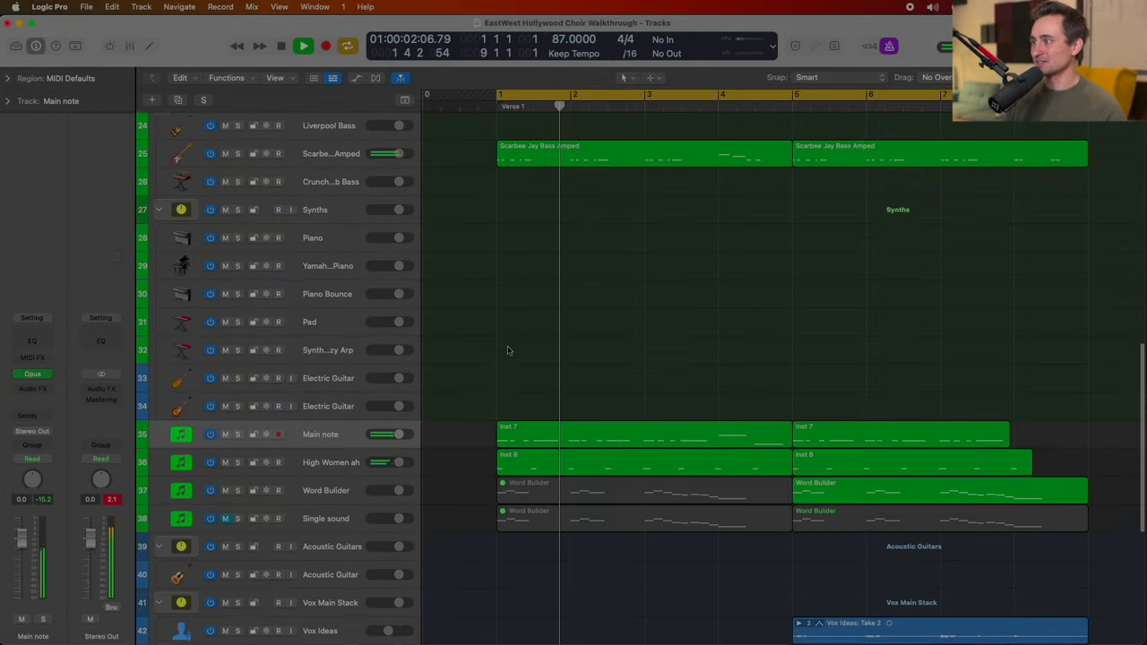
scroll(507, 350, down, 1)
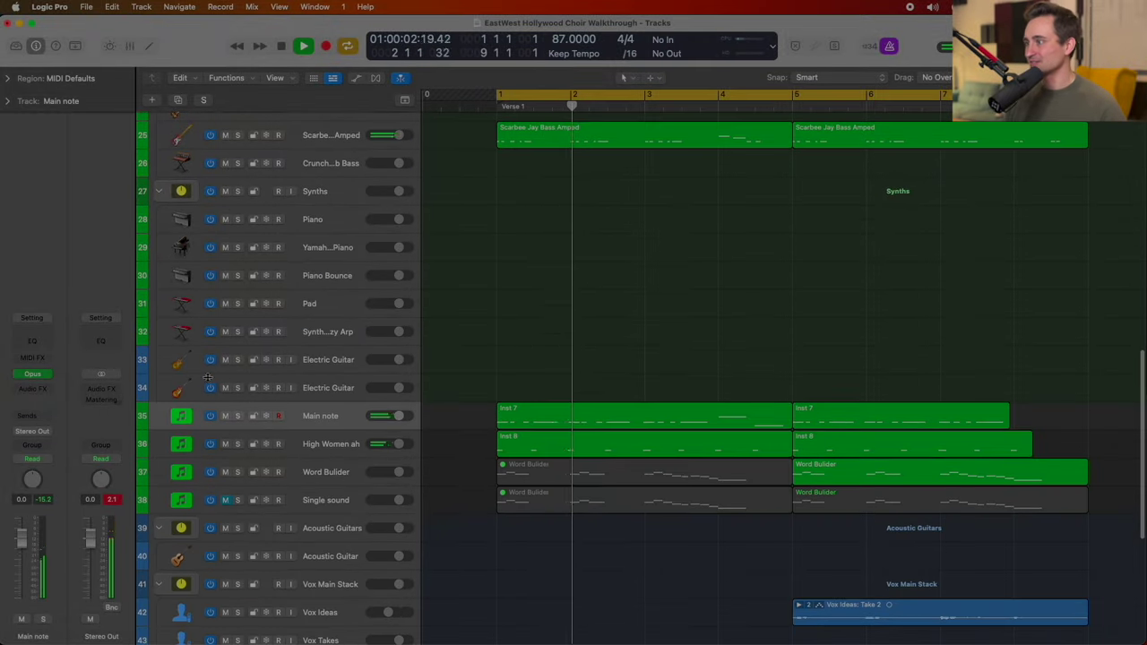
click(45, 375)
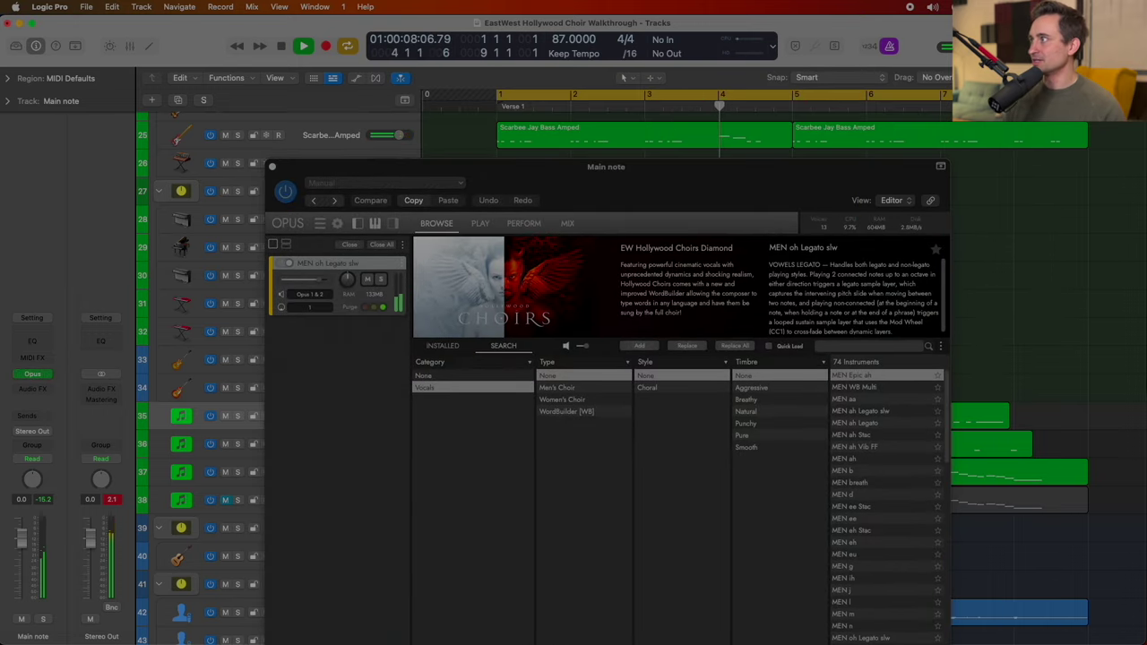
Step: Stop playback, browse the 74 Hollywood Choirs patches, and close the Opus window
click(776, 181)
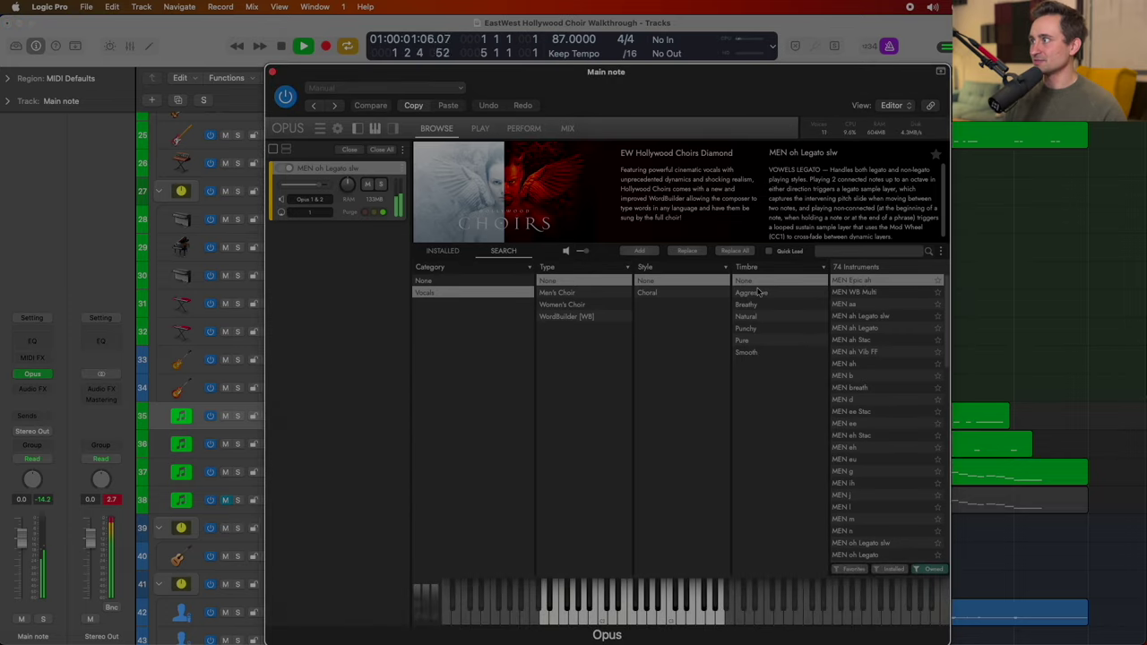
key(space)
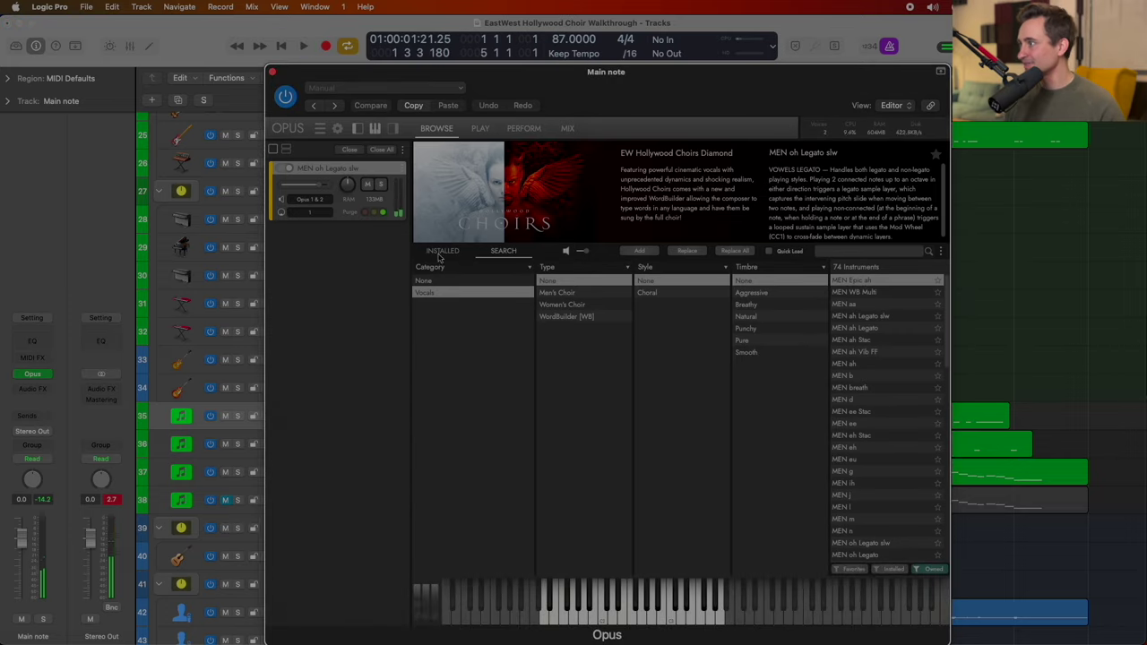
drag(518, 84, 562, 51)
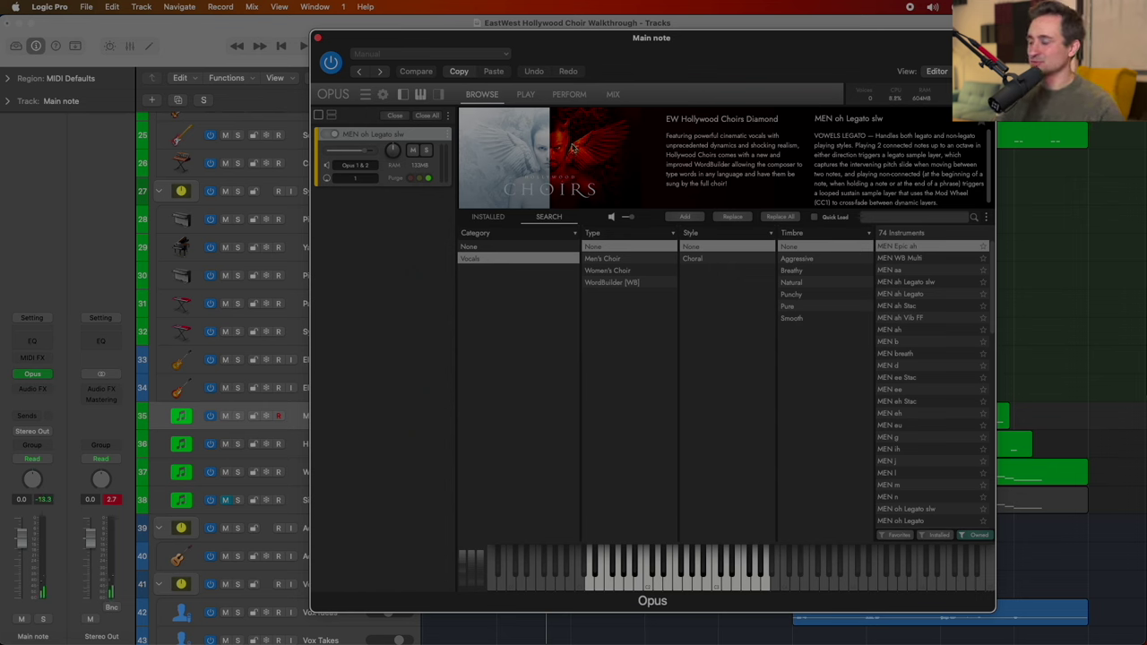
scroll(905, 354, down, 3)
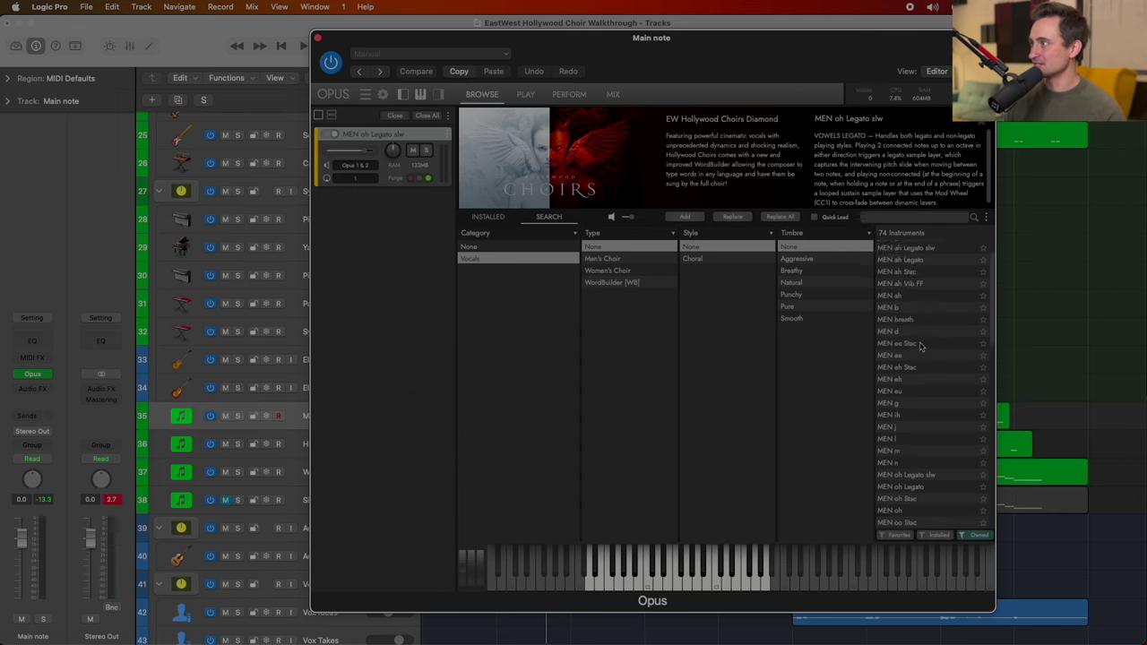
scroll(918, 348, up, 3)
scroll(920, 347, down, 5)
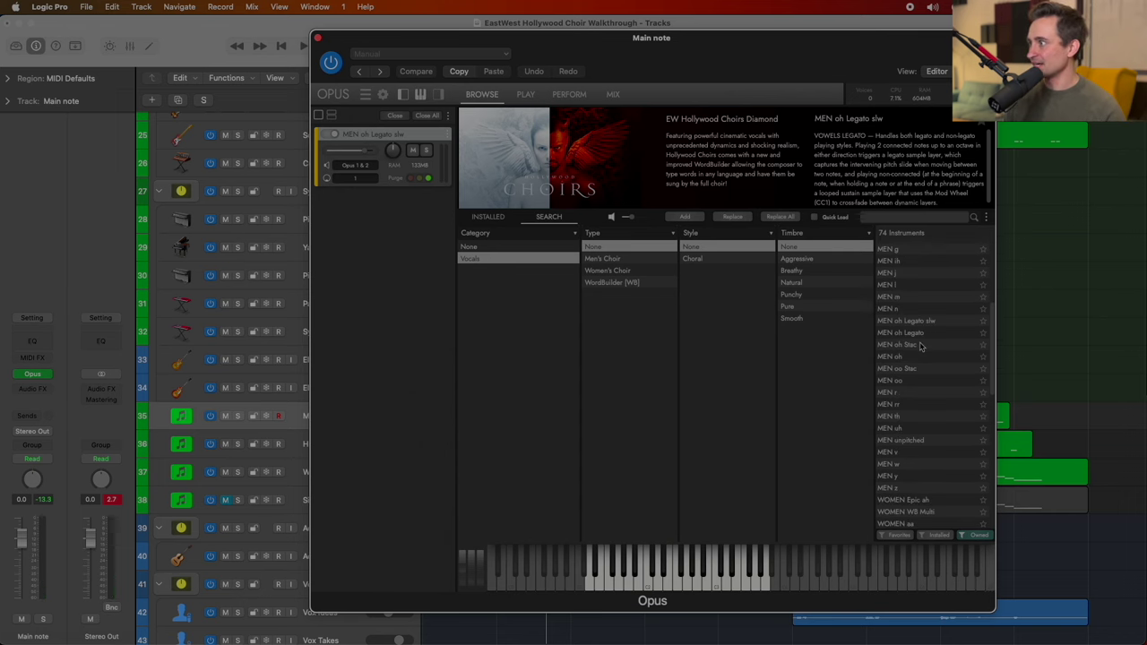
scroll(920, 346, down, 8)
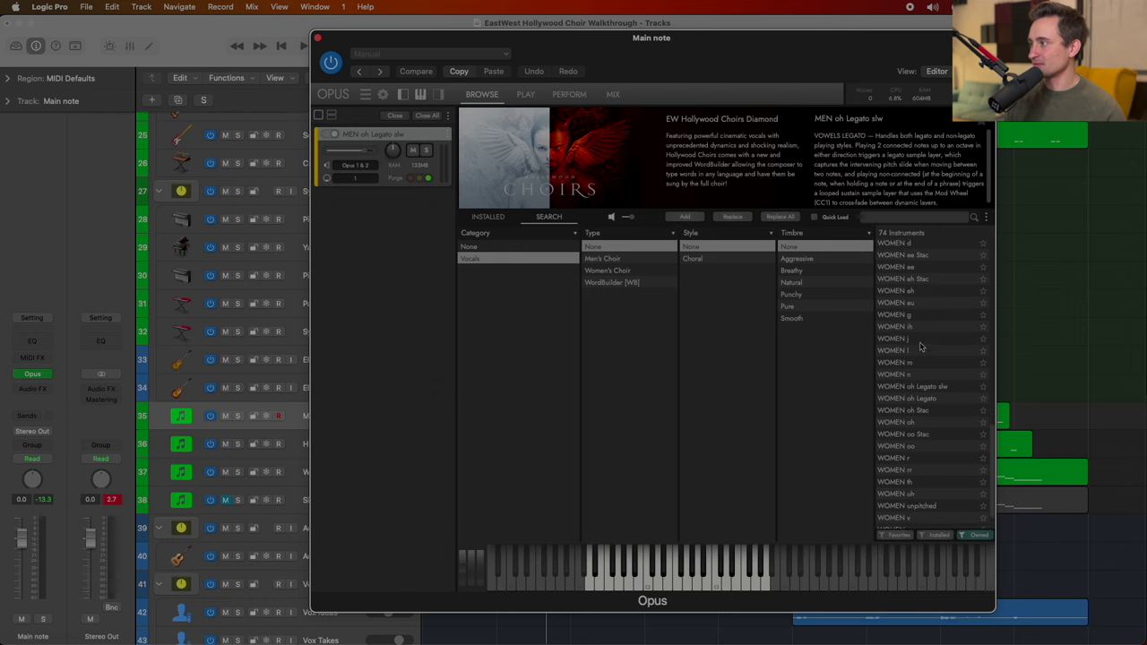
scroll(921, 347, up, 12)
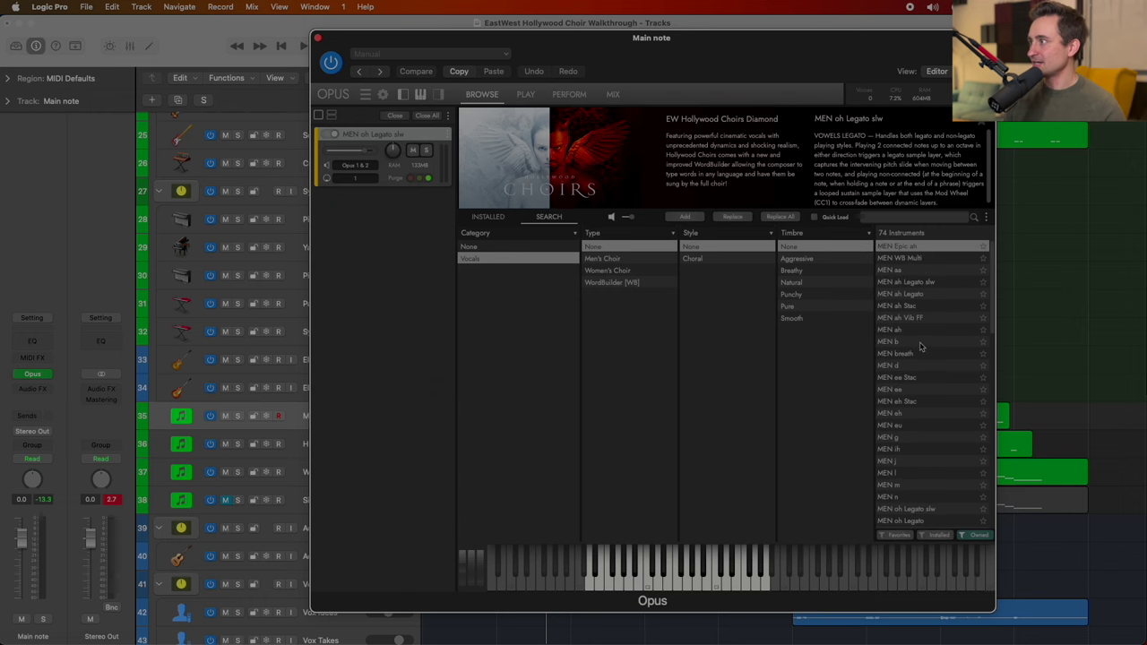
scroll(901, 340, down, 12)
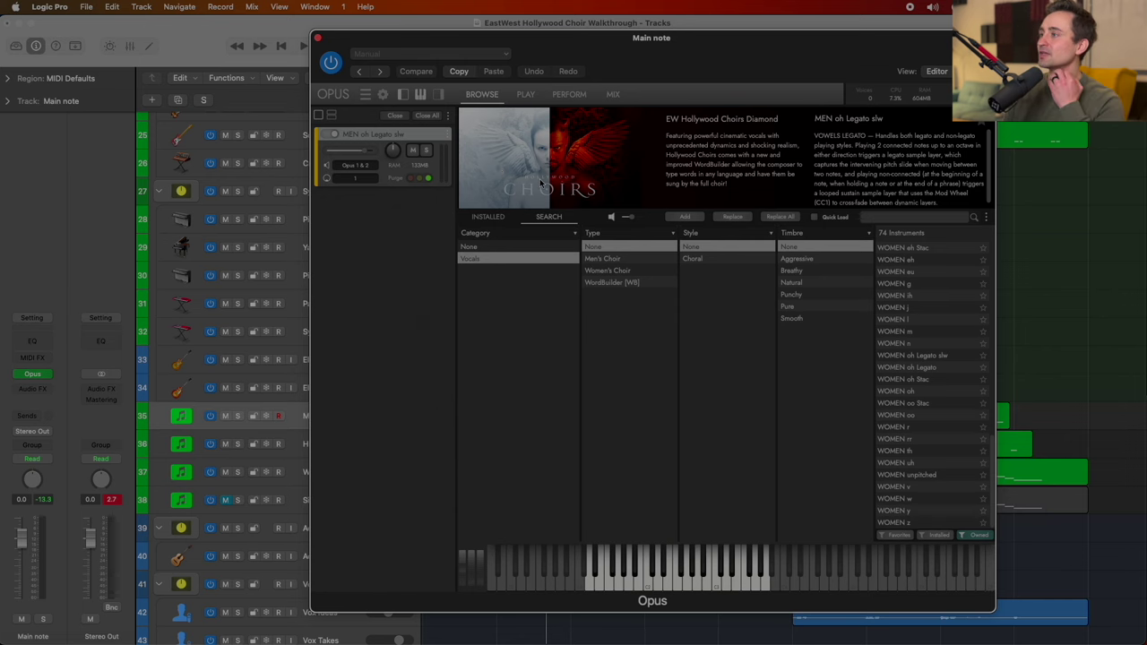
click(316, 38)
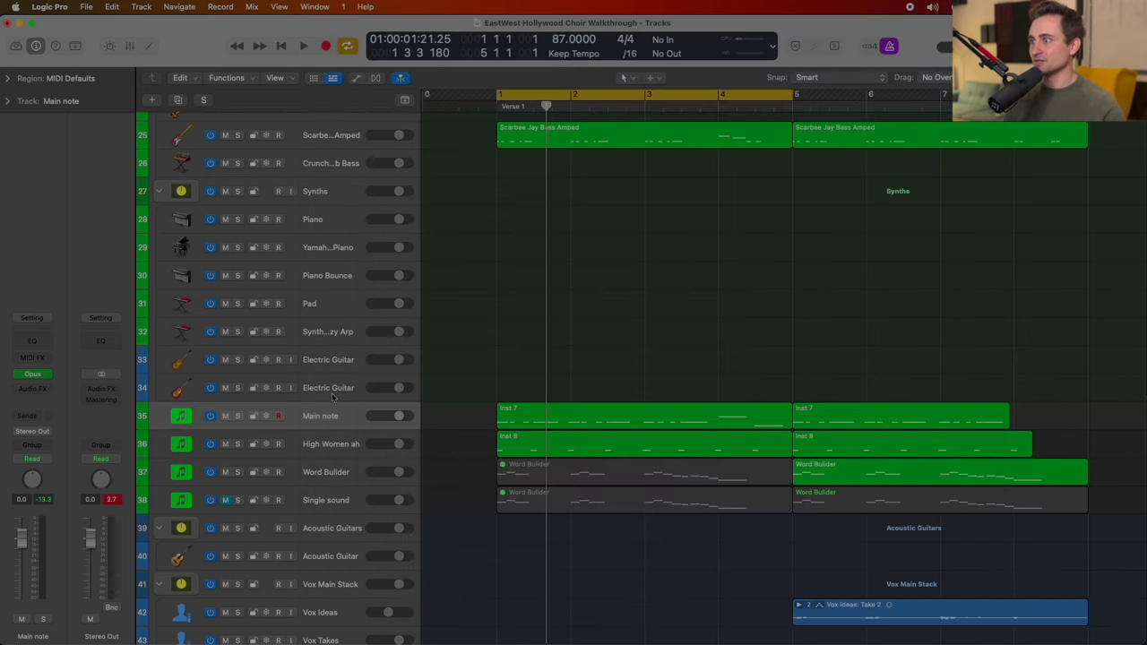
Step: Duplicate the Main note track and open the new track's Opus instrument
key(super+d)
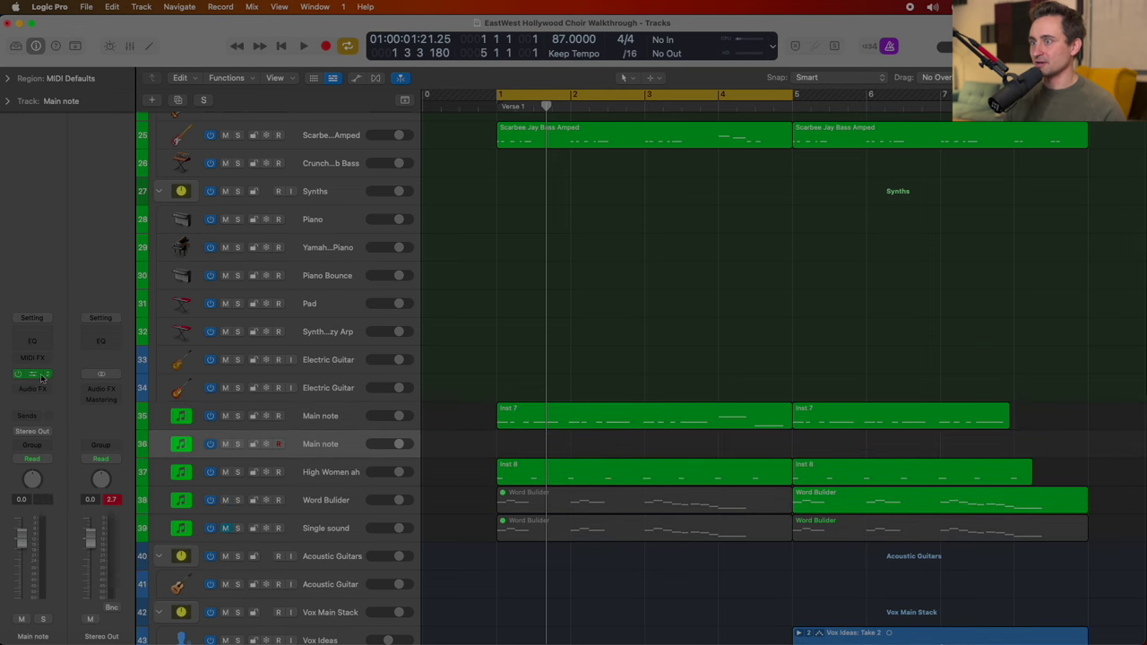
key(v)
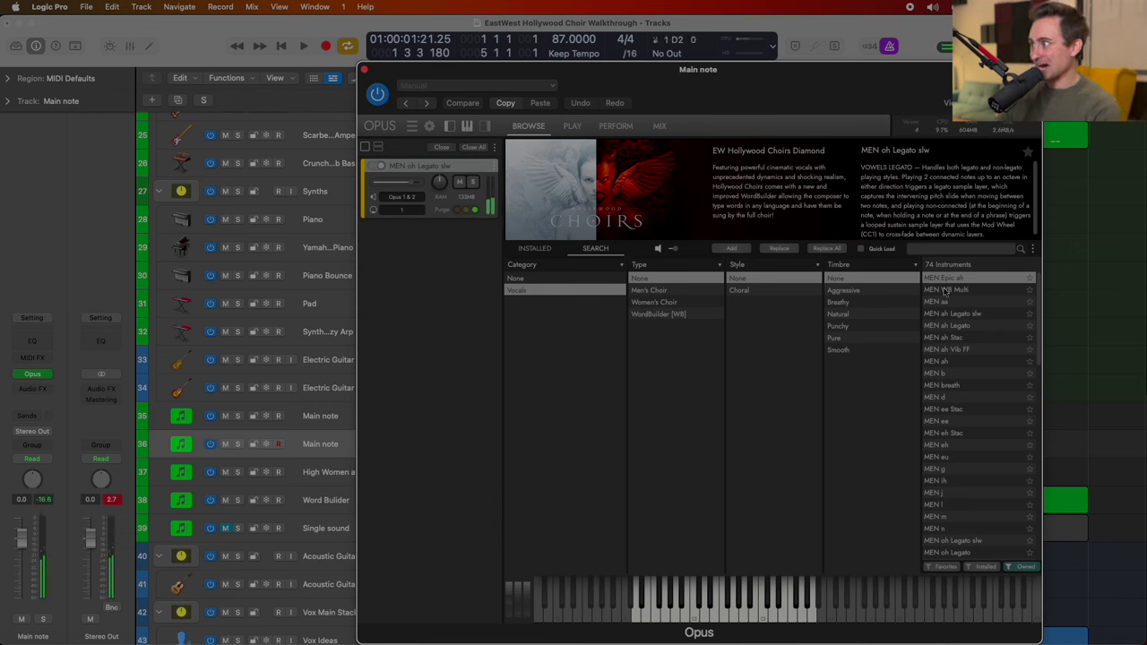
scroll(968, 453, down, 10)
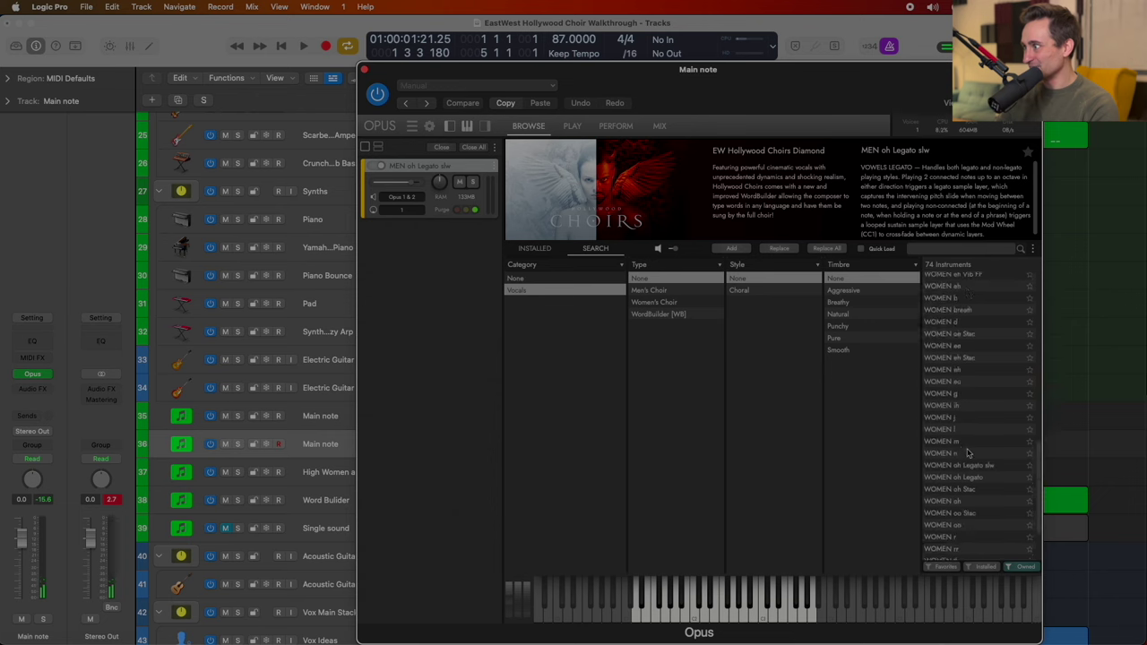
scroll(968, 452, down, 3)
Step: Try the WOMEN oh, rr, th and unpitched patches, then filter instruments to Punchy timbre
click(948, 422)
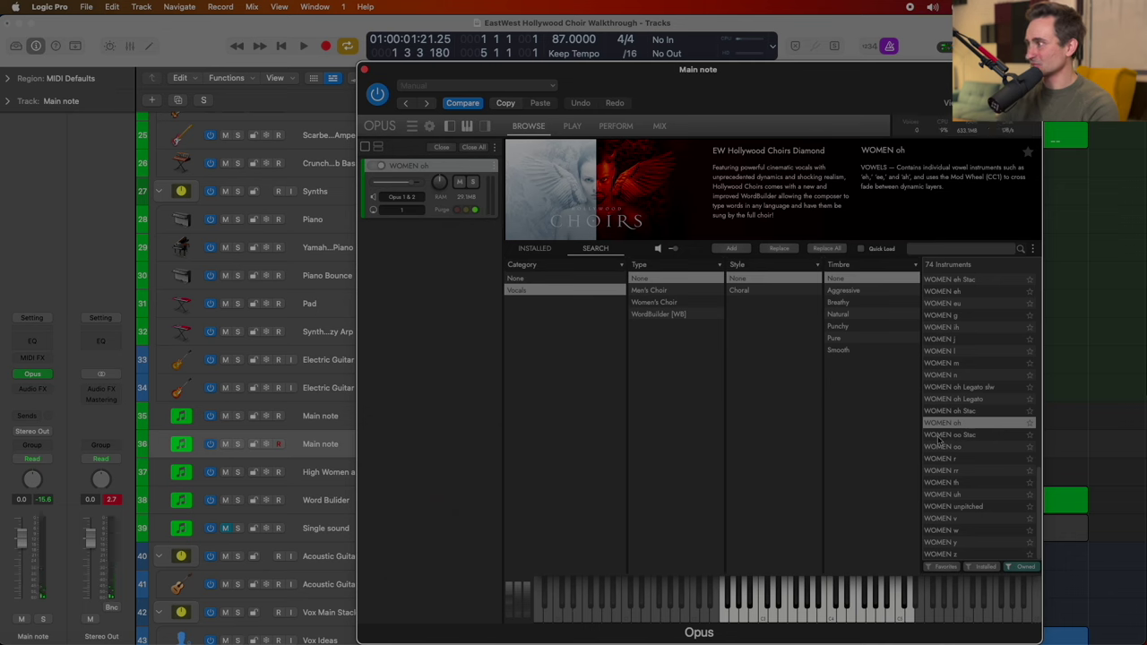
click(947, 471)
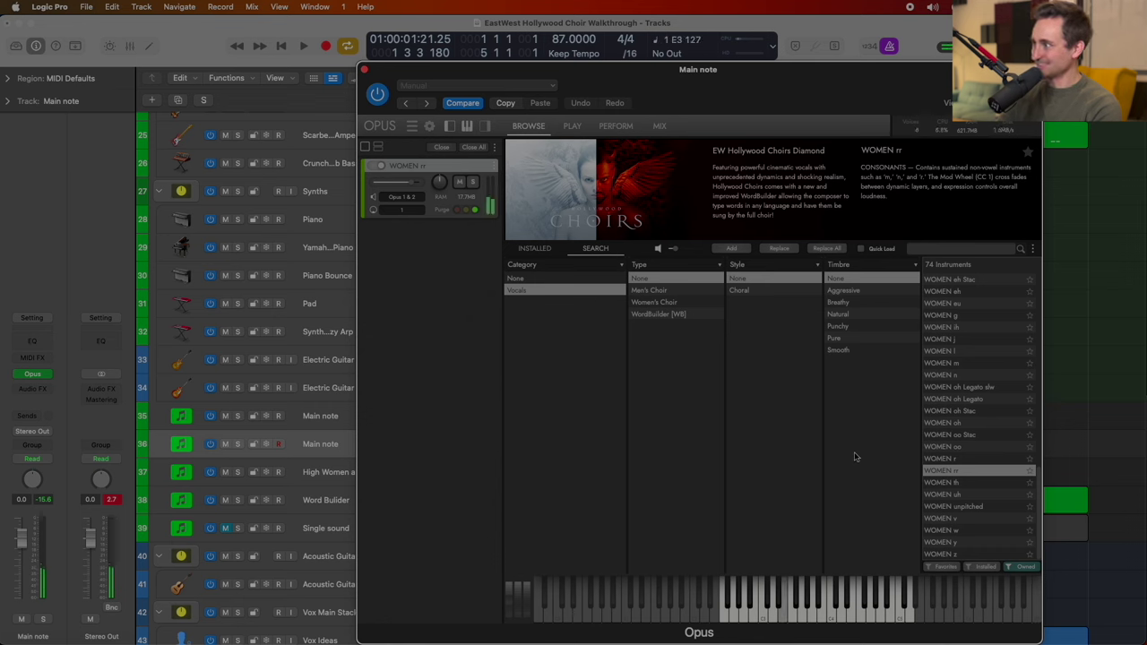
click(937, 485)
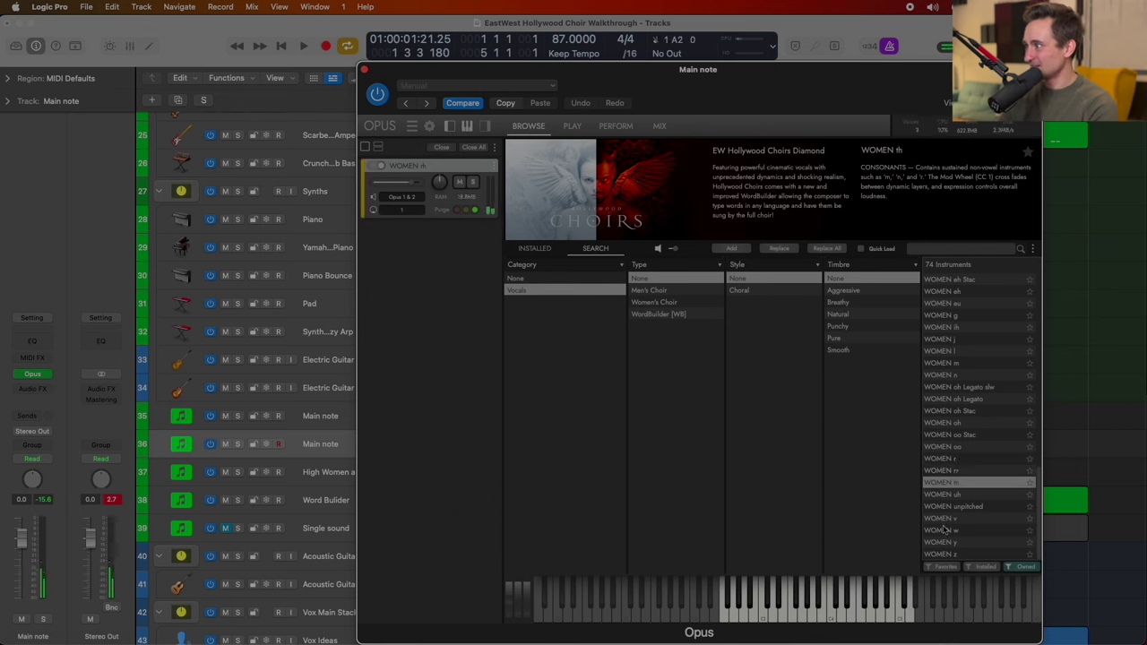
click(941, 508)
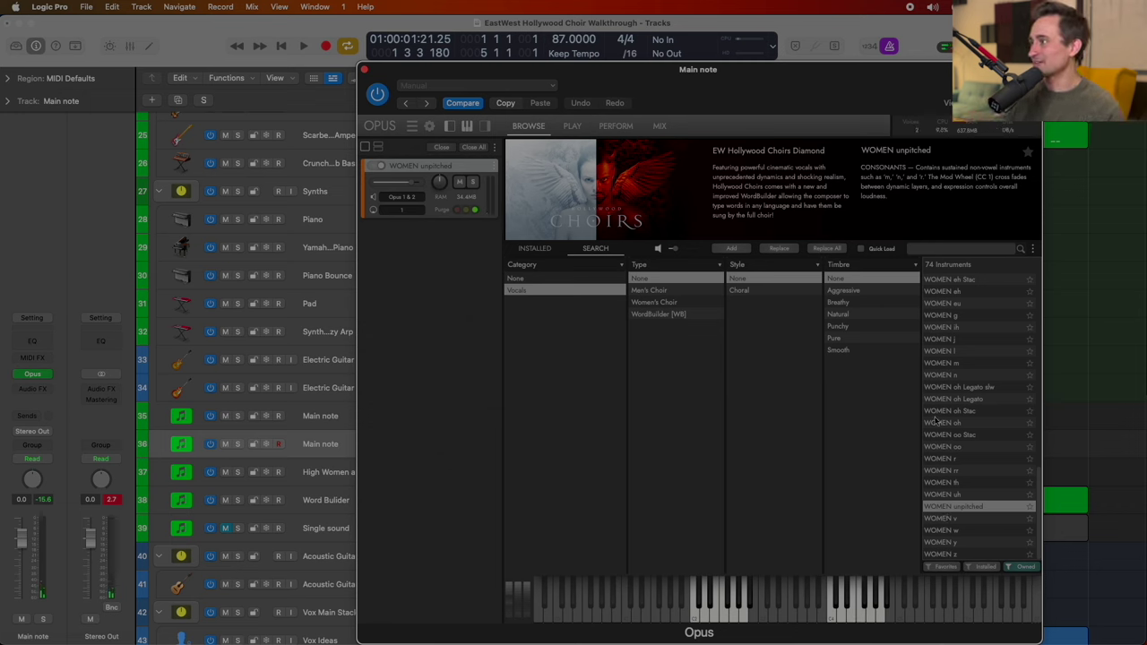
click(854, 318)
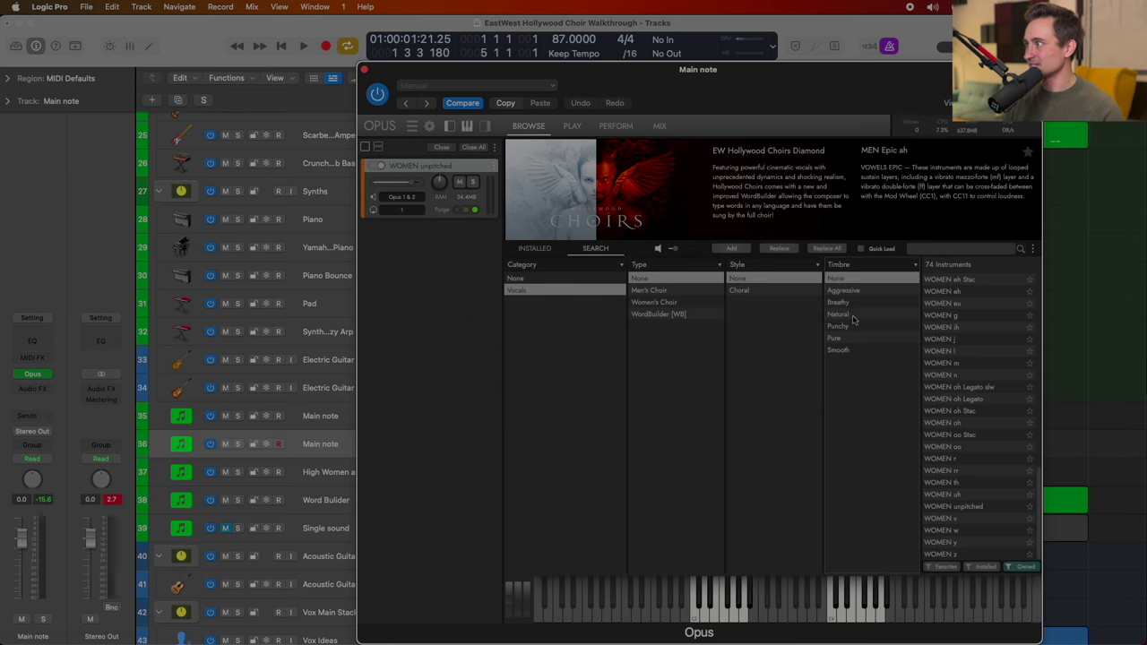
click(847, 328)
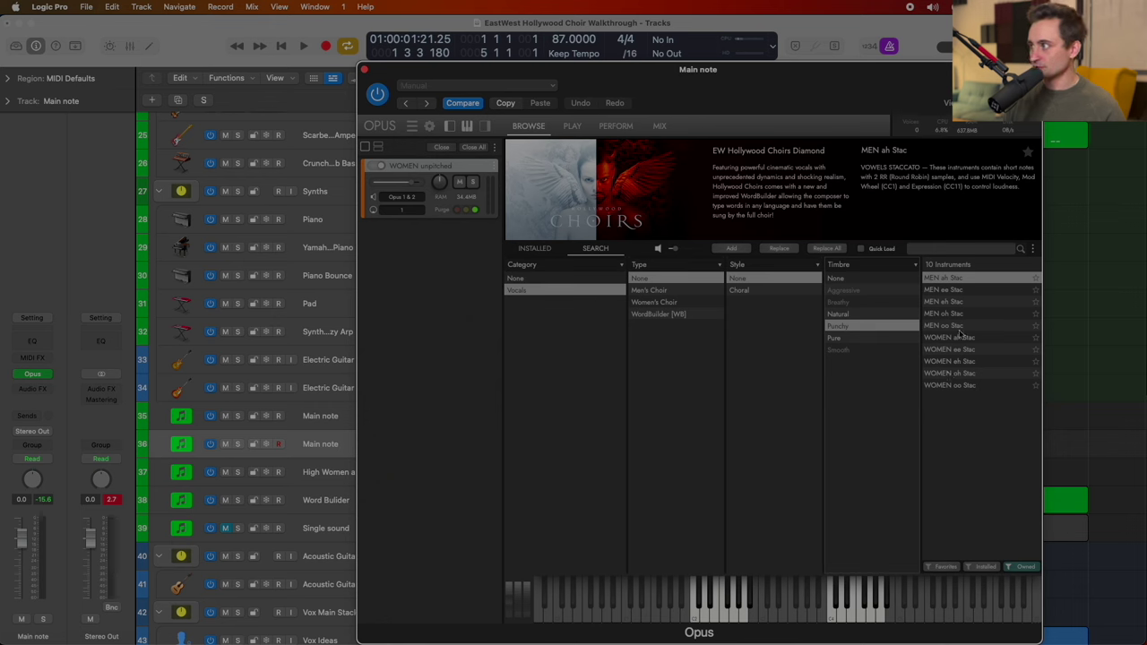
Step: Load the MEN oh Stac patch and show its Play page controls
double_click(948, 313)
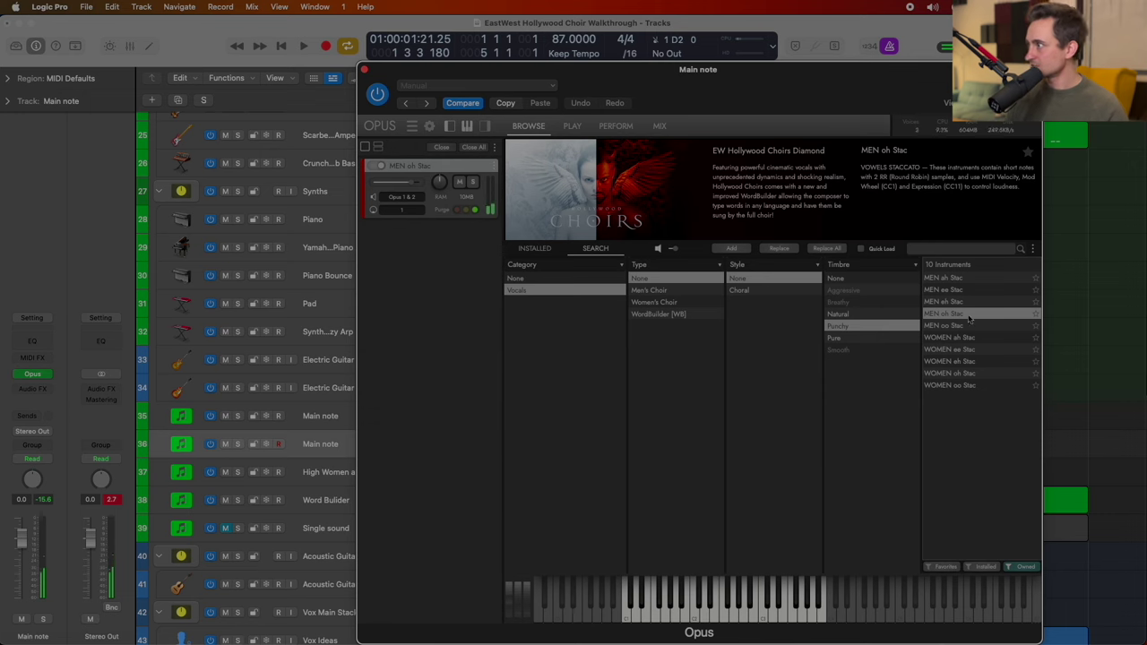
click(571, 126)
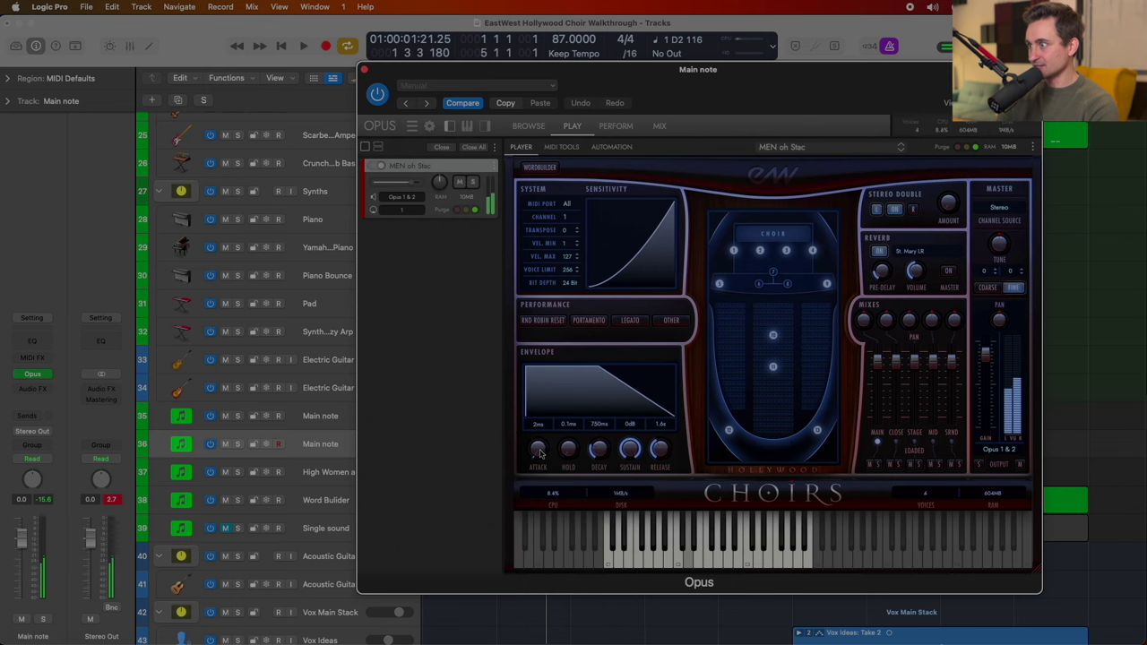
Step: Set the MEN oh Stac envelope attack to 0.5 ms and turn on its built-in reverb
mouse_move(538, 451)
mouse_down()
mouse_move(528, 380)
mouse_move(536, 464)
mouse_up()
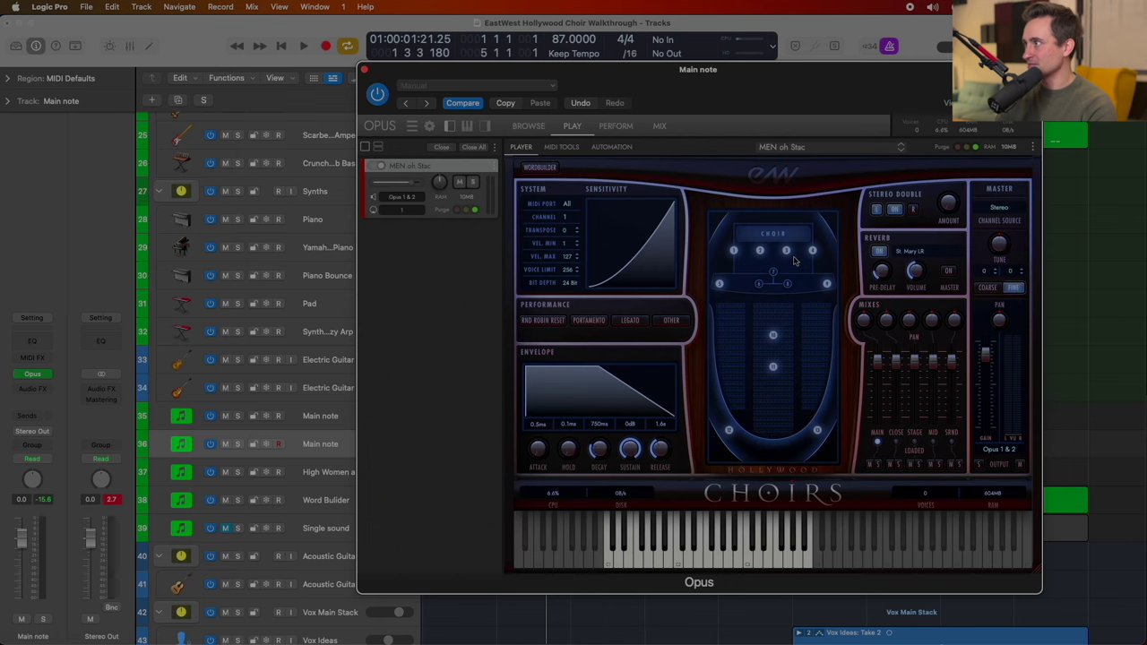
click(879, 252)
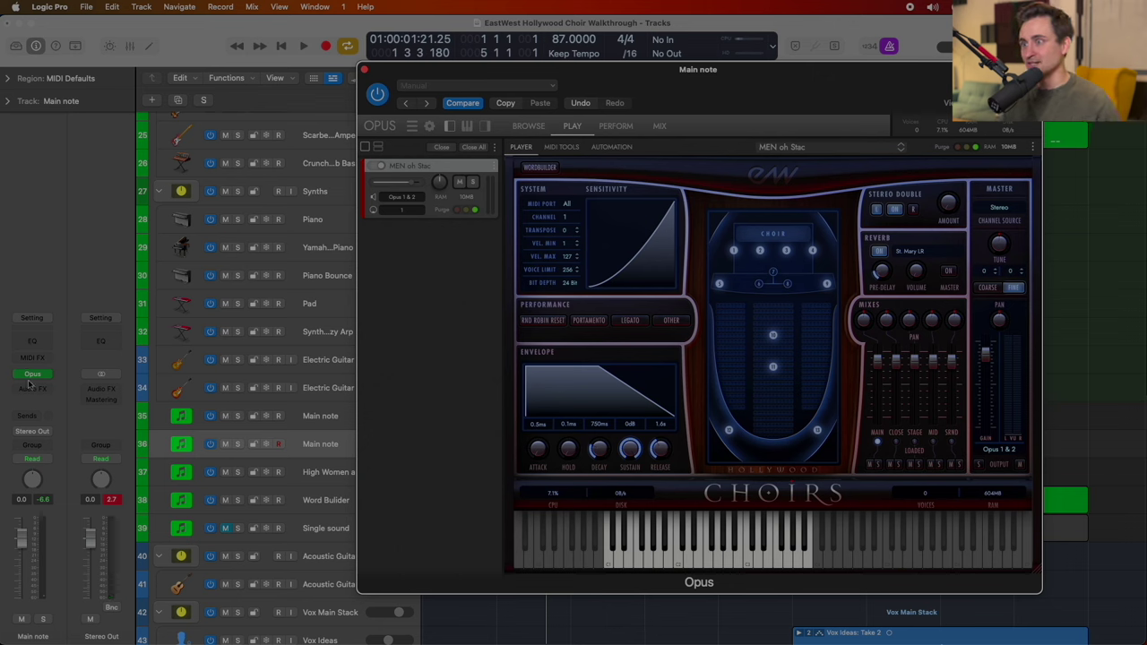
click(35, 413)
Step: Send the Main note track to Bus 11 VERB Long at -10.5 dB
mouse_move(41, 436)
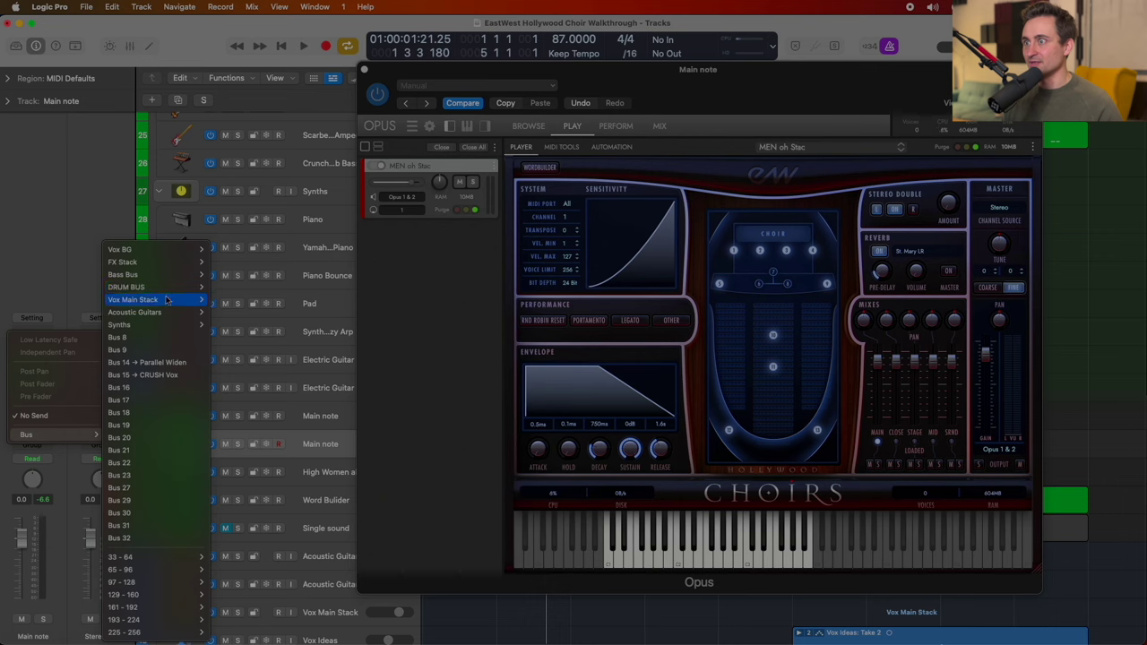
mouse_move(141, 320)
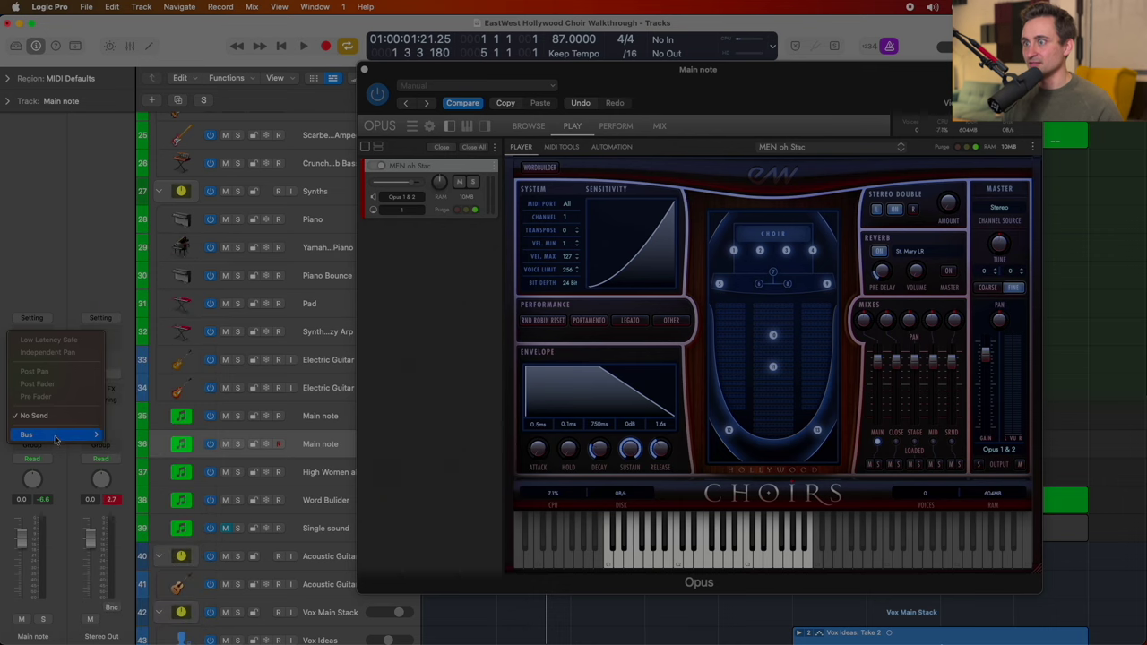
mouse_move(146, 301)
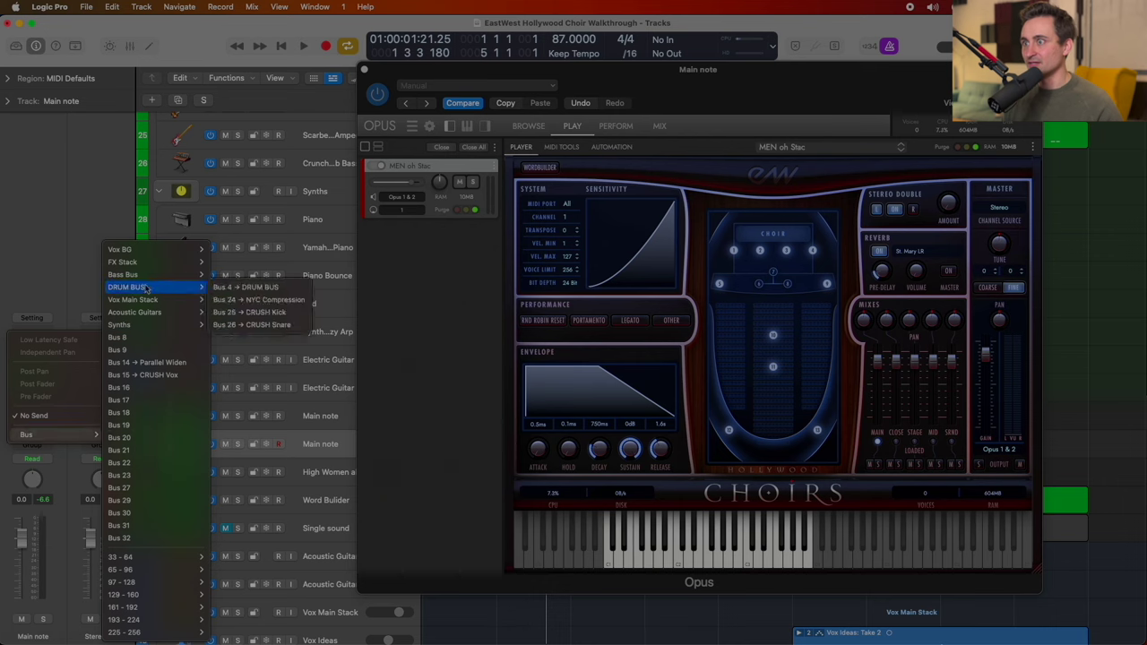
mouse_move(144, 262)
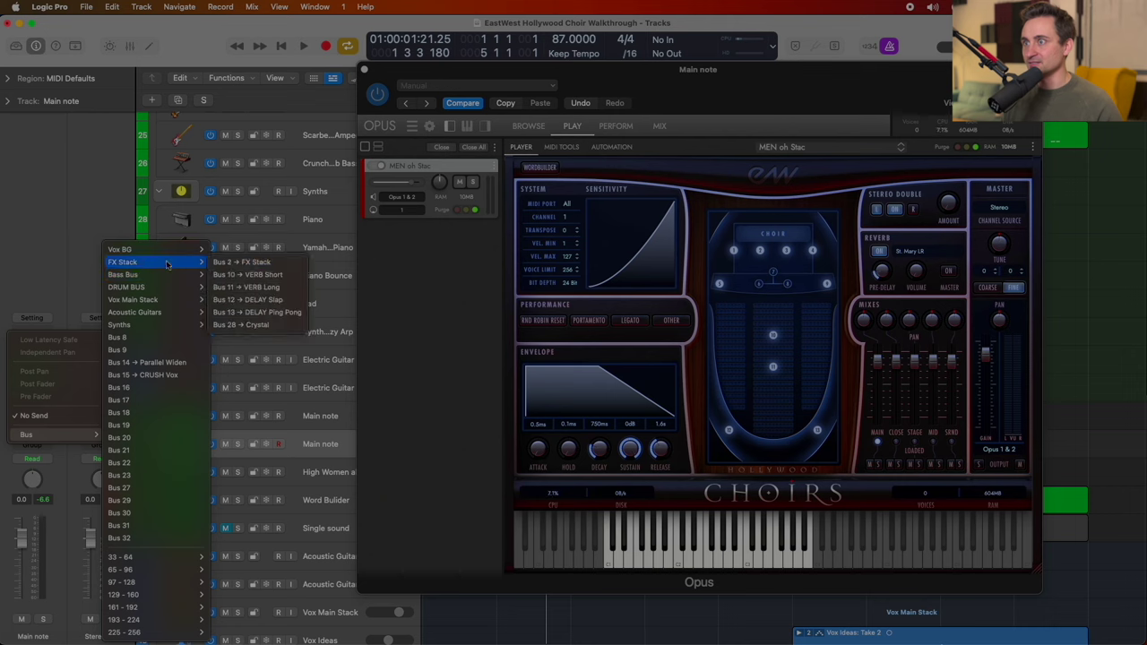
click(238, 287)
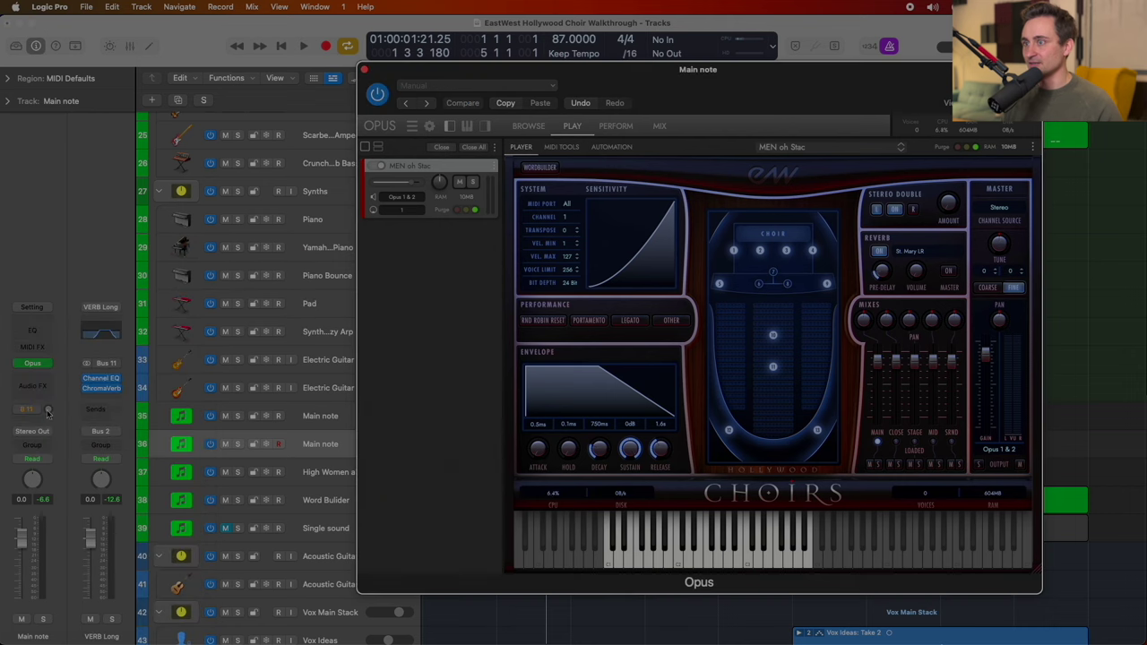
drag(48, 411, 51, 377)
Step: Reposition the Opus plugin window near the top of the screen
drag(923, 96, 898, 121)
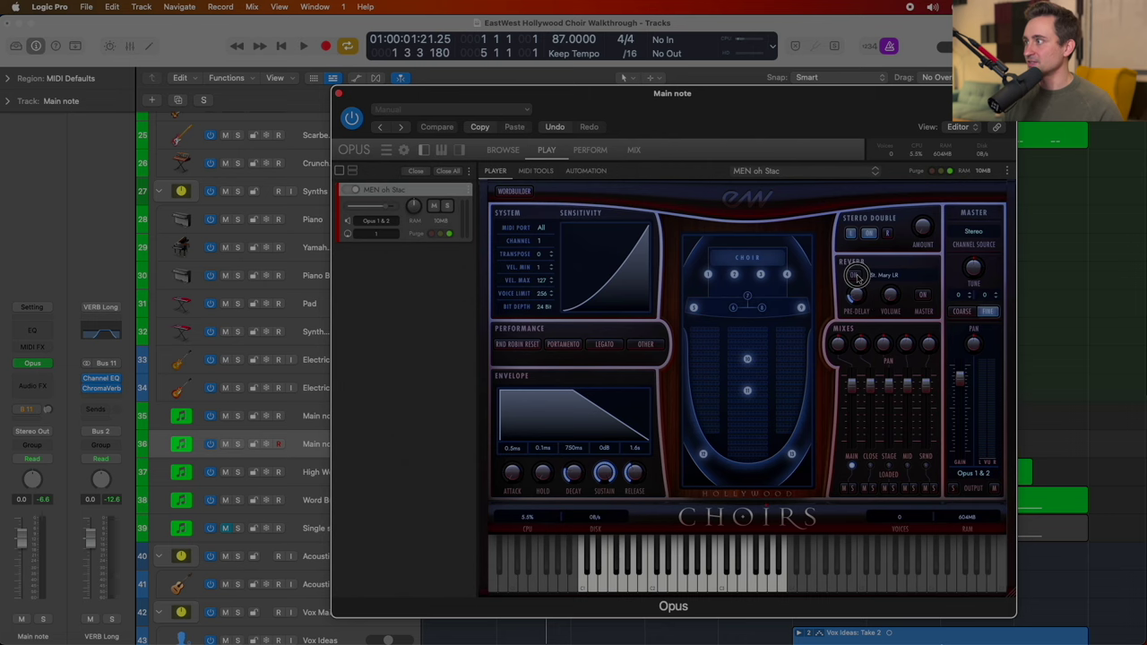
drag(784, 115, 808, 81)
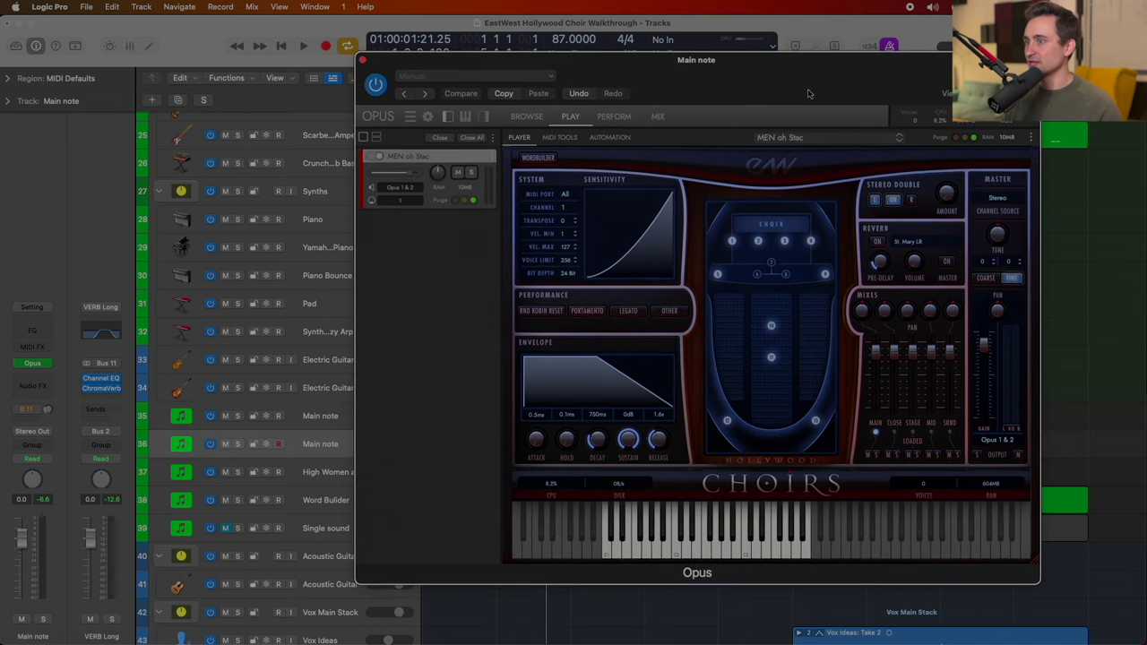
drag(634, 67, 630, 105)
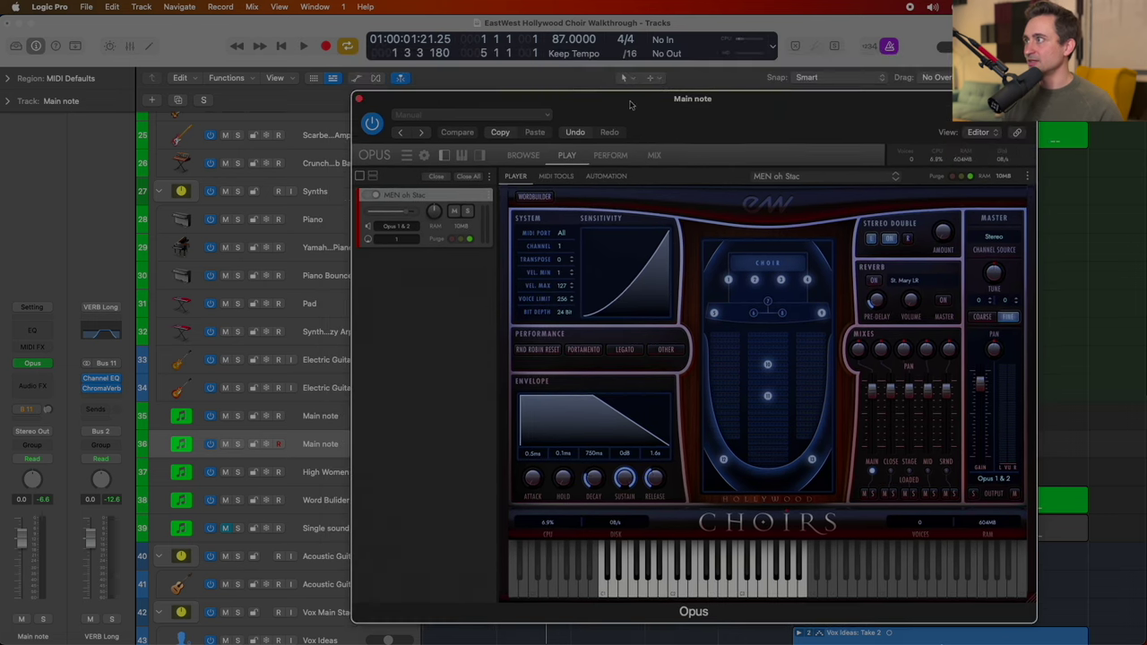
click(221, 7)
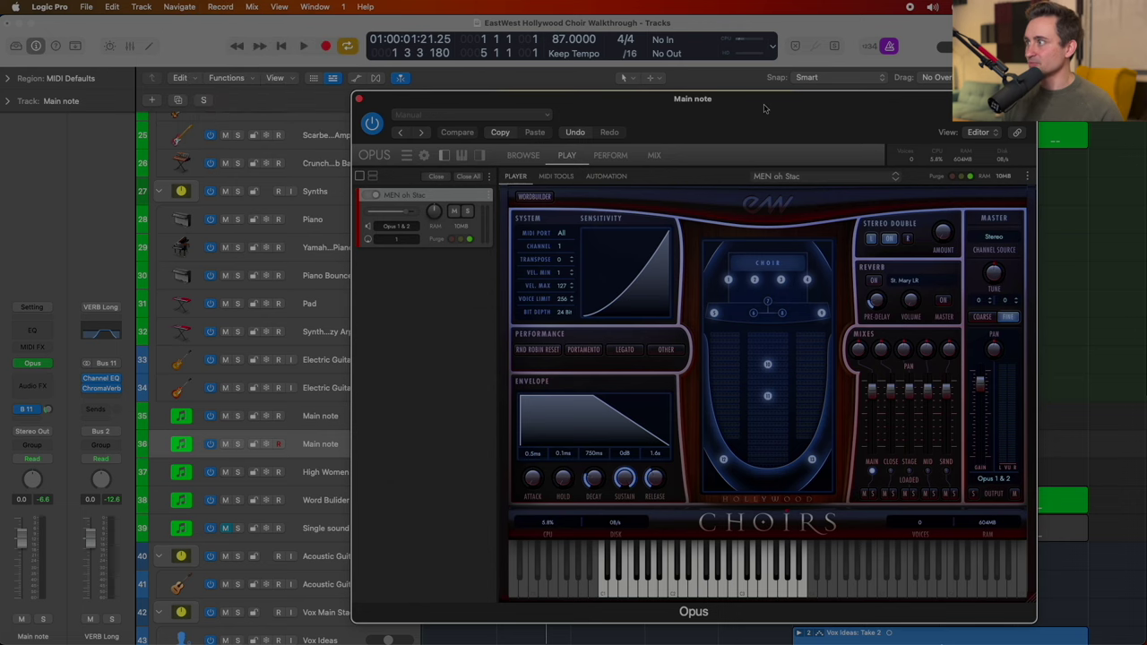
drag(770, 109, 755, 63)
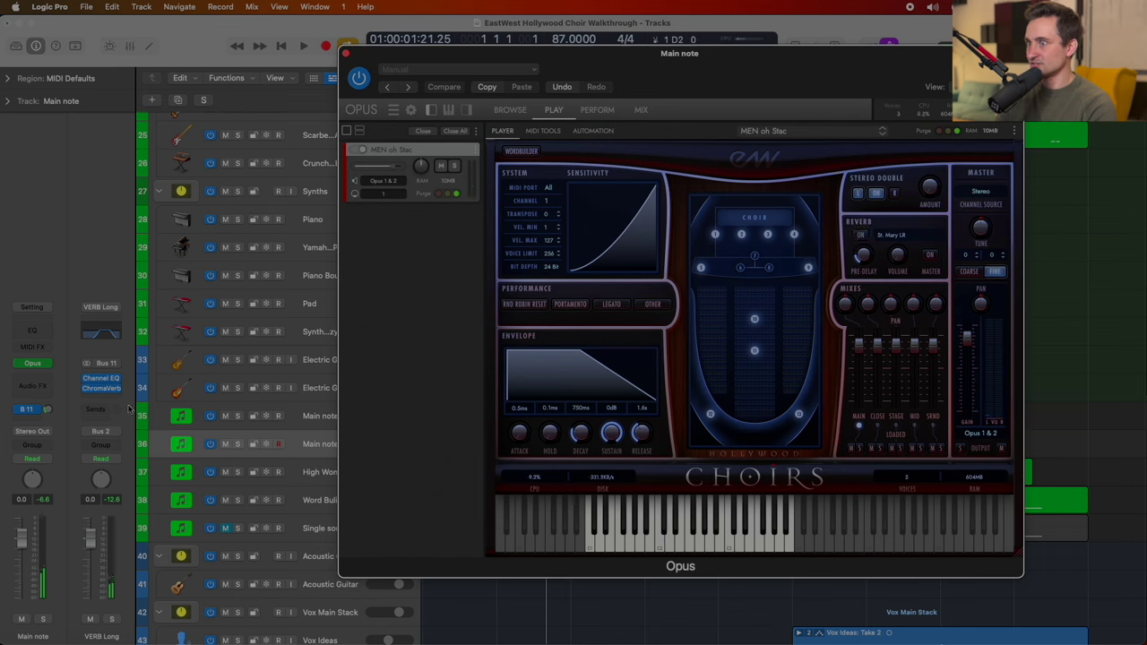
click(44, 384)
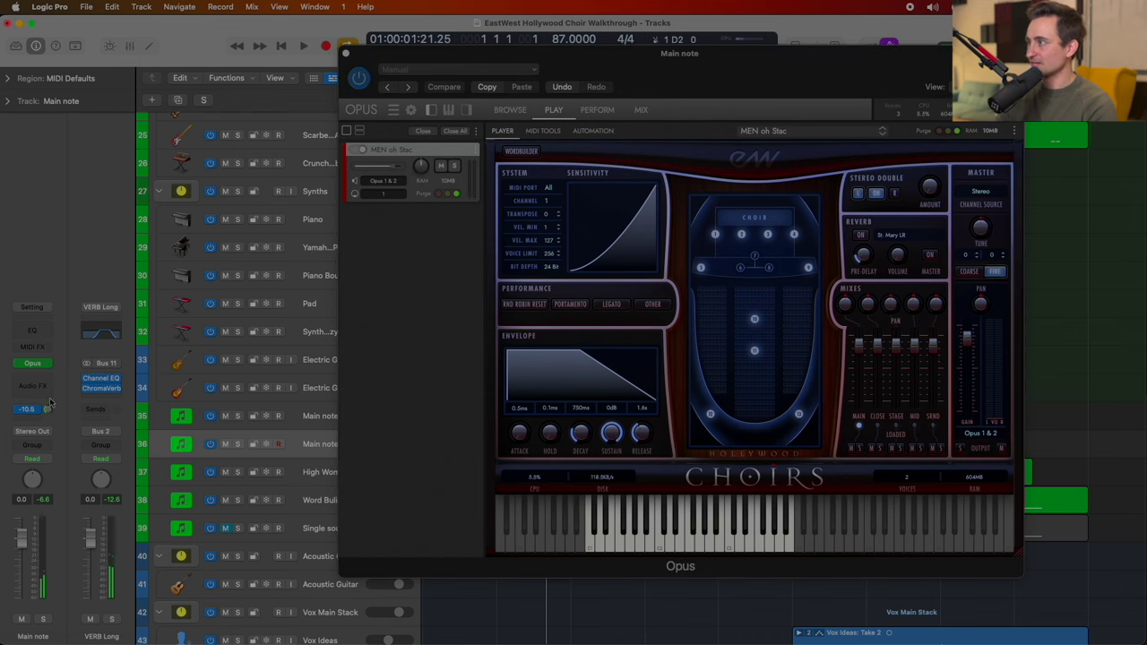
Step: Switch off the built-in reverb and enable the close, stage, mid and surround mic positions
click(857, 234)
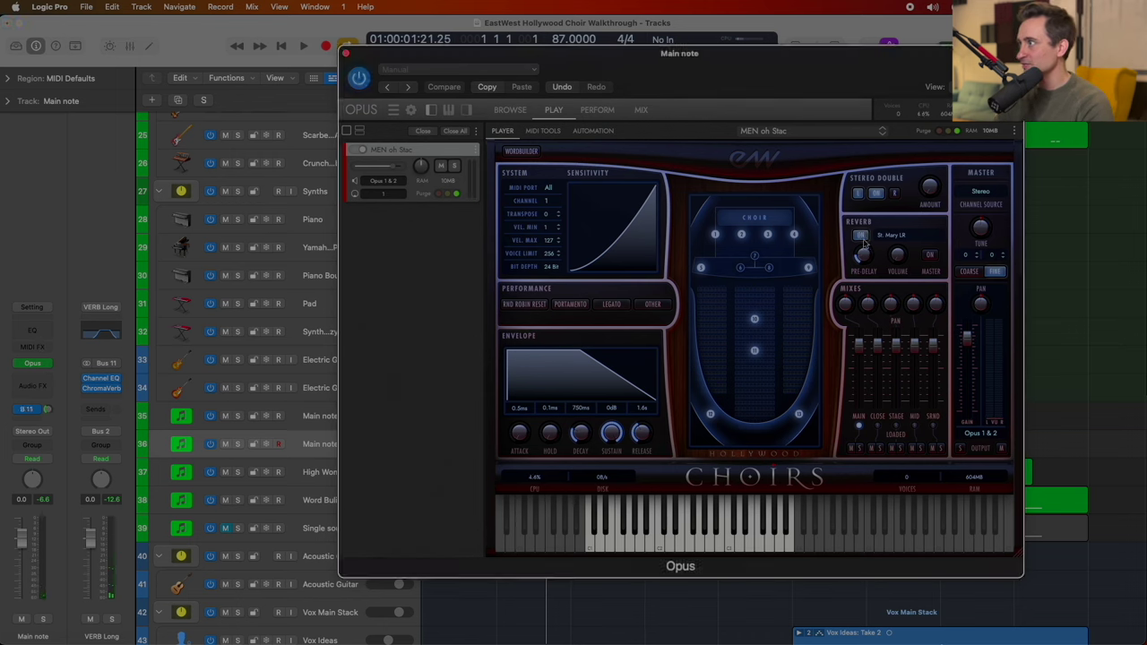
click(861, 237)
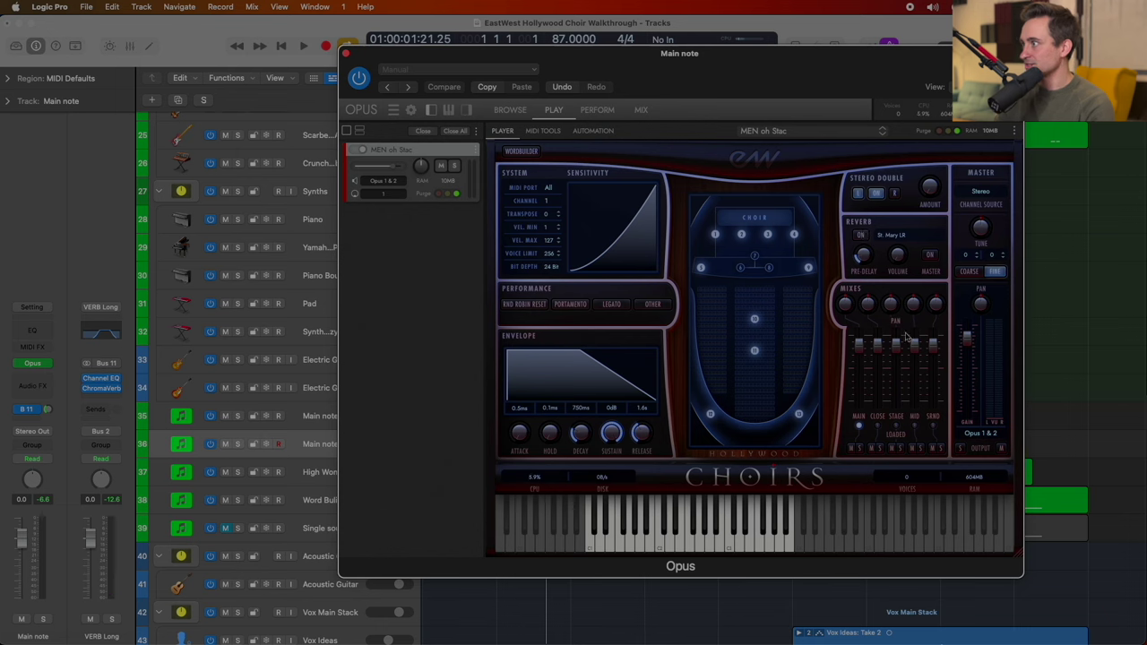
click(878, 425)
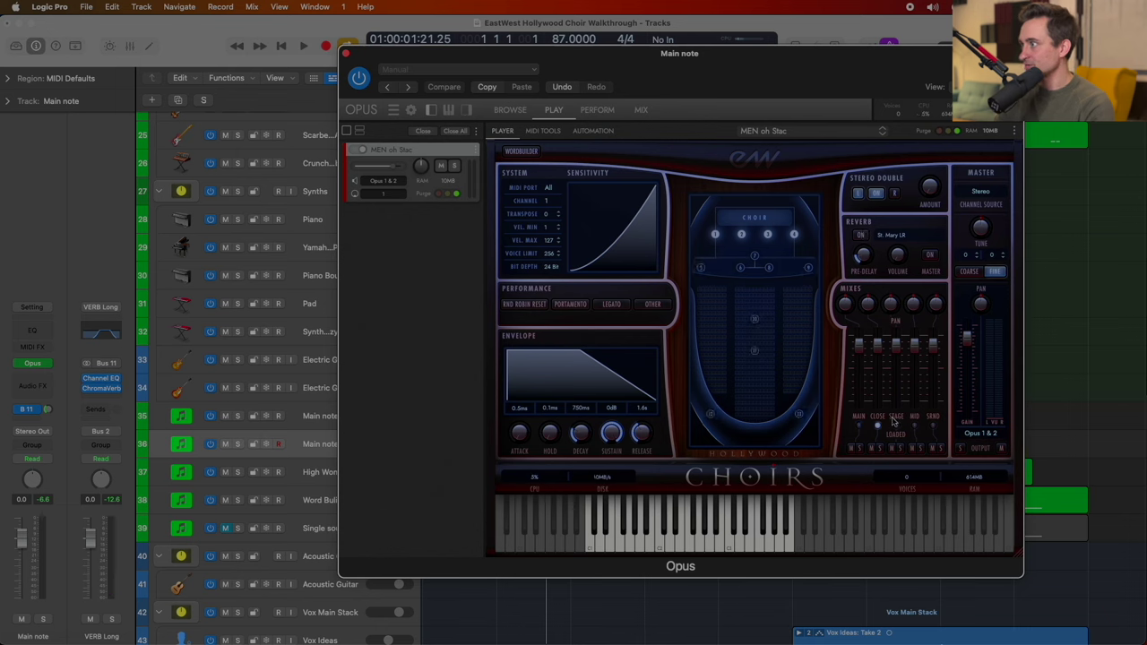
click(860, 428)
click(877, 427)
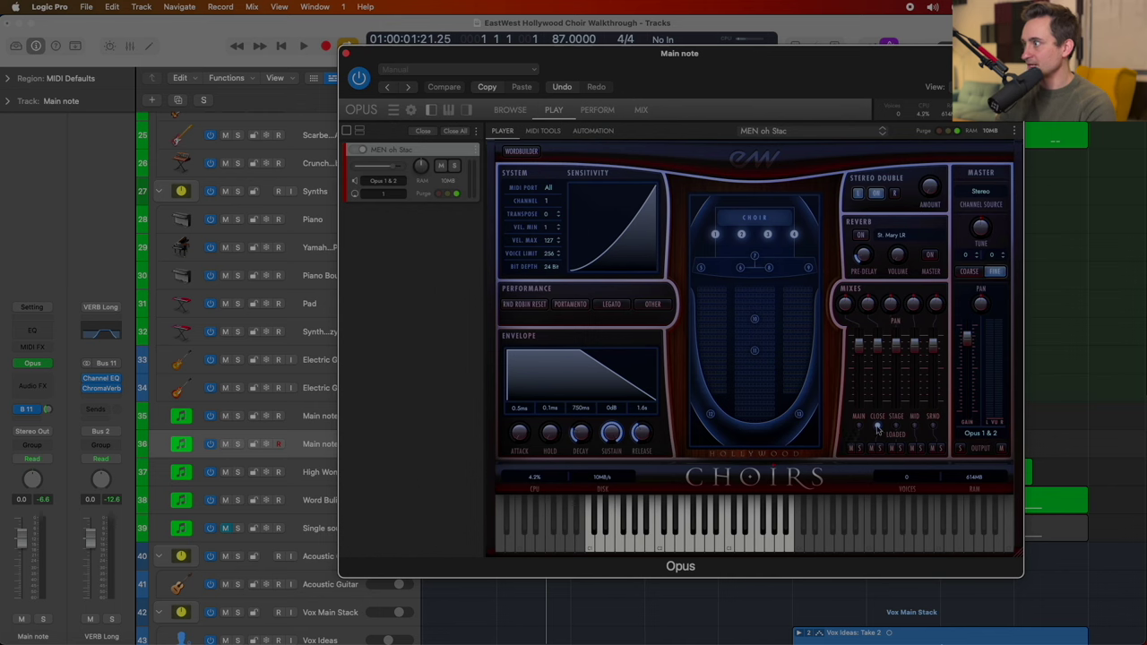
click(896, 427)
click(913, 426)
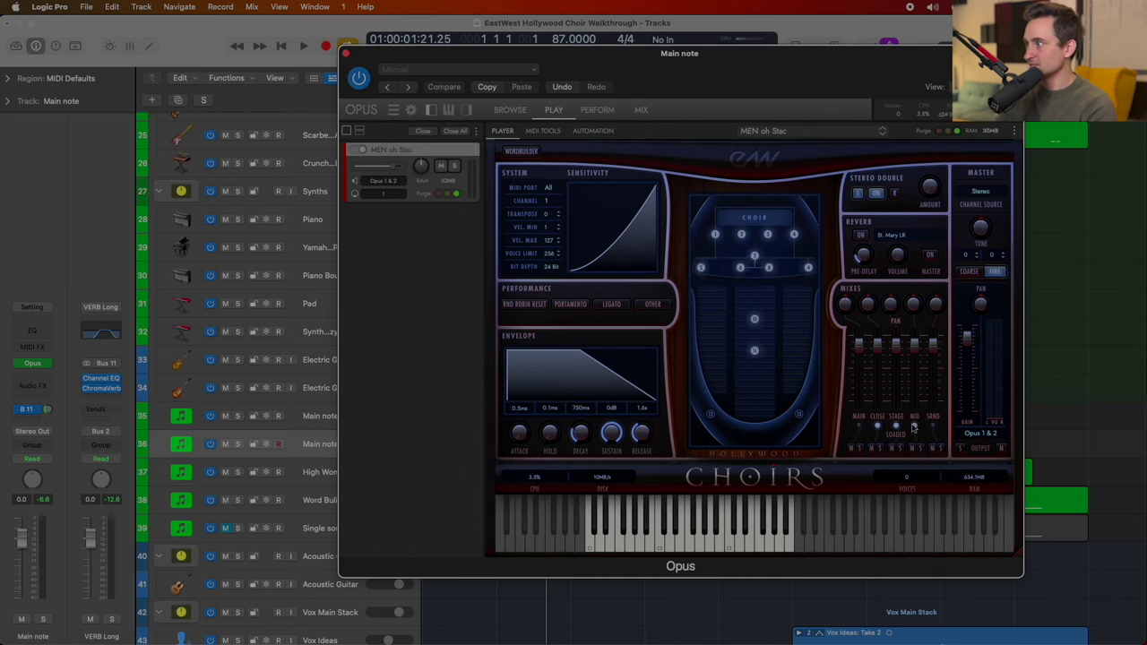
click(932, 426)
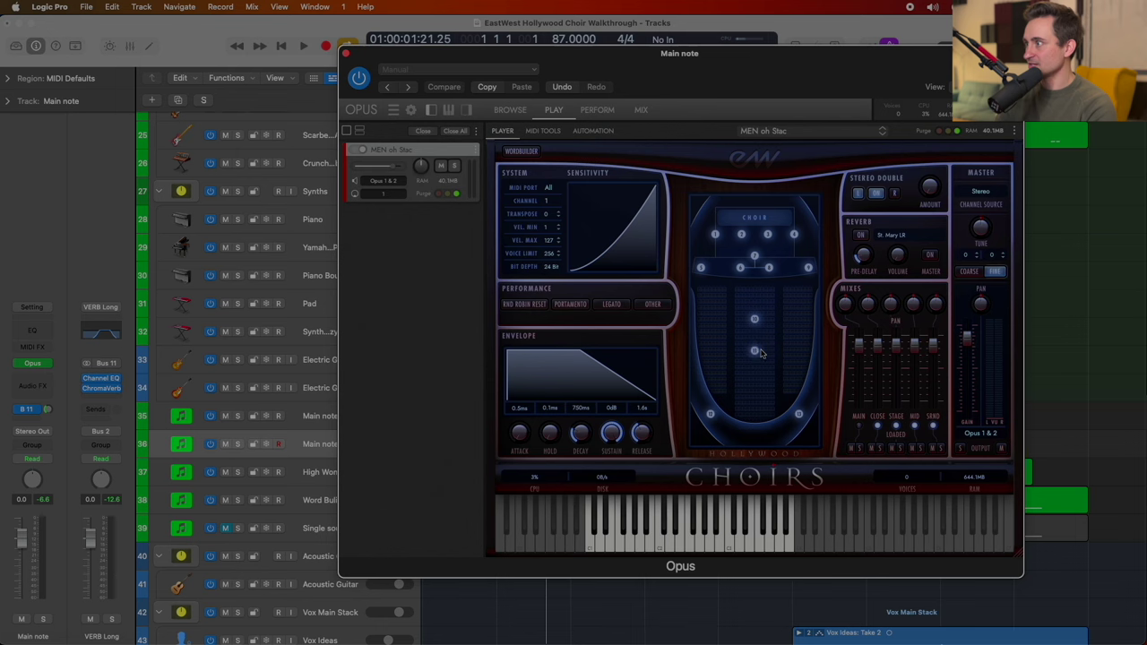
Step: Audition main and close mic combinations, then raise the Stereo Double amount
click(860, 427)
click(859, 427)
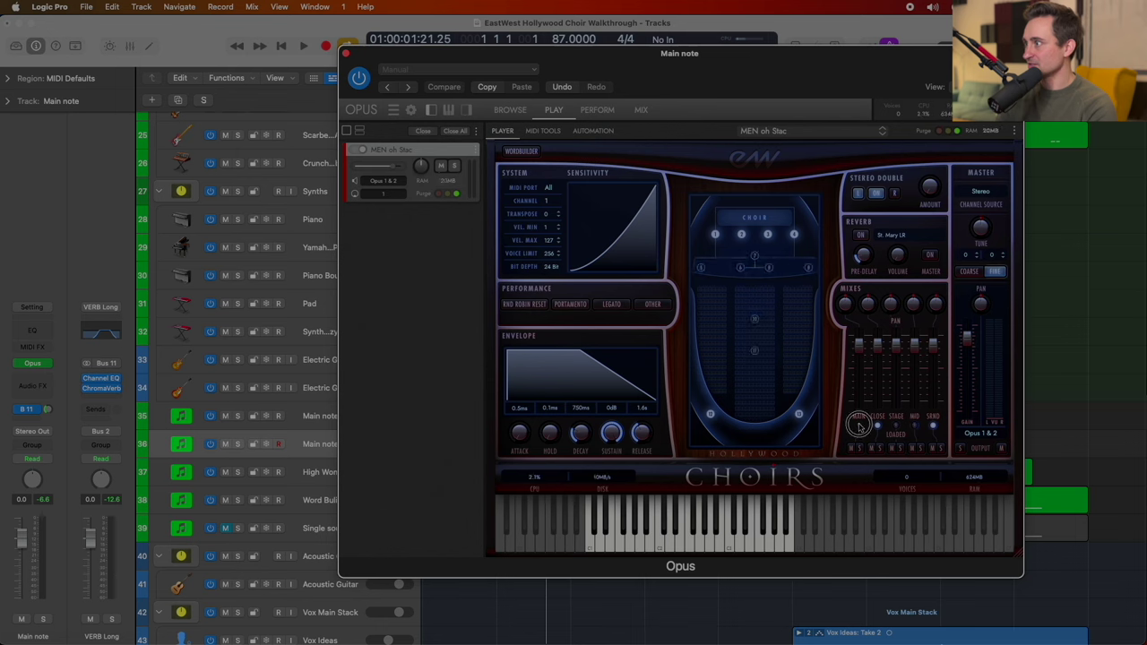
click(859, 427)
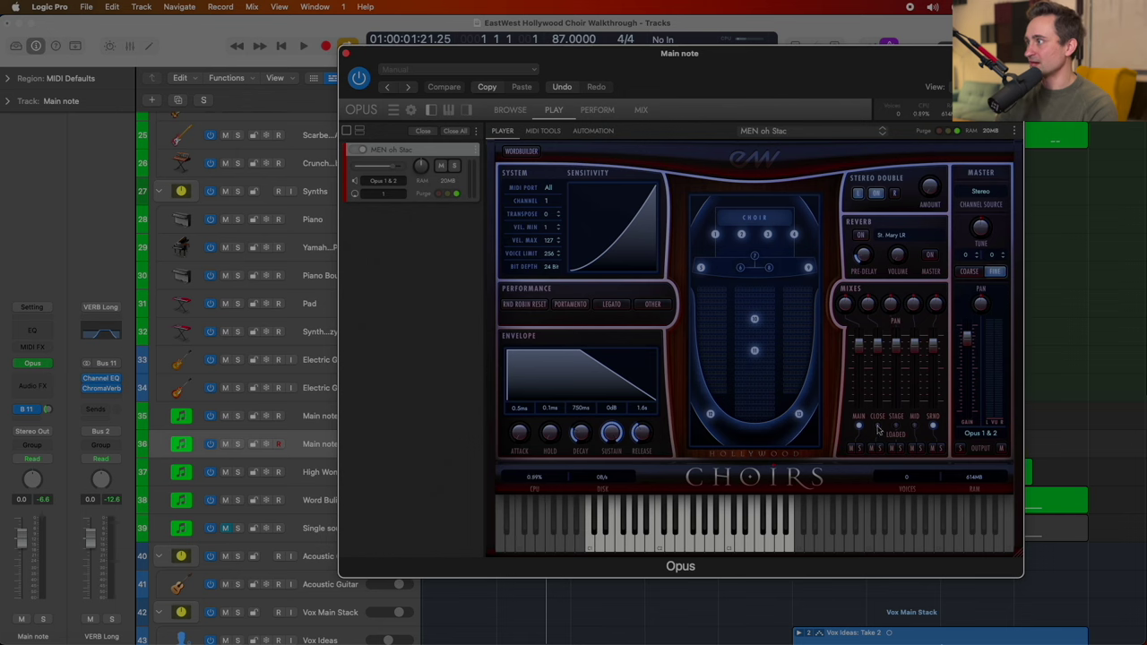
click(878, 427)
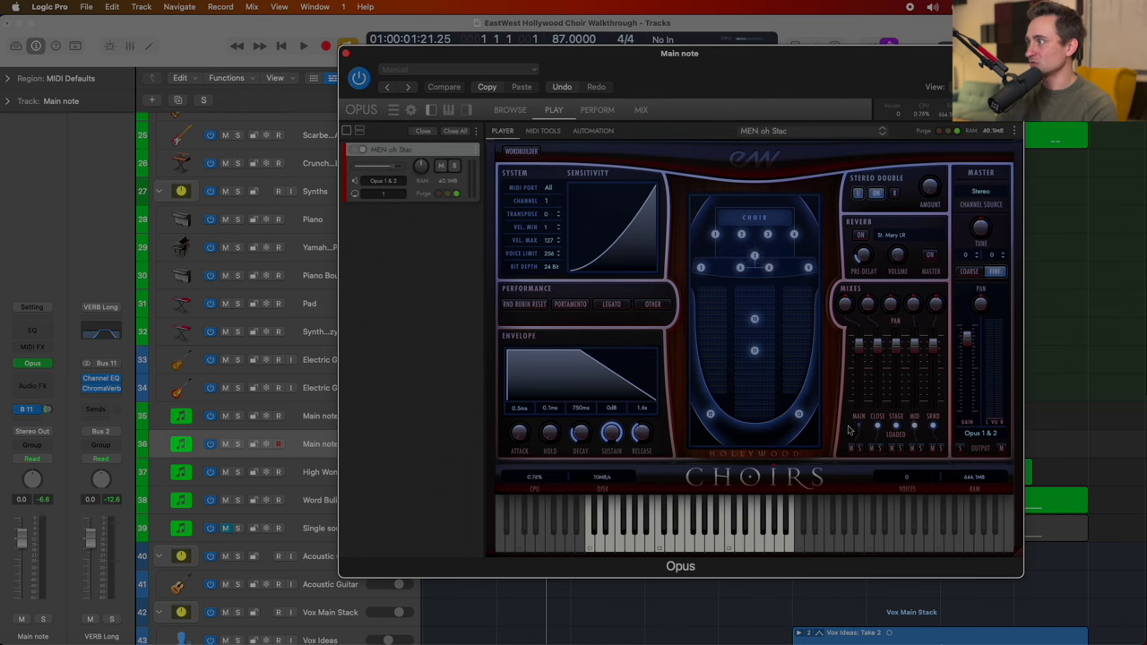
click(860, 427)
click(877, 427)
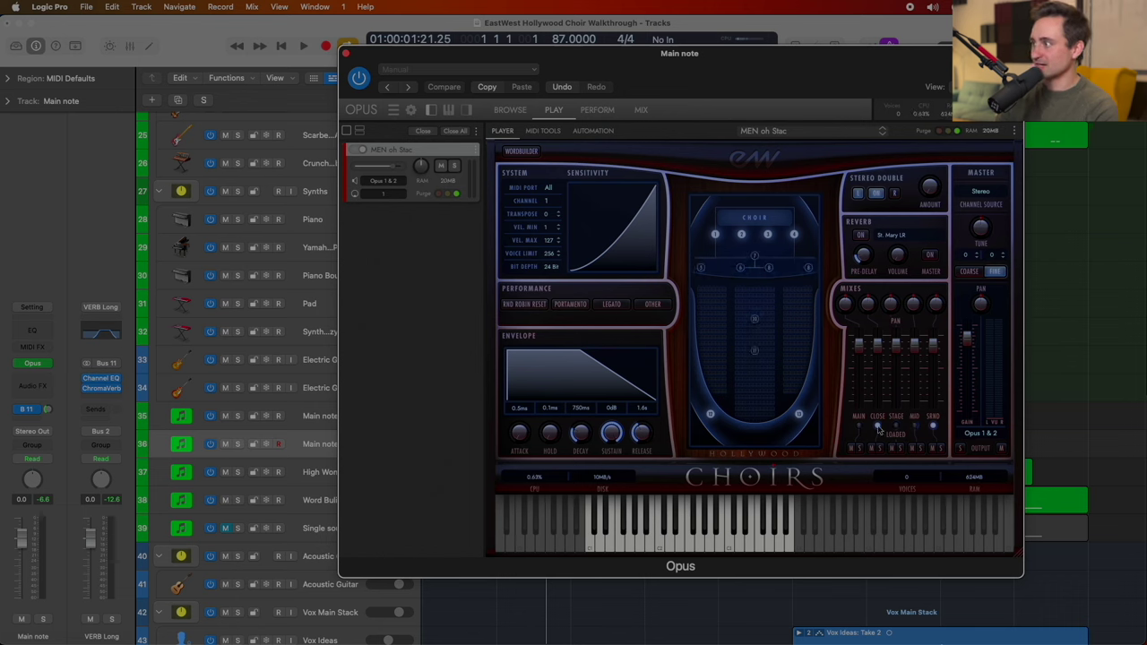
click(858, 427)
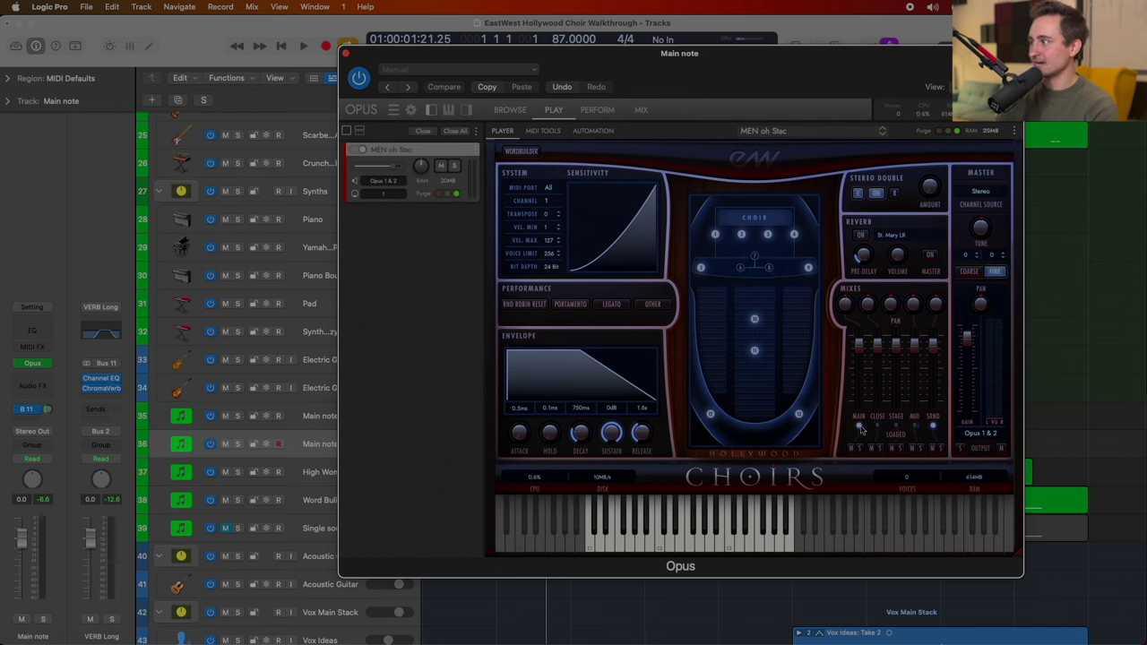
click(877, 428)
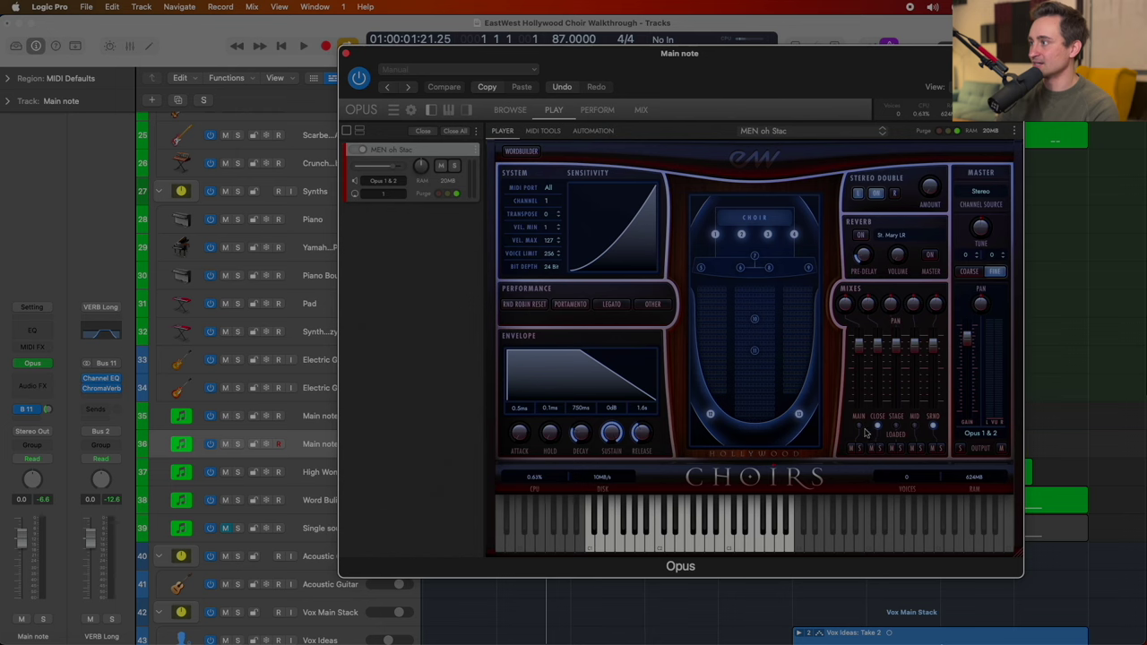
click(859, 428)
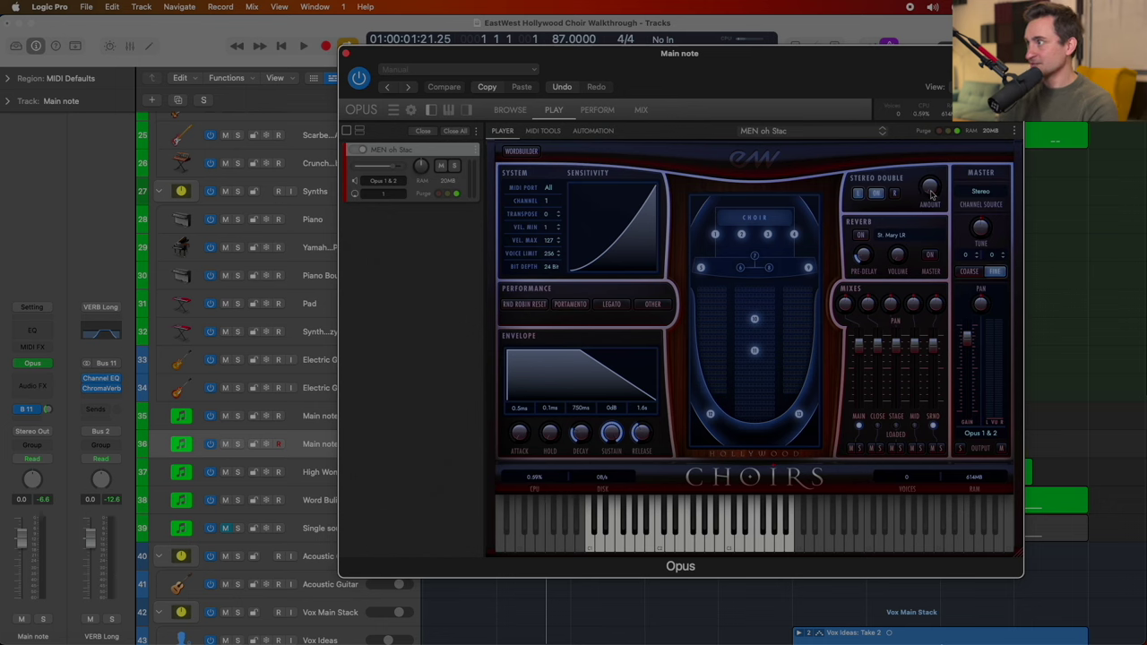
drag(931, 194, 897, 29)
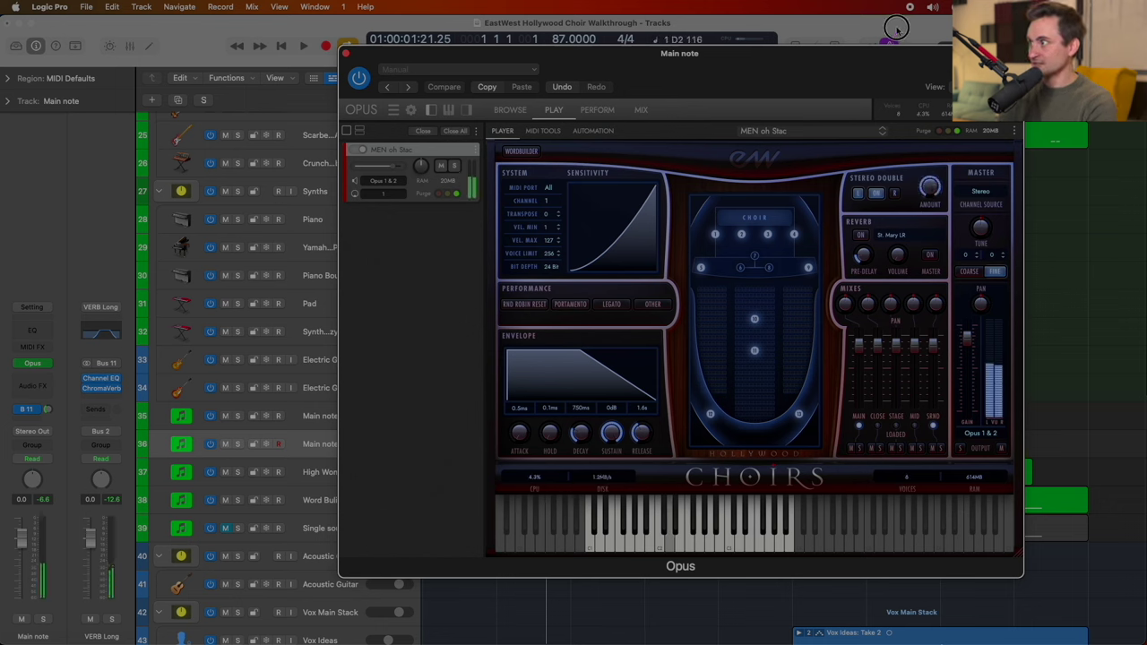
Step: Compare left and right stereo doubling, settle on right, and show the Perform zones view
click(896, 193)
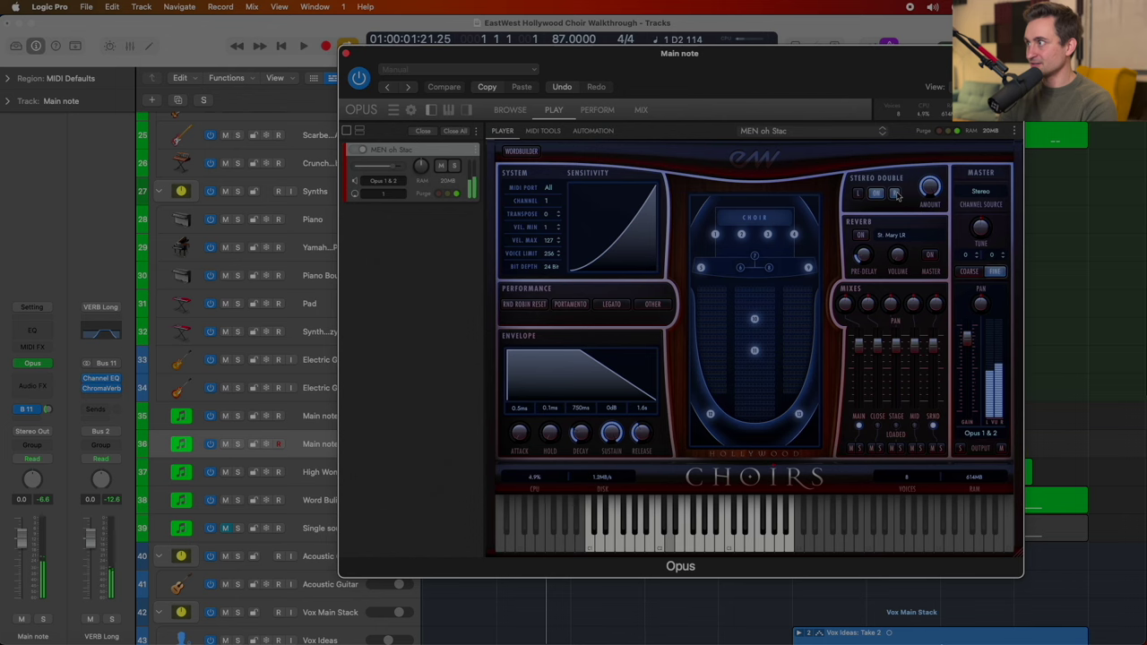
click(856, 194)
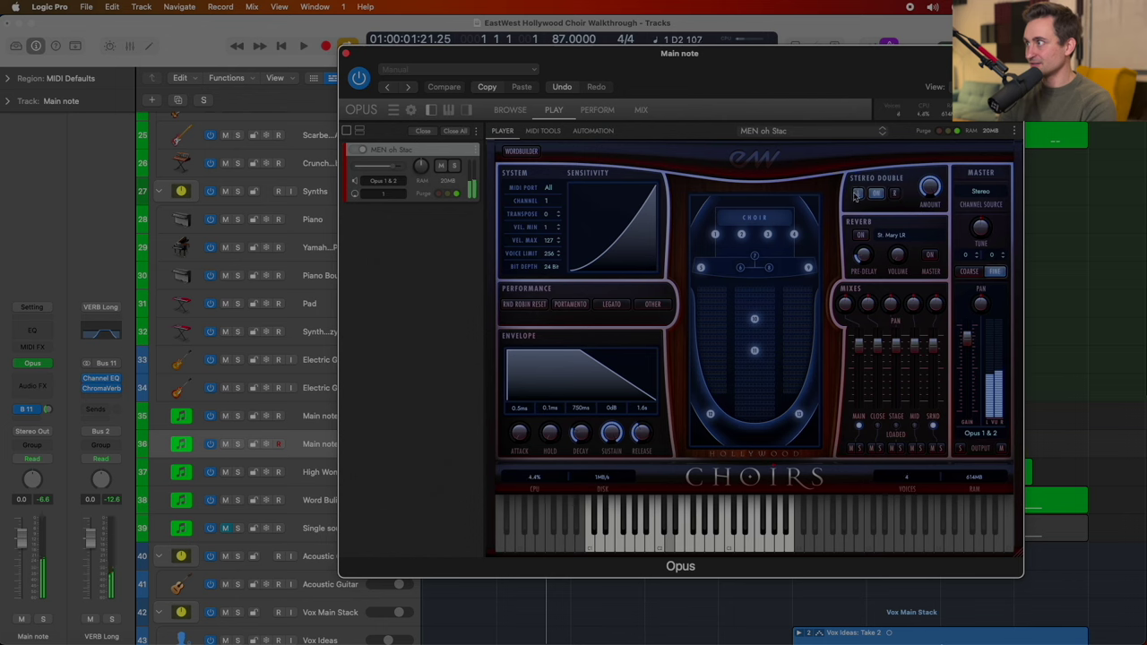
click(893, 194)
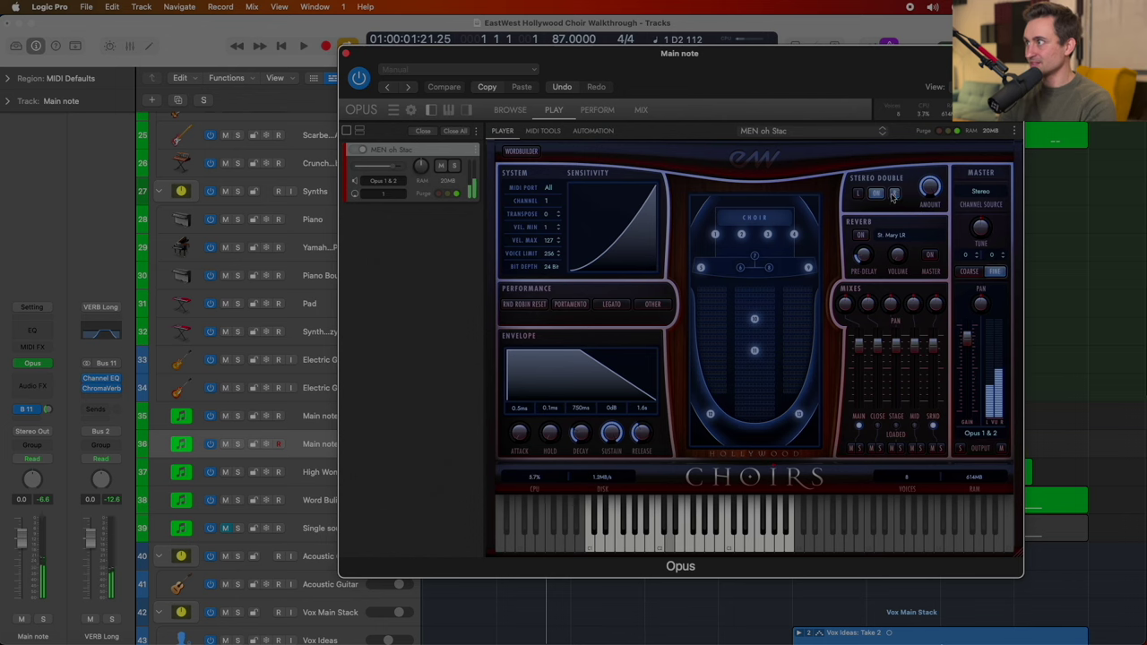
click(858, 195)
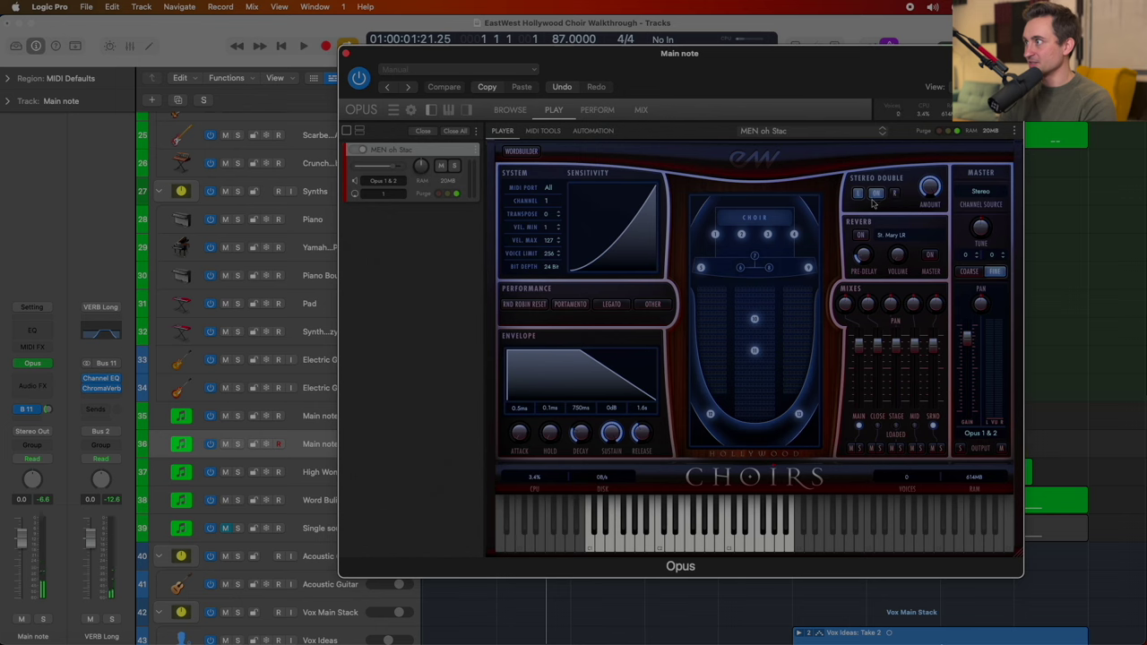
click(857, 196)
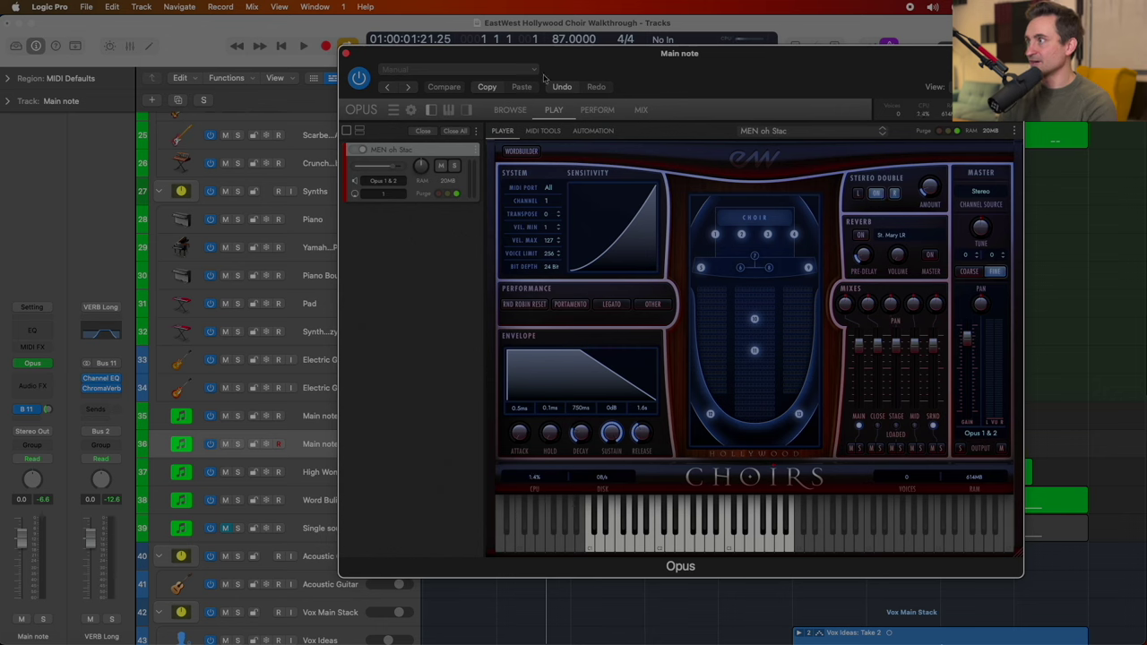
click(597, 113)
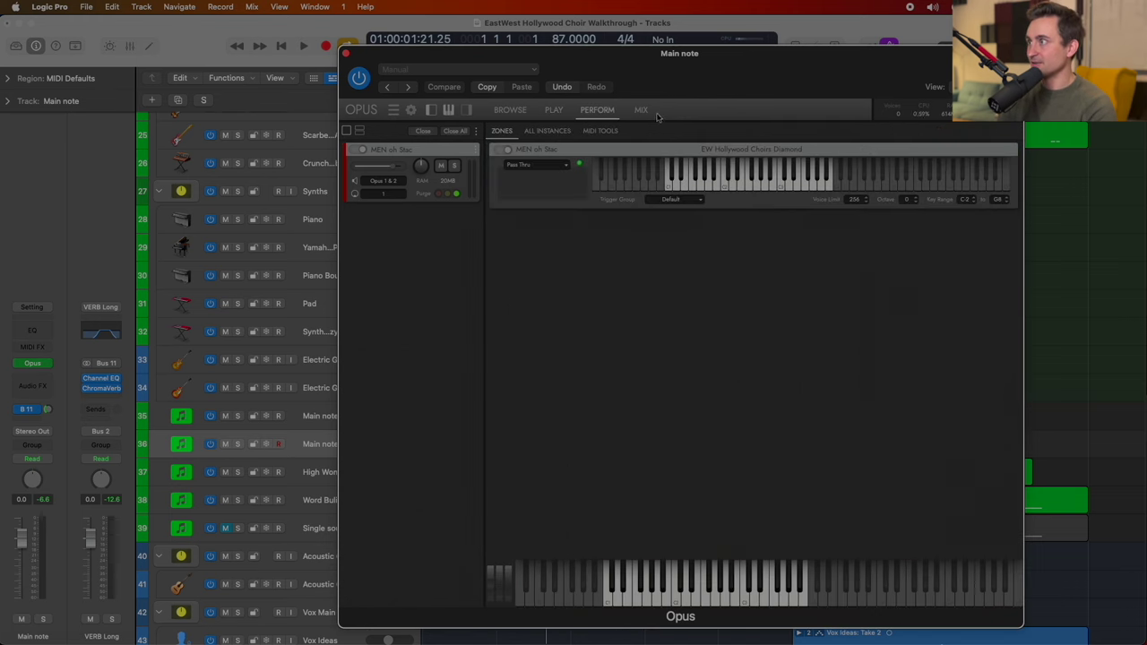
Step: Review the zone trigger modes keeping Pass Thru, then switch to the Opus Mix page
click(550, 165)
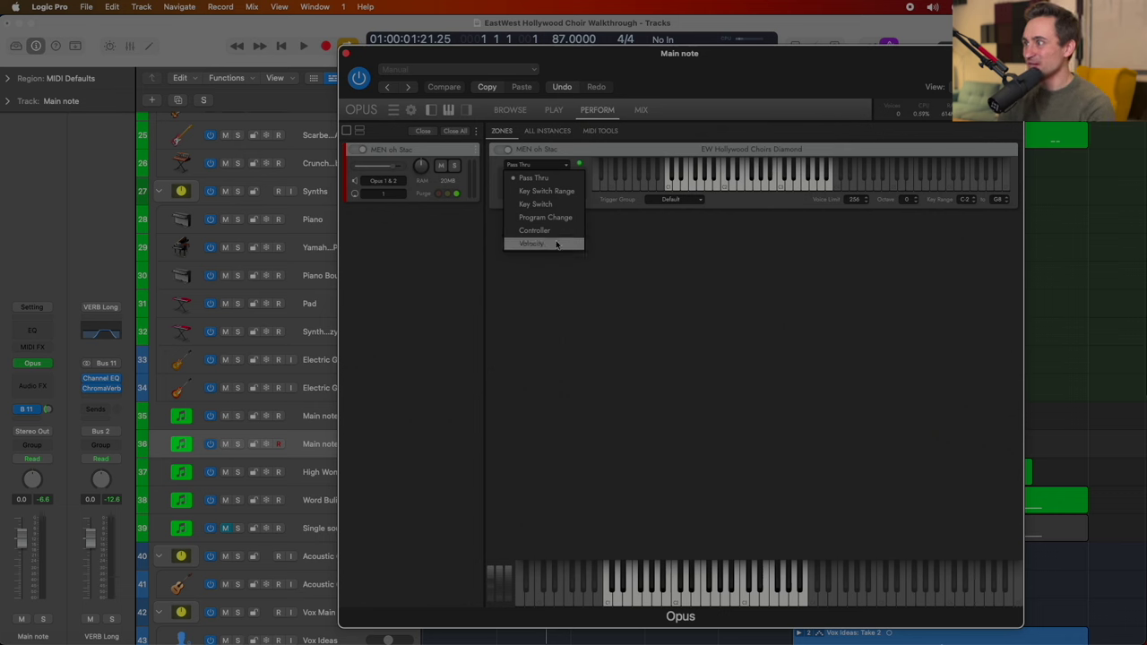
click(649, 236)
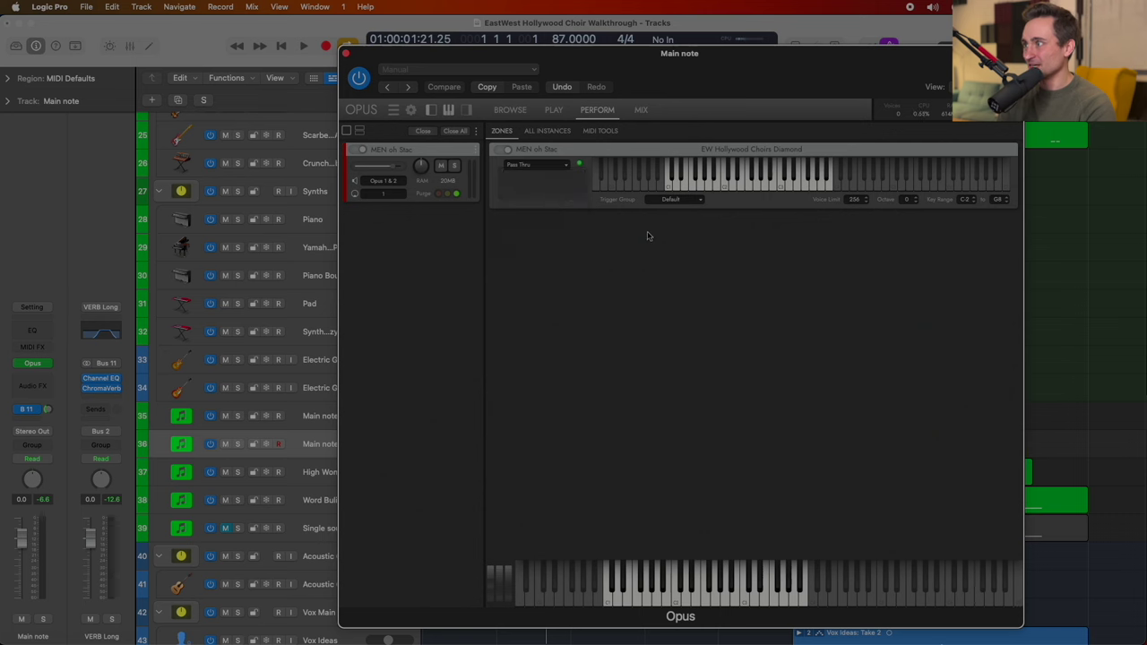
click(641, 111)
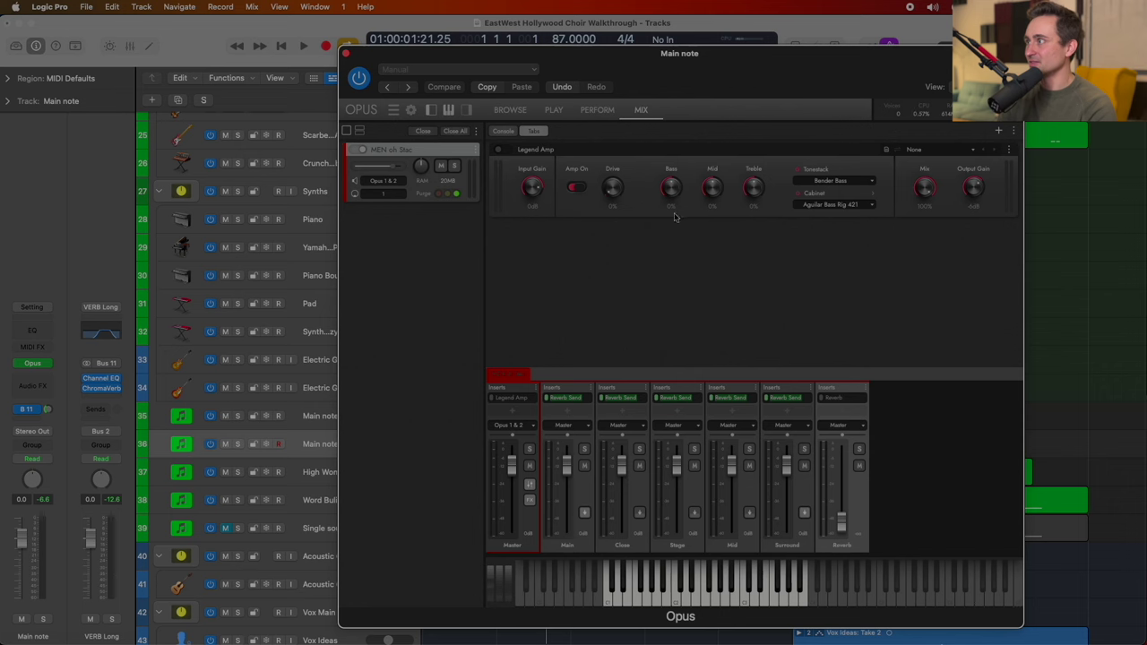
Step: View the Main channel's insert effects without adding one, then return to the Play page
click(580, 400)
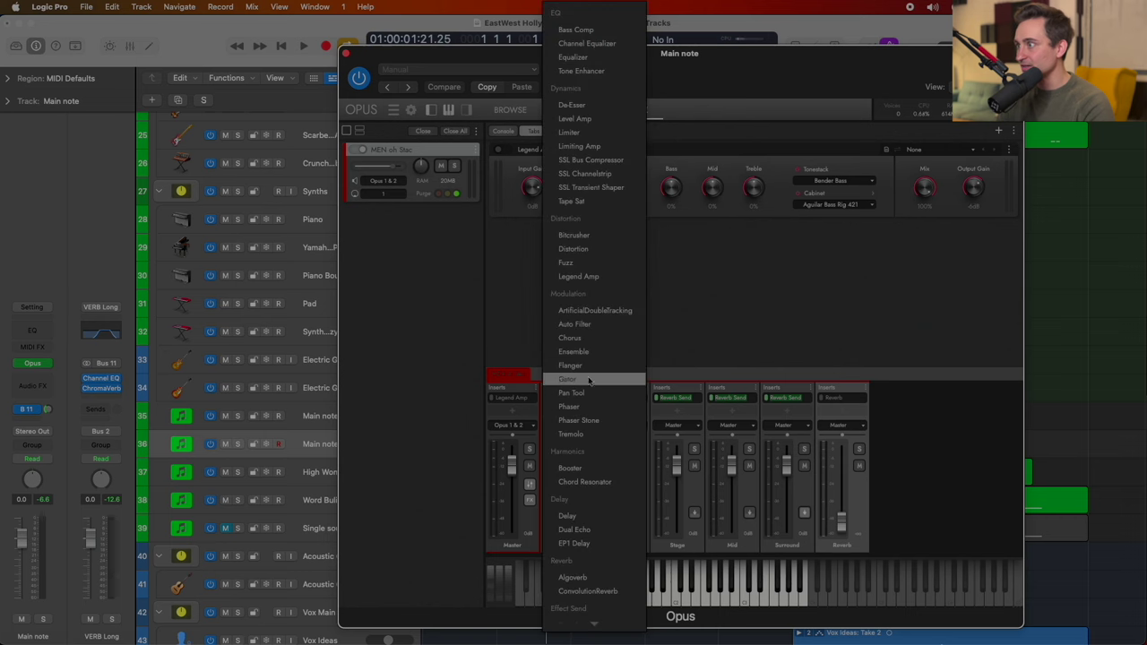
click(524, 286)
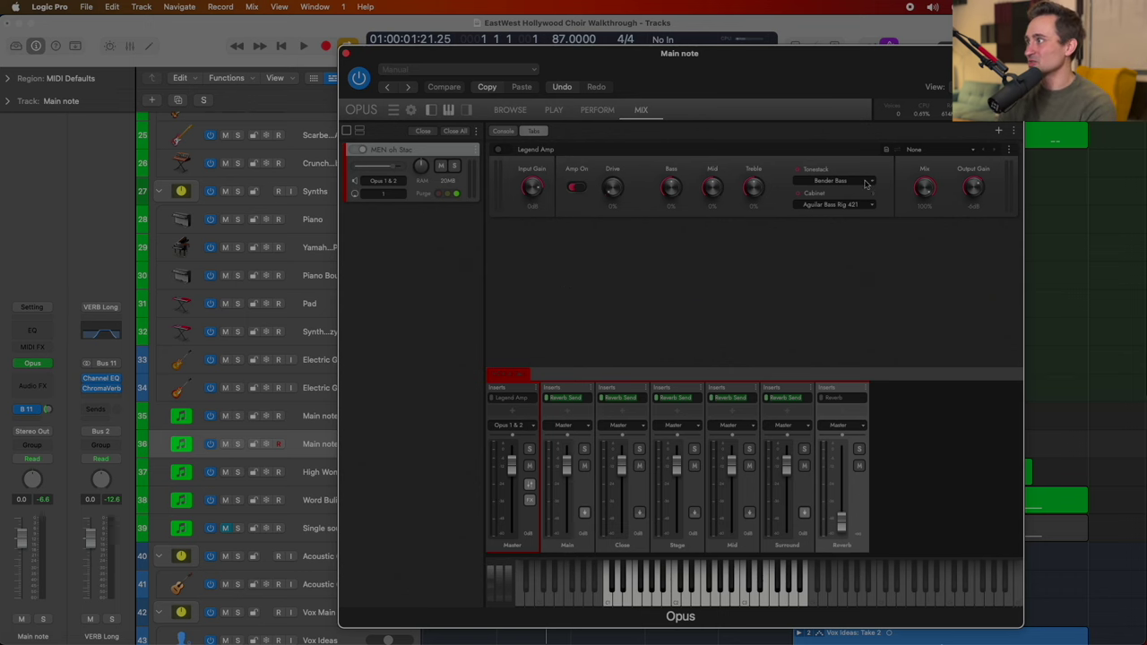
click(554, 110)
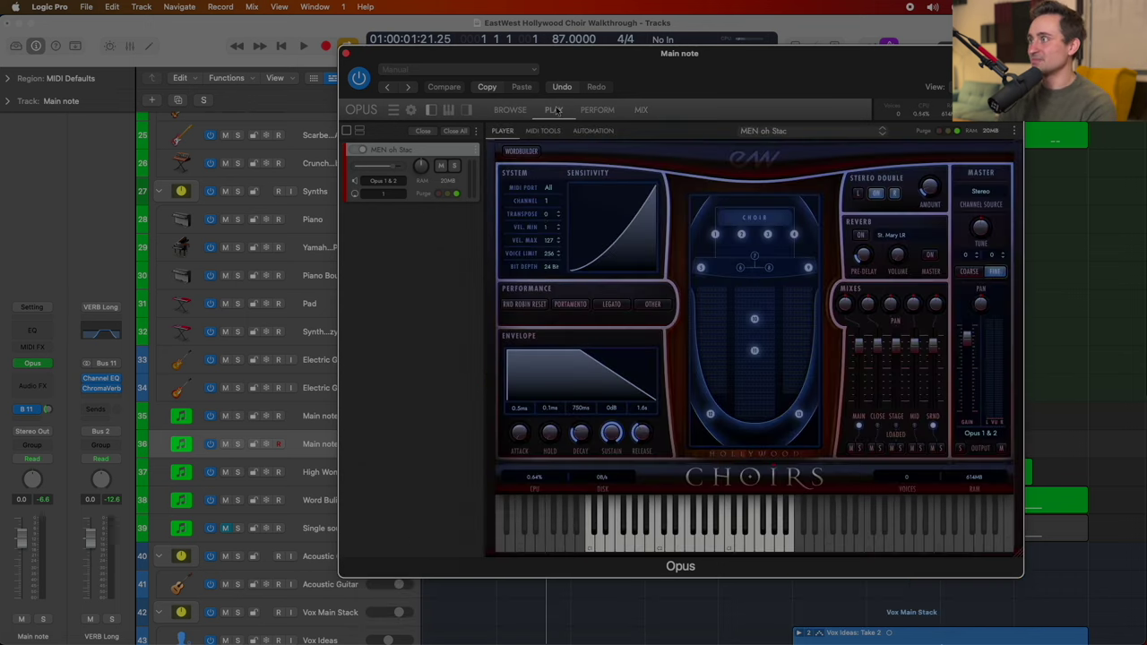
Step: Switch the Hollywood Choirs mix through Stage and Close to the Main microphone, then select Word Bulider
click(896, 429)
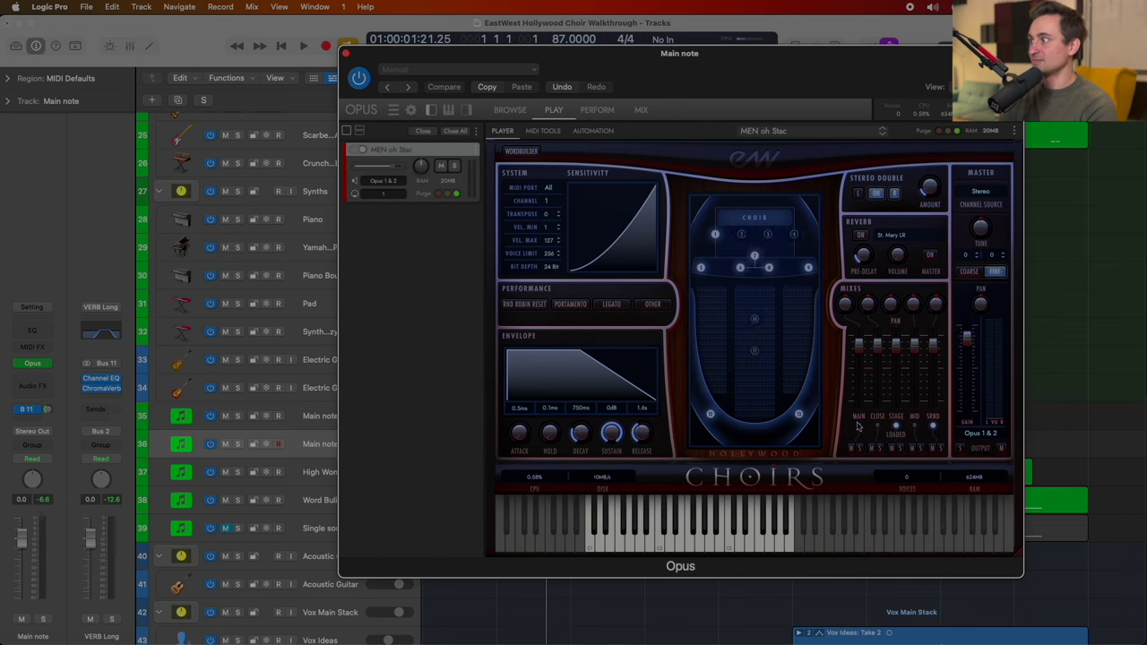
click(878, 427)
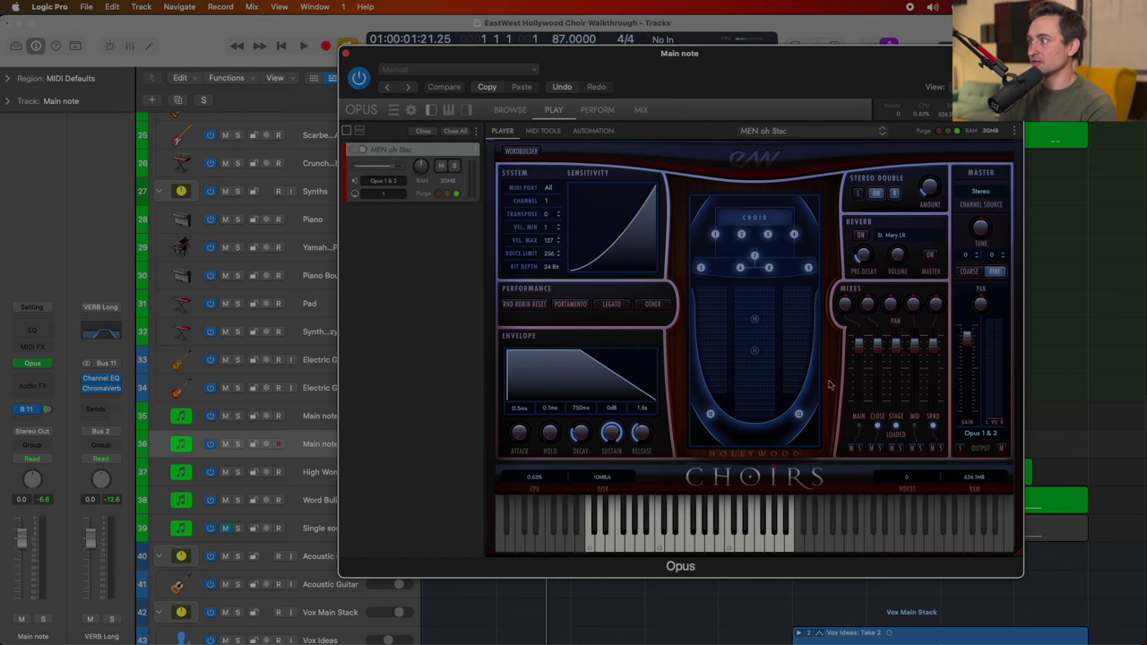
click(860, 425)
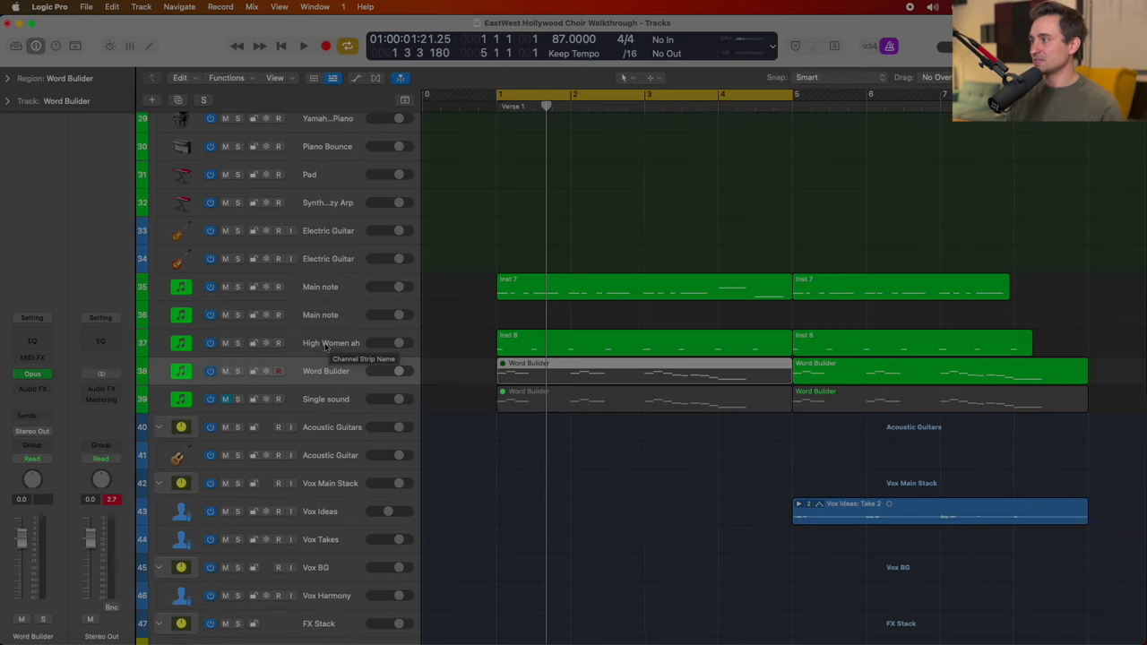
click(309, 369)
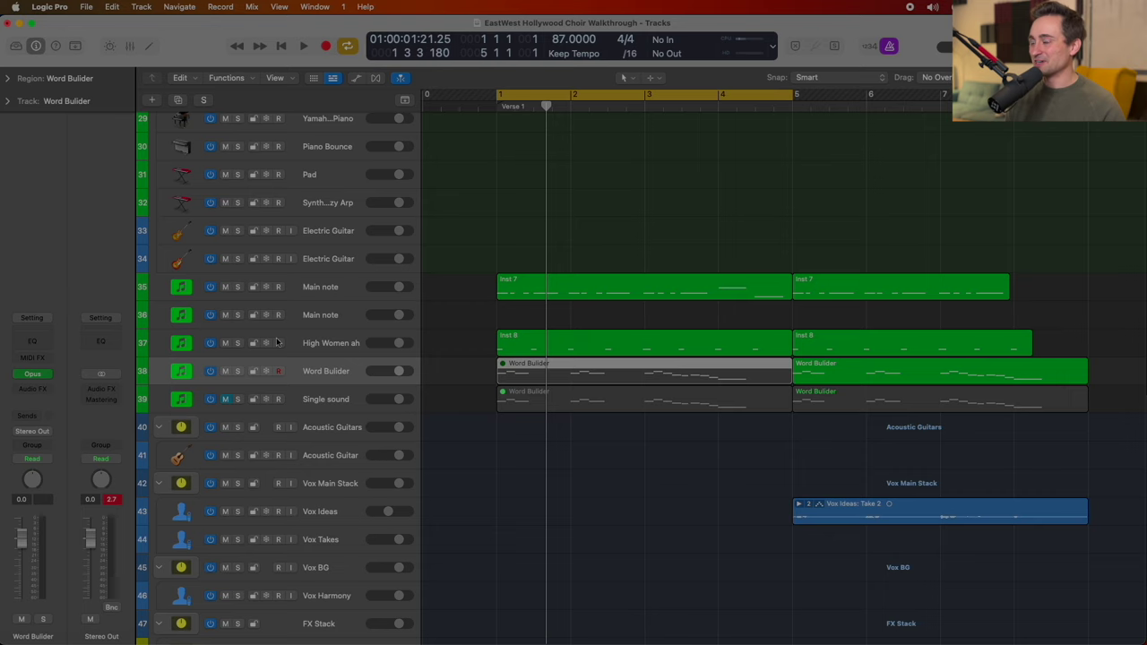
Step: Turn off Cycle and place the playhead at bar 5
key(c)
scroll(740, 159, right, 3)
click(651, 111)
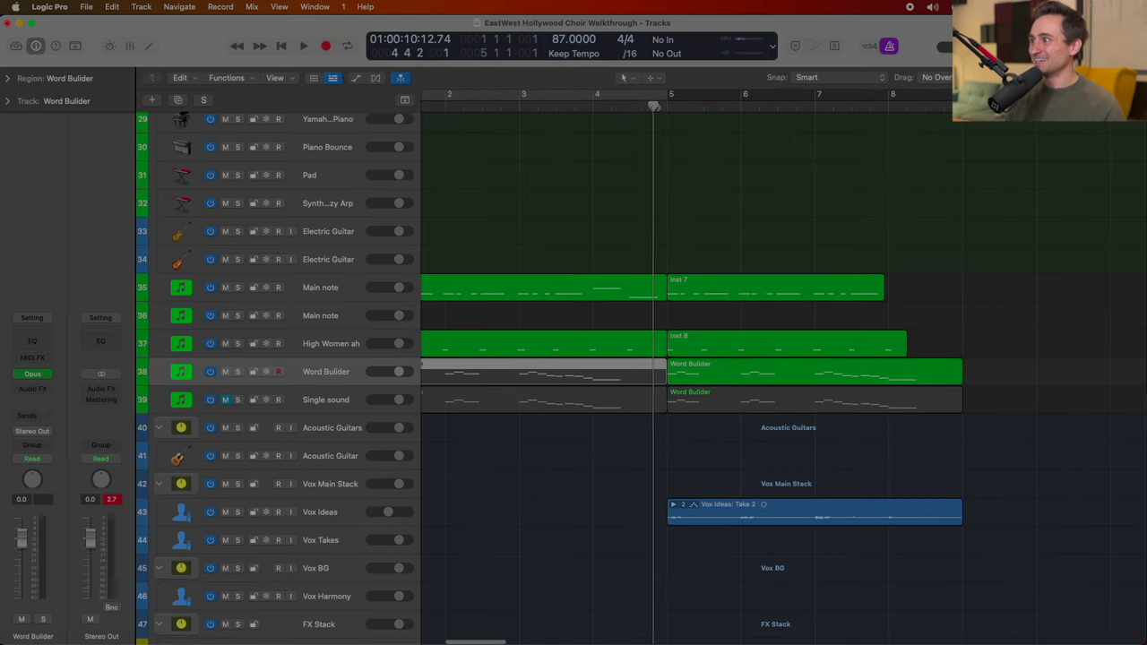
scroll(627, 269, right, 1)
click(601, 108)
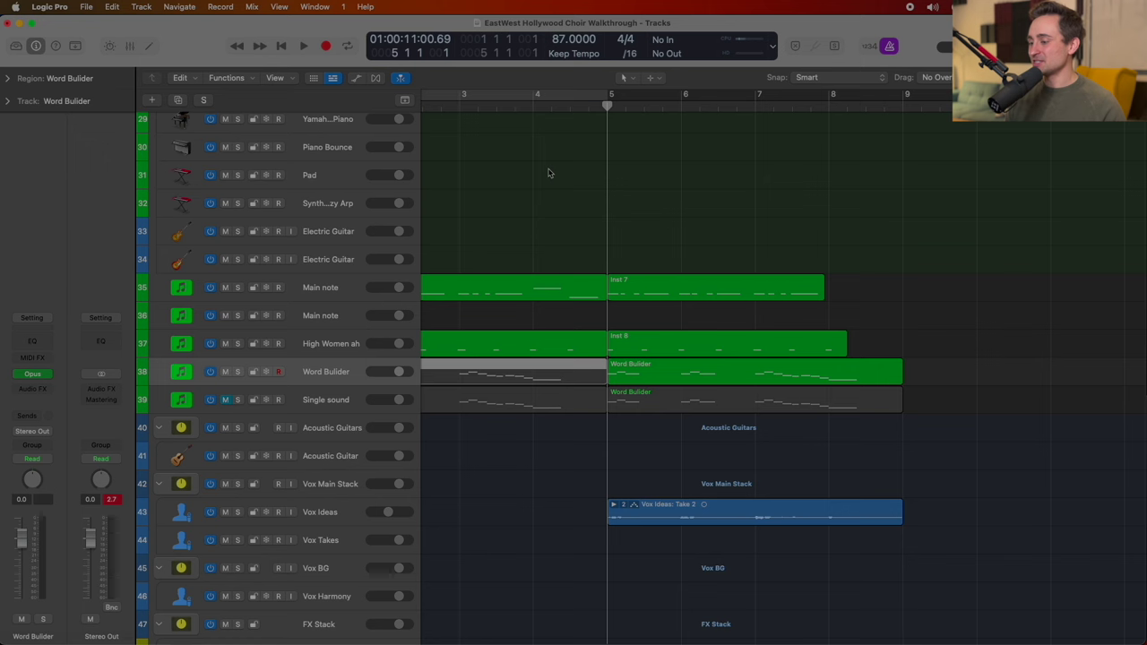
Step: Solo the Single sound track, play it from bar 5, and open its Opus choir instrument
click(278, 398)
key(s)
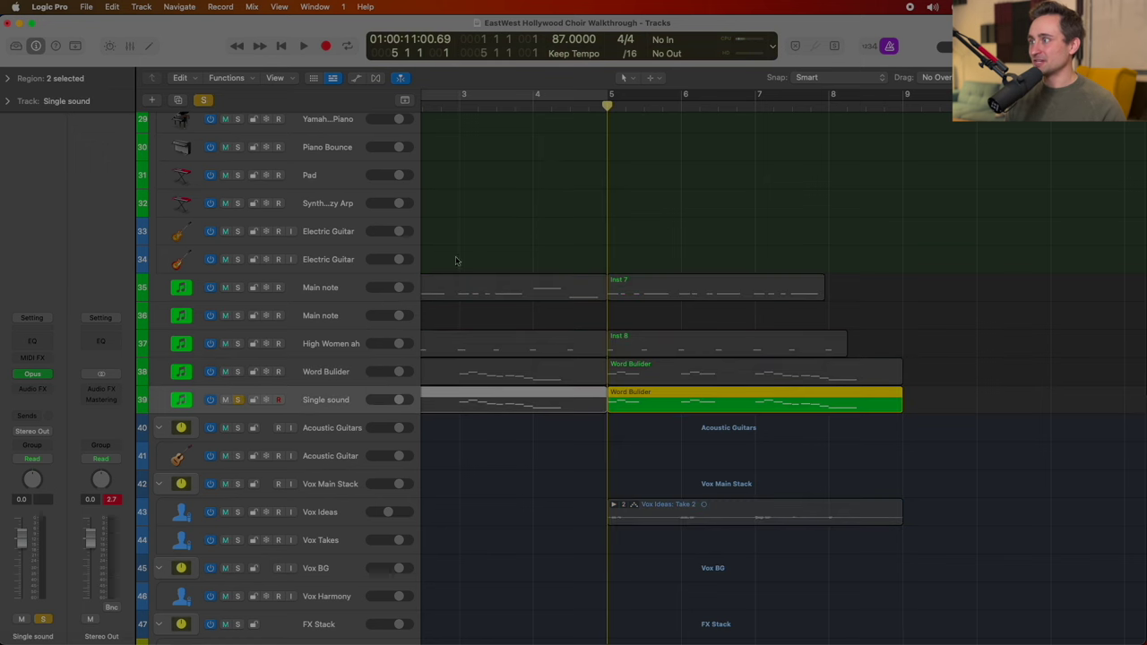
click(605, 104)
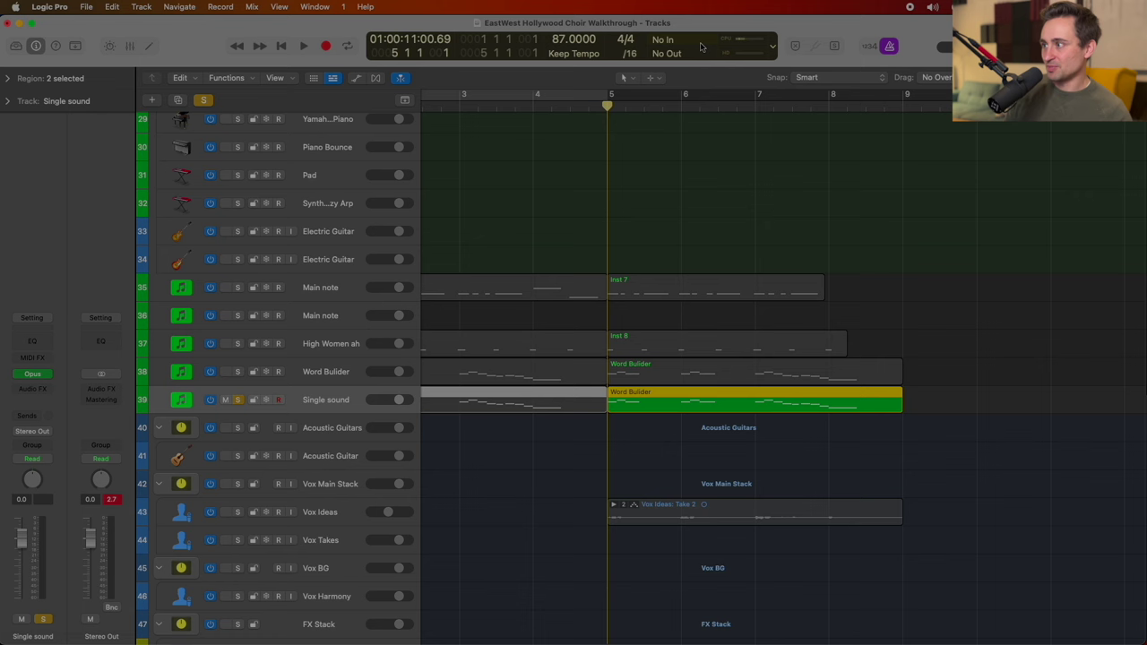
key(space)
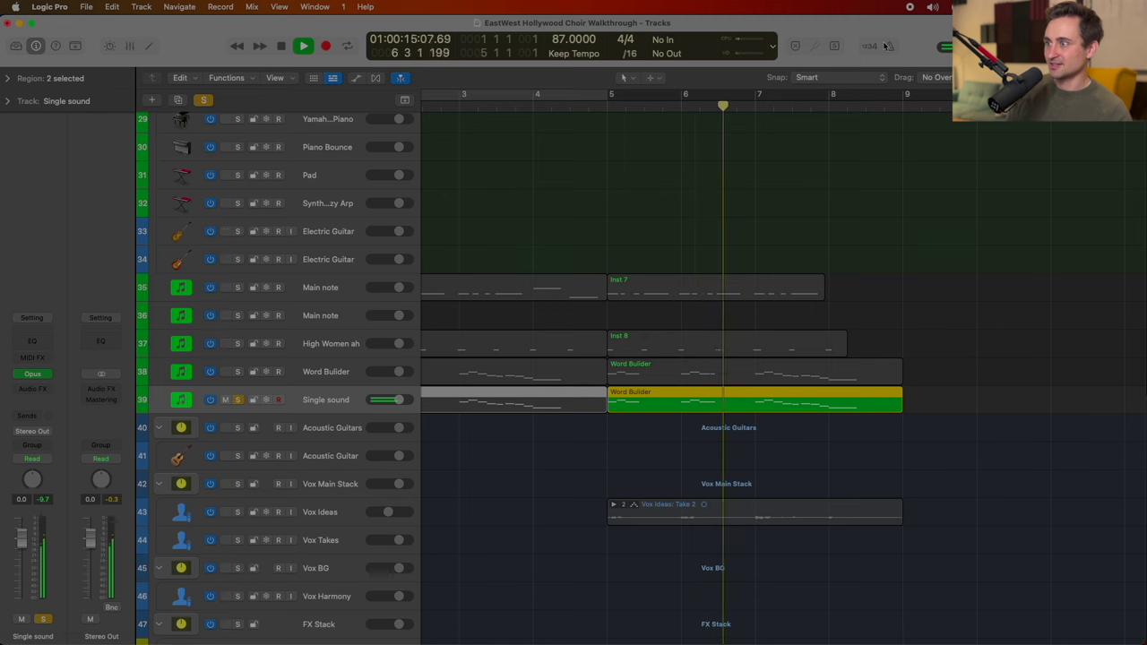
click(32, 374)
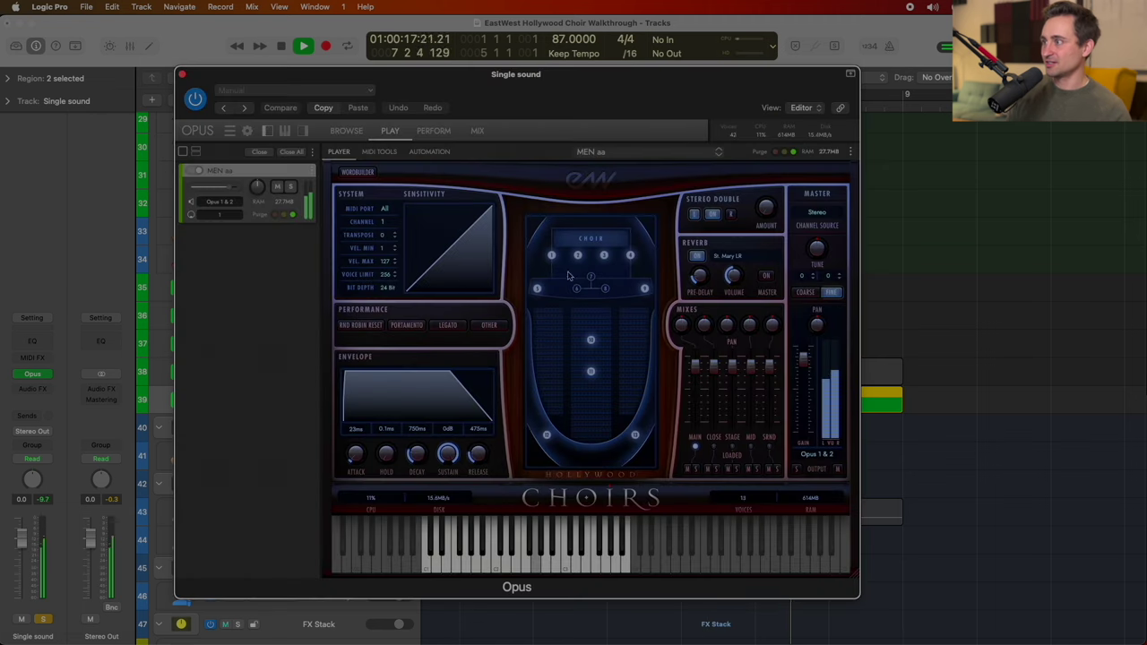
Step: Check the loaded patch's BROWSE details, stop playback, close Opus, and reset the playhead before bar 5
click(346, 130)
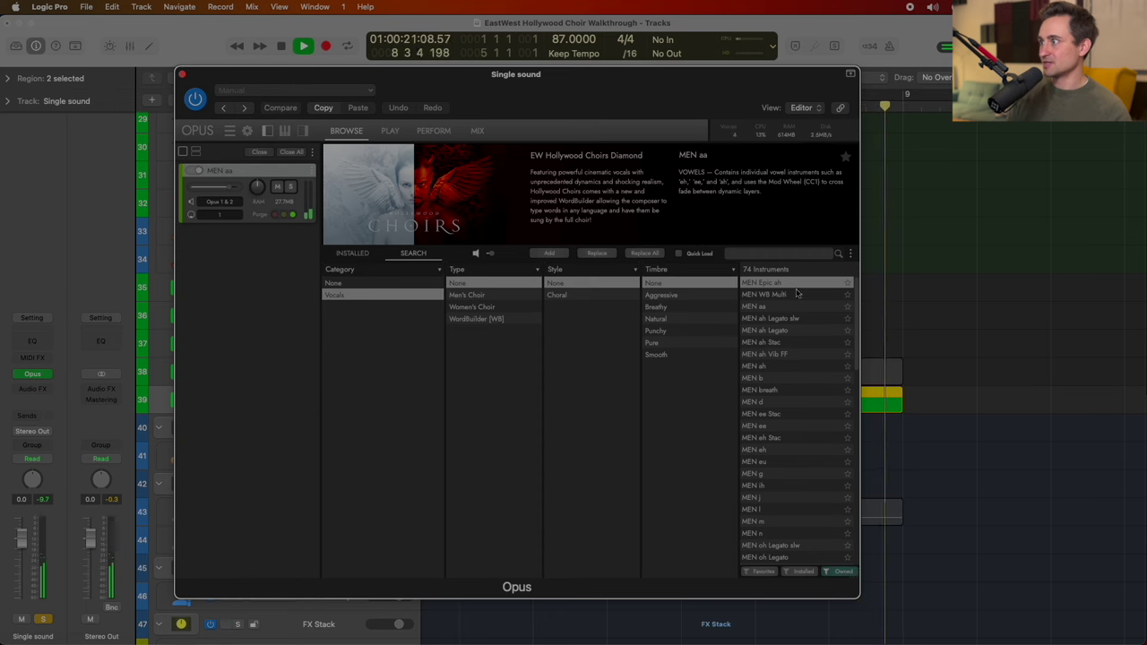
click(950, 301)
key(space)
click(182, 76)
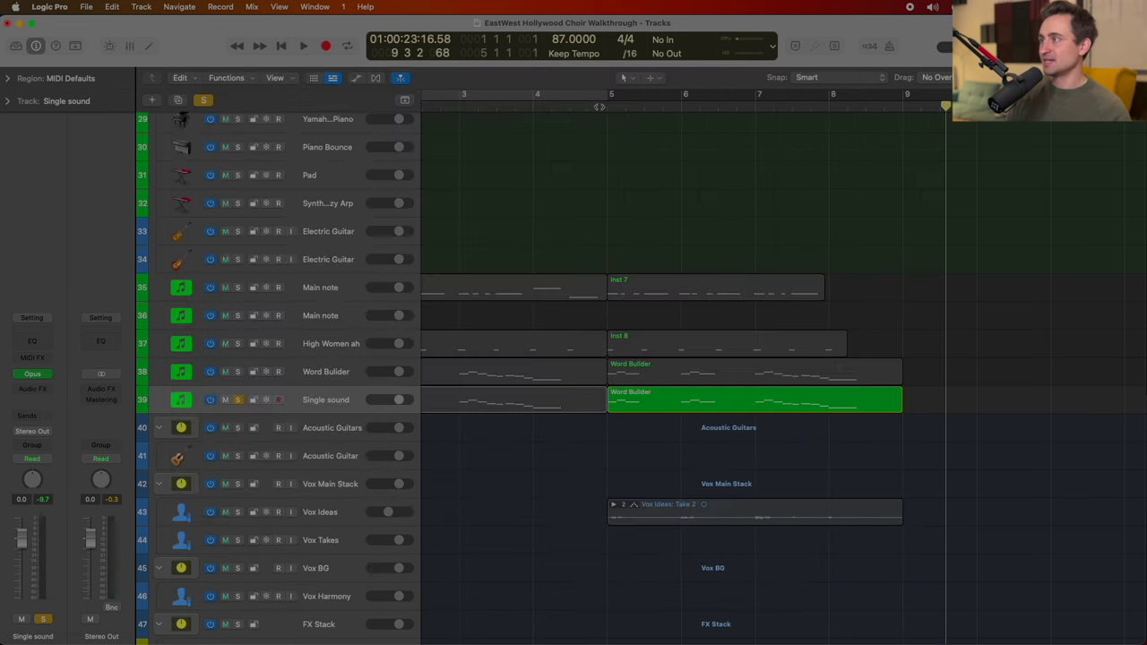
click(599, 102)
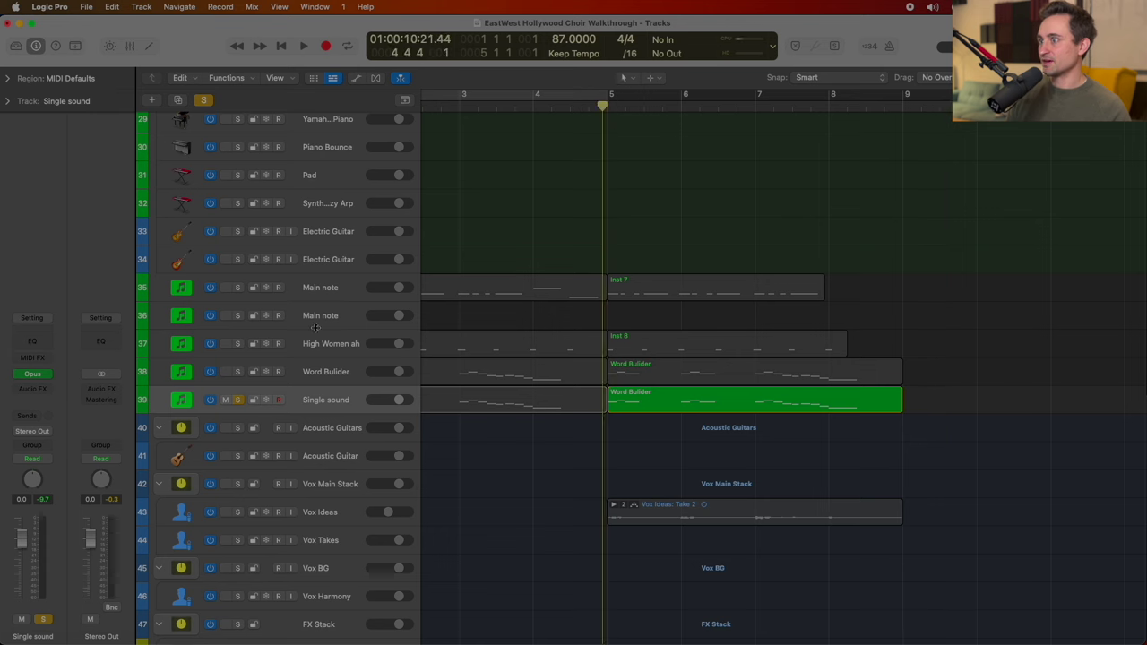
Step: Select Word Bulider, unsolo Single sound, and open Word Bulider's Opus instrument and WordBuilder editor
click(322, 376)
click(239, 400)
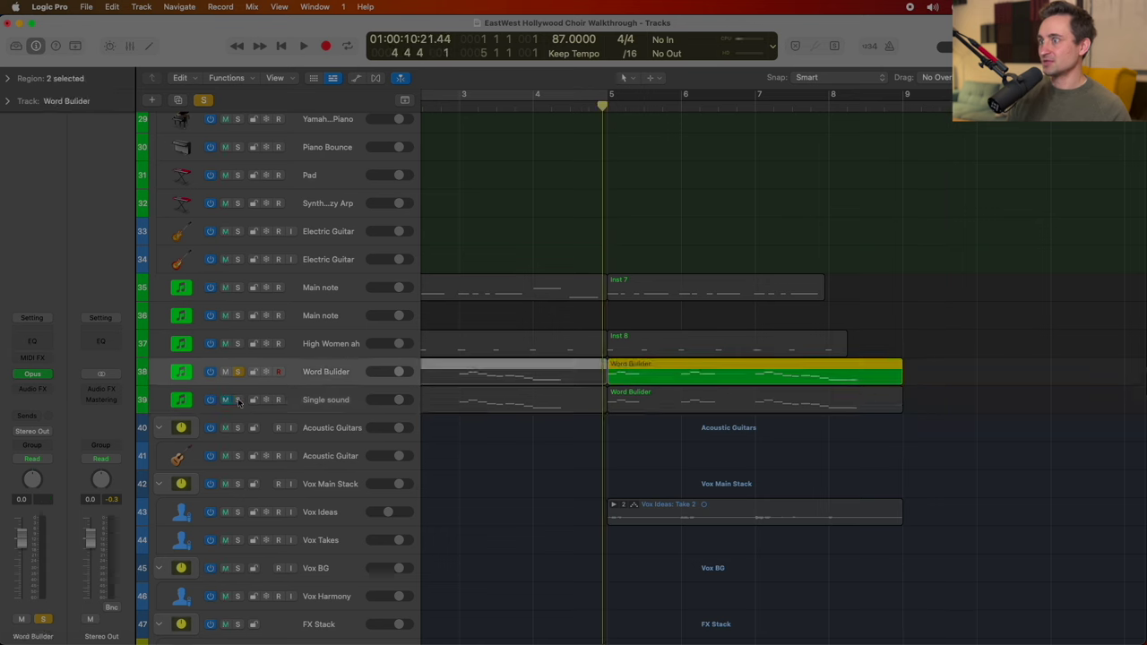
click(34, 375)
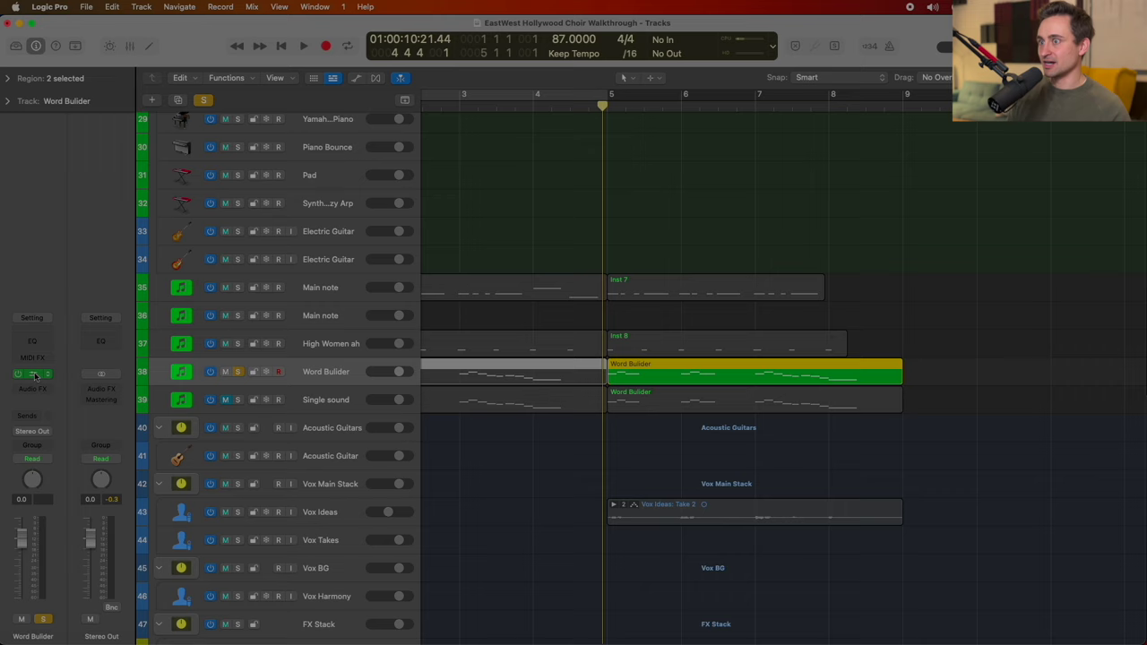
drag(763, 117, 577, 56)
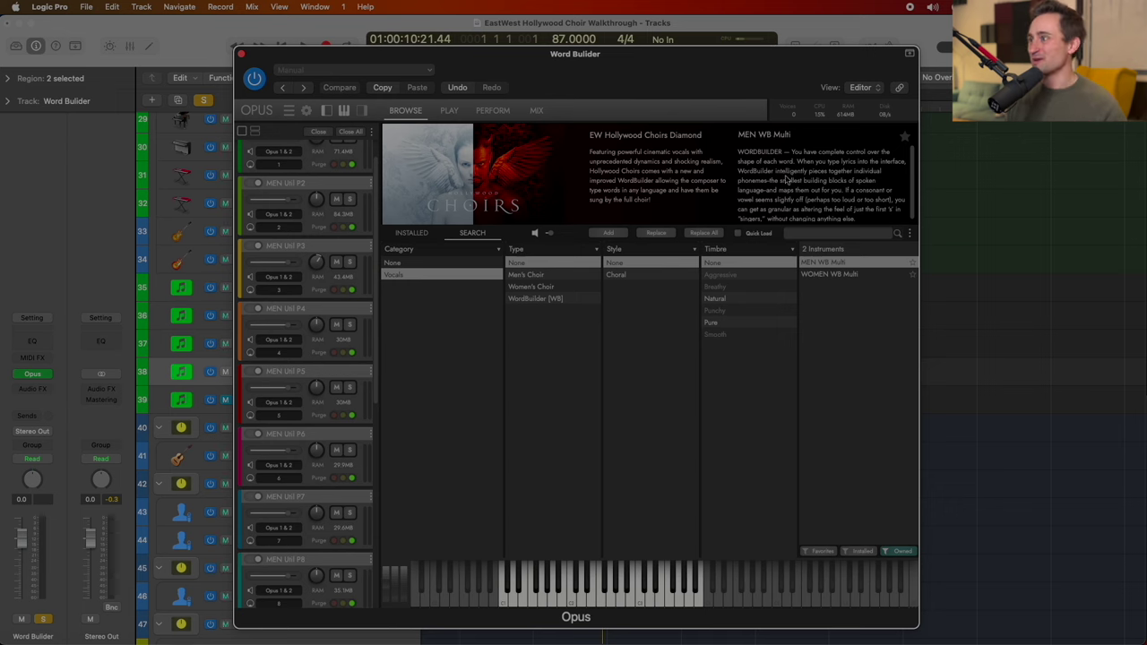
click(492, 110)
Step: Select the whole phonetic phrase in WordBuilder's Text Editor, then move the plugin window down to reveal the tracks
drag(589, 55, 514, 47)
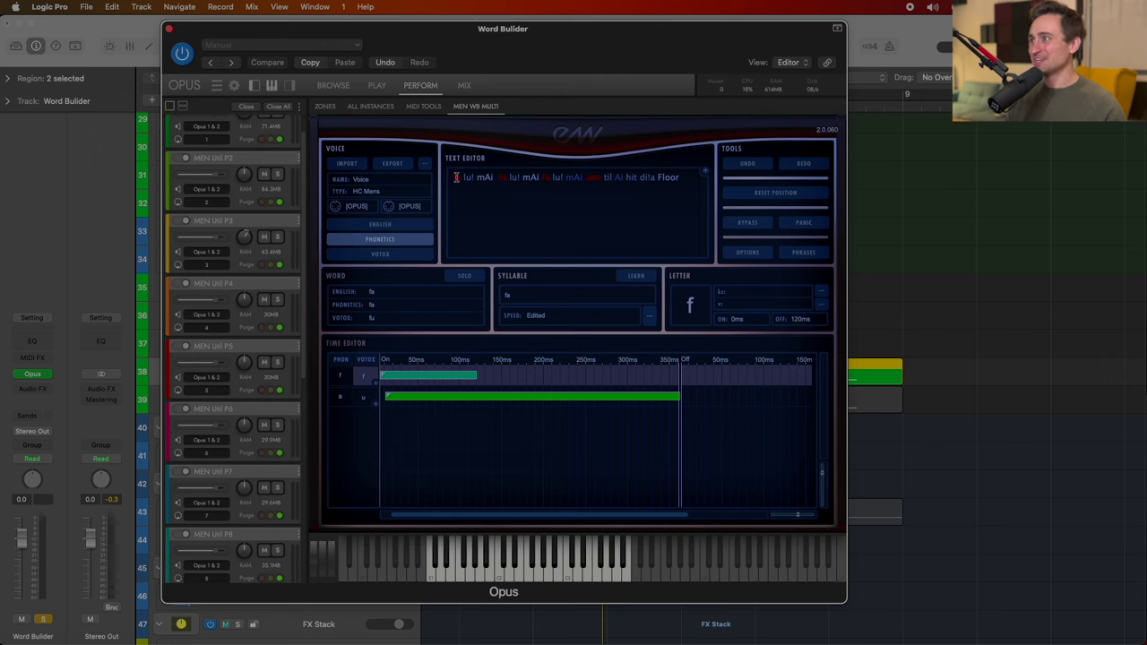
drag(683, 177, 432, 180)
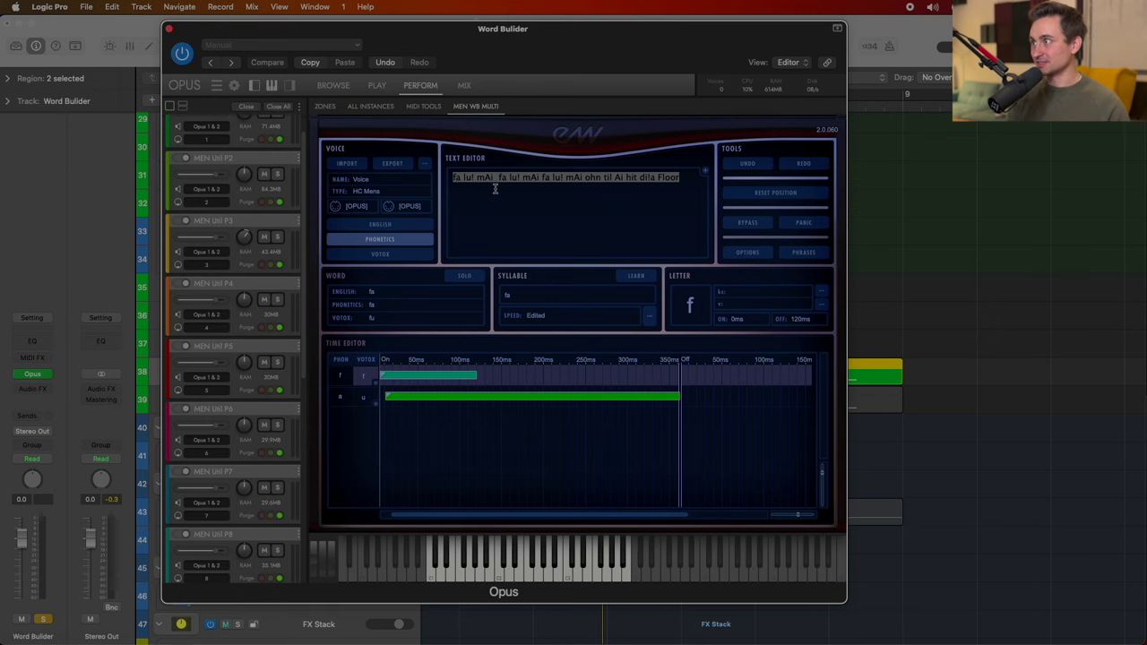
drag(598, 28, 610, 551)
Step: Select Vox Ideas, unsolo Word Bulider, and play the lead vocal from bar 5, then stop
click(326, 511)
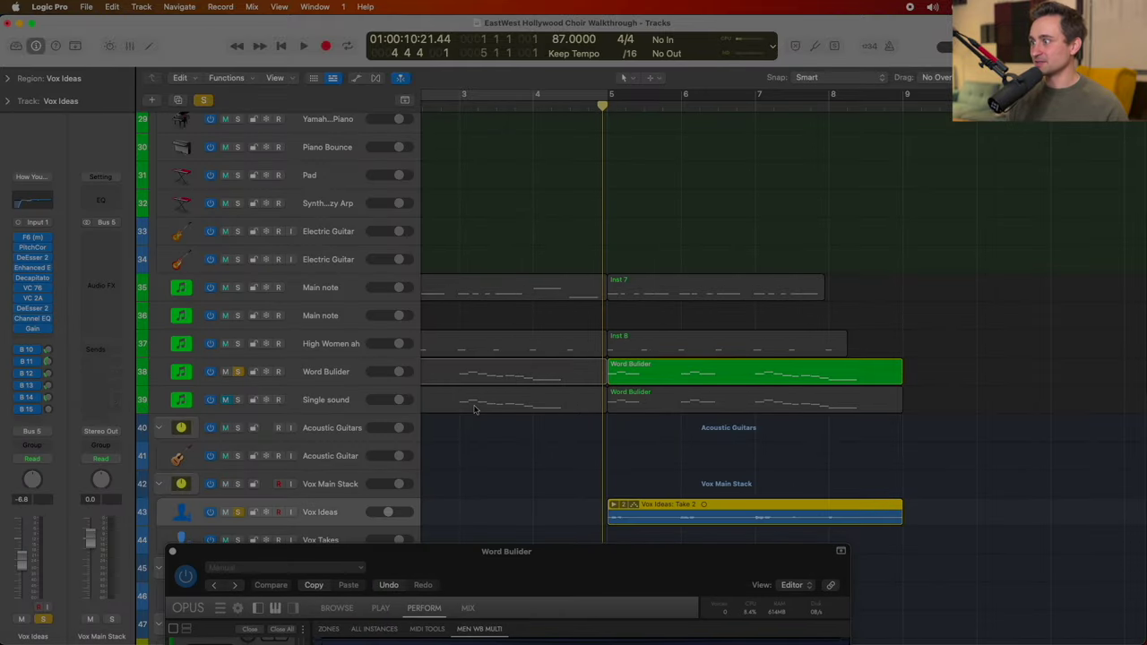
click(238, 371)
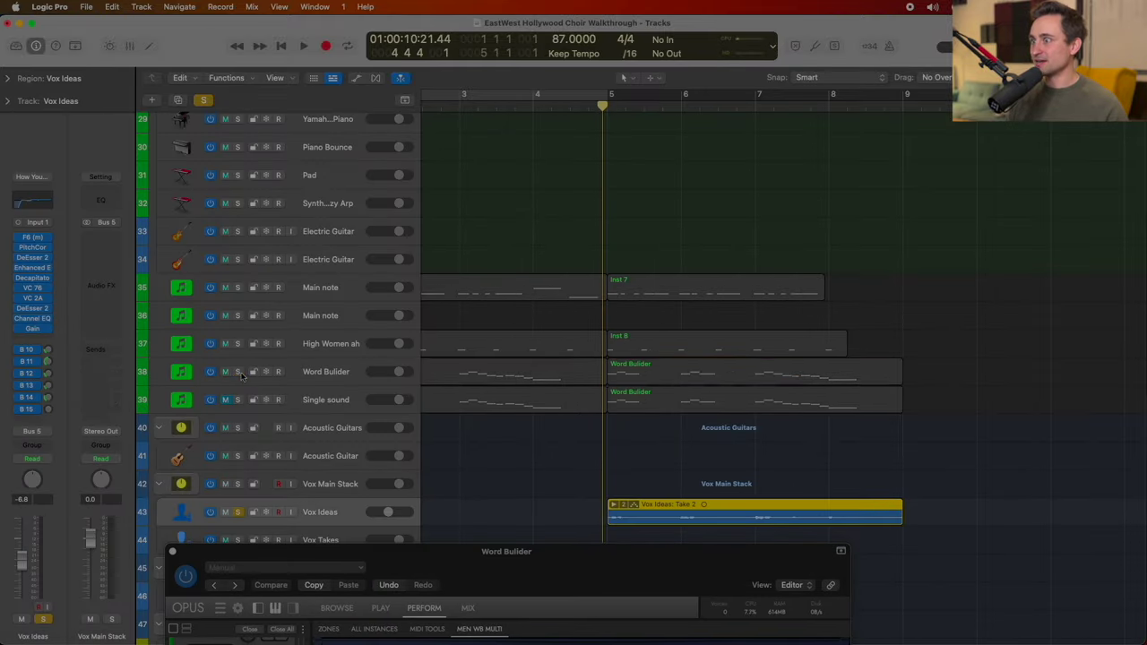
key(space)
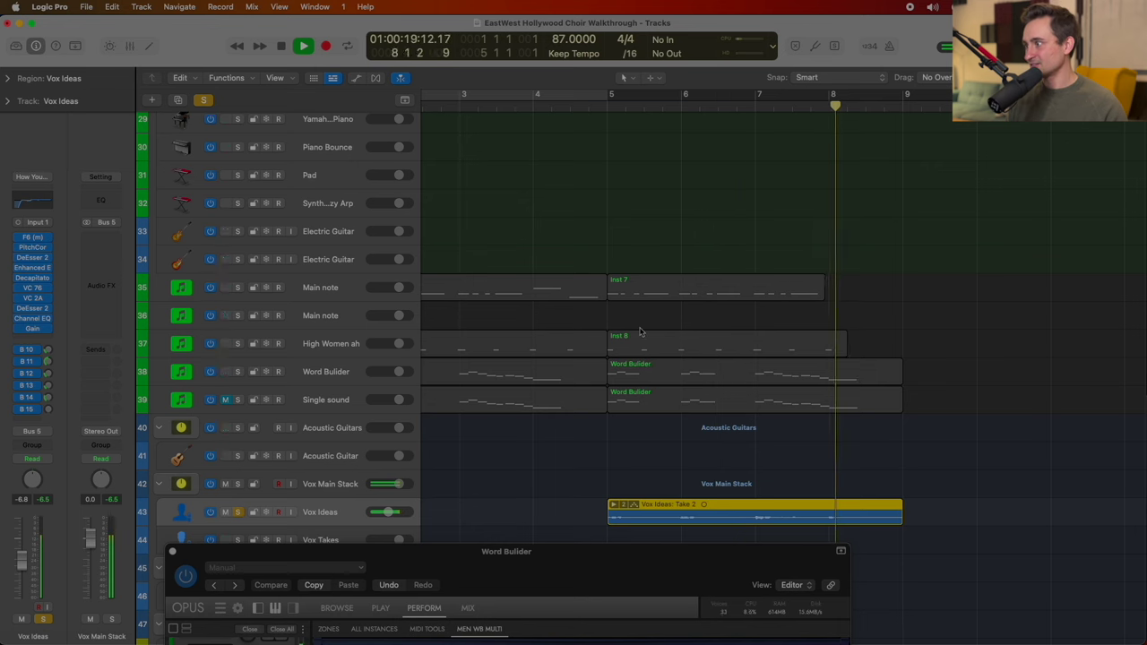
key(space)
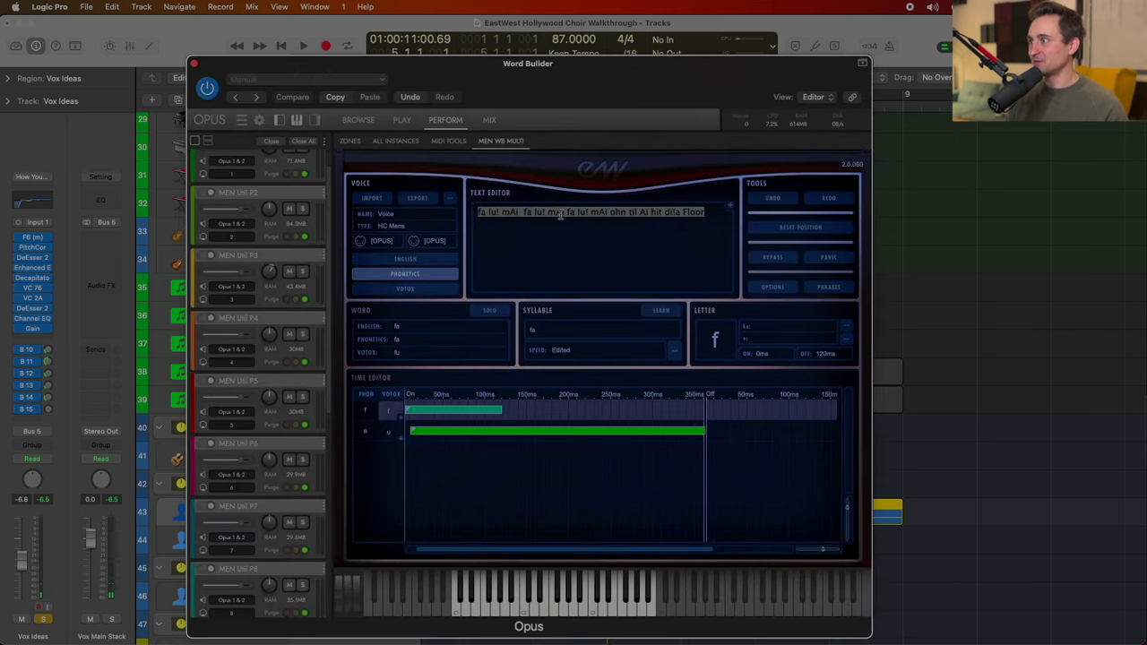
Step: Replace the WordBuilder phrase with 'Follow me until i hit the floor' and select the Word Bulider track
drag(702, 213, 459, 215)
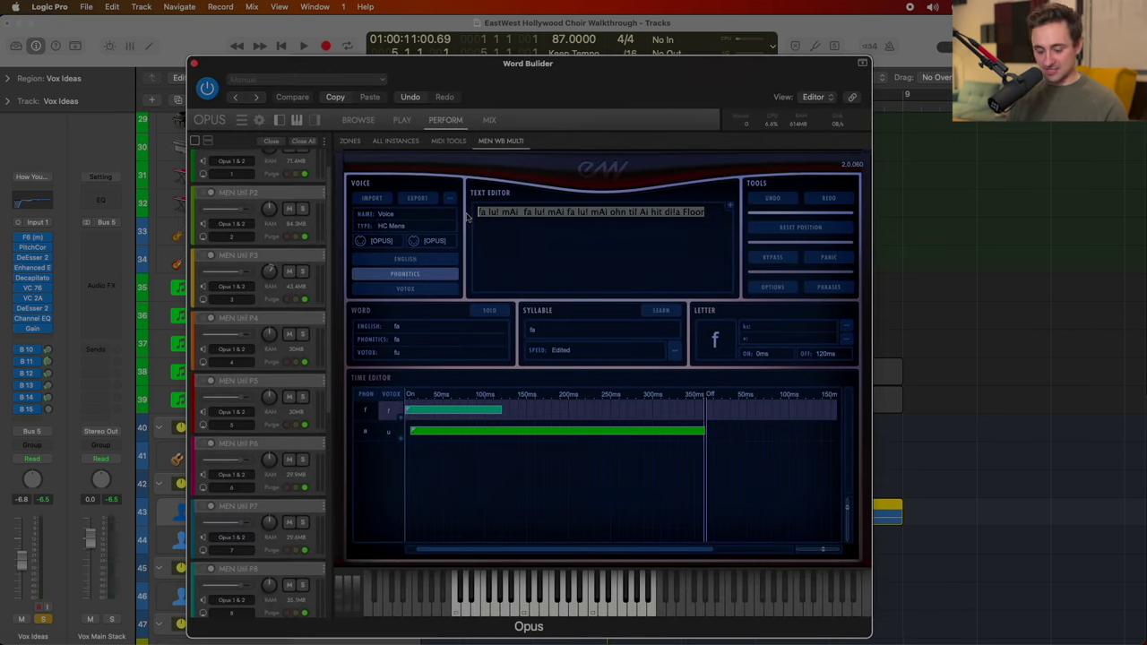
text(Follow )
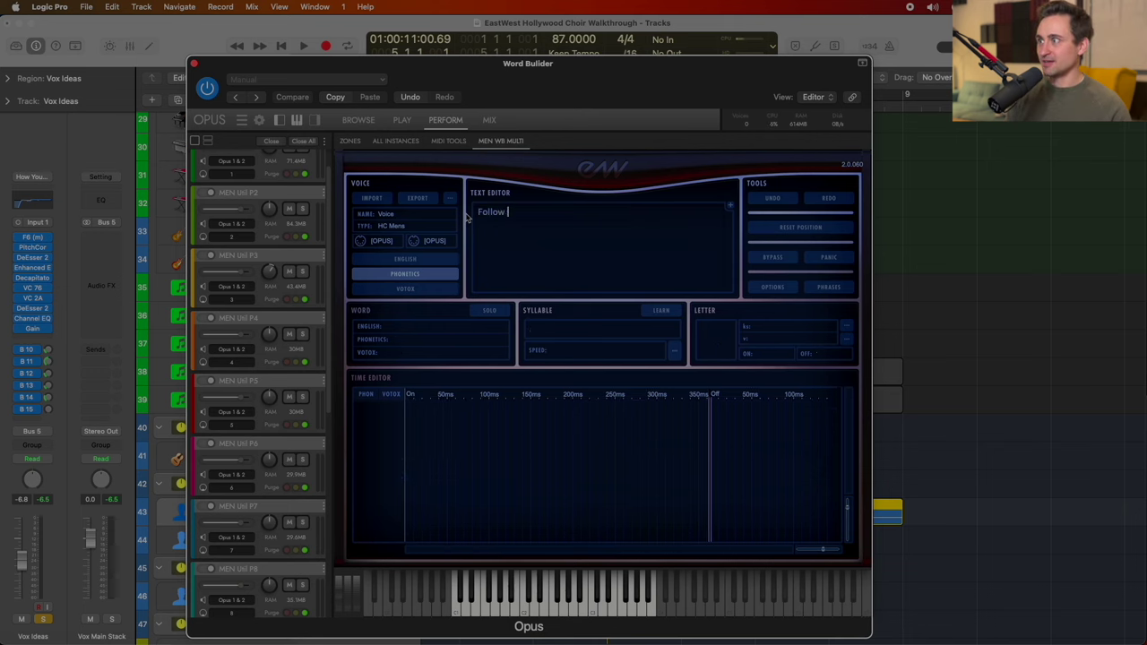
text(me until i h)
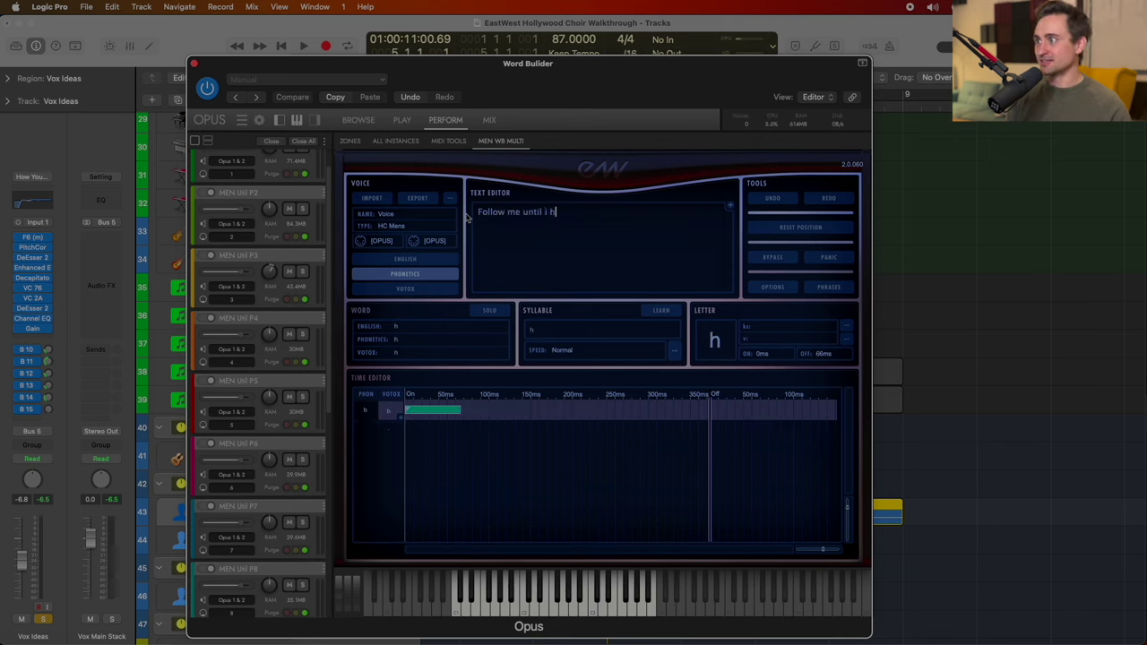
text(it the floor)
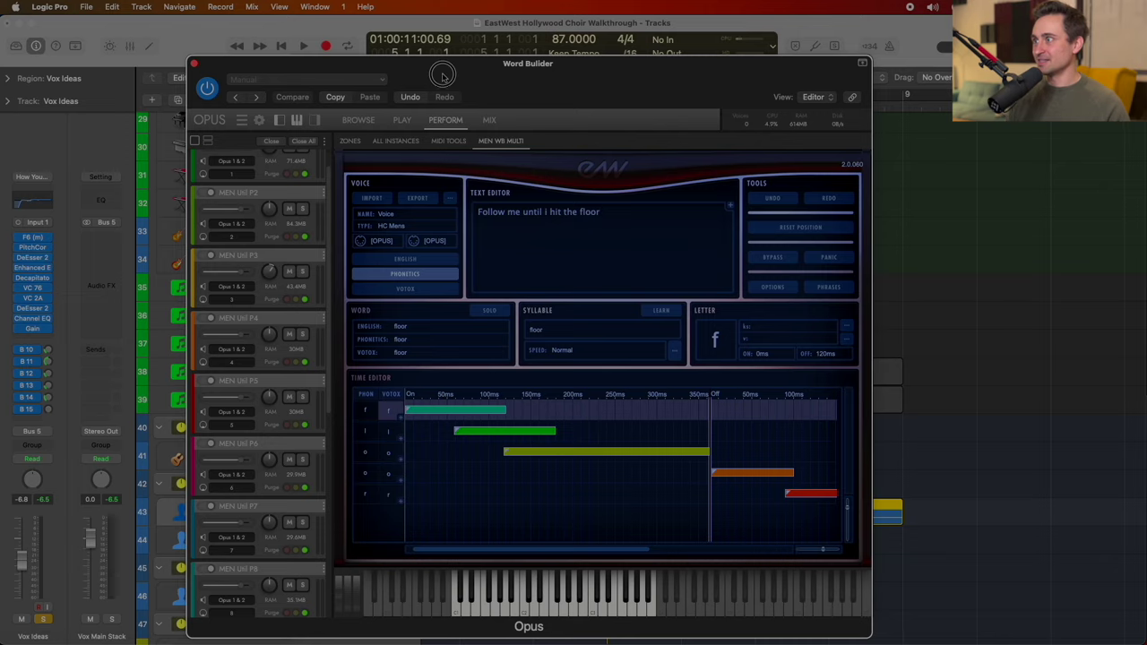
drag(441, 75, 500, 193)
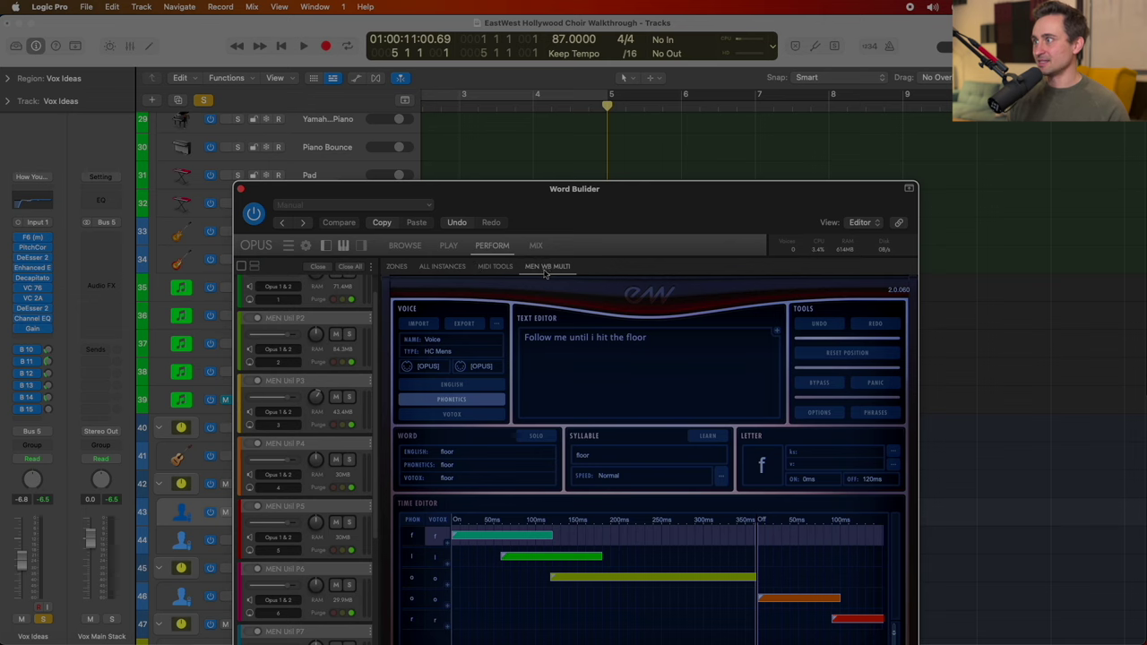
drag(580, 226, 625, 555)
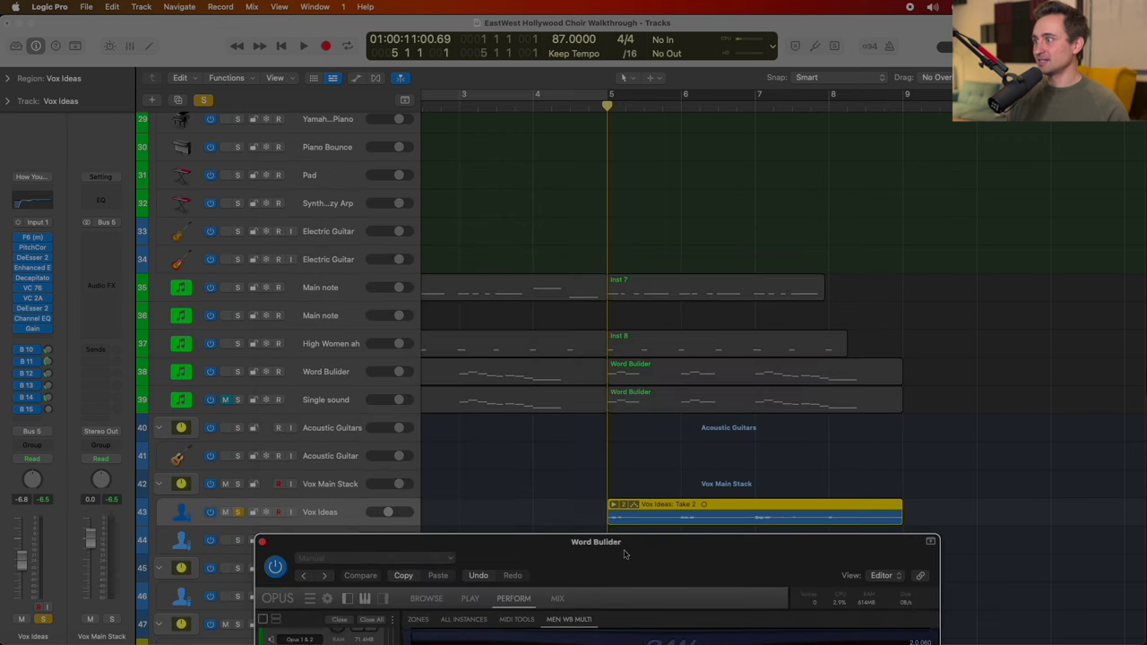
scroll(514, 344, down, 3)
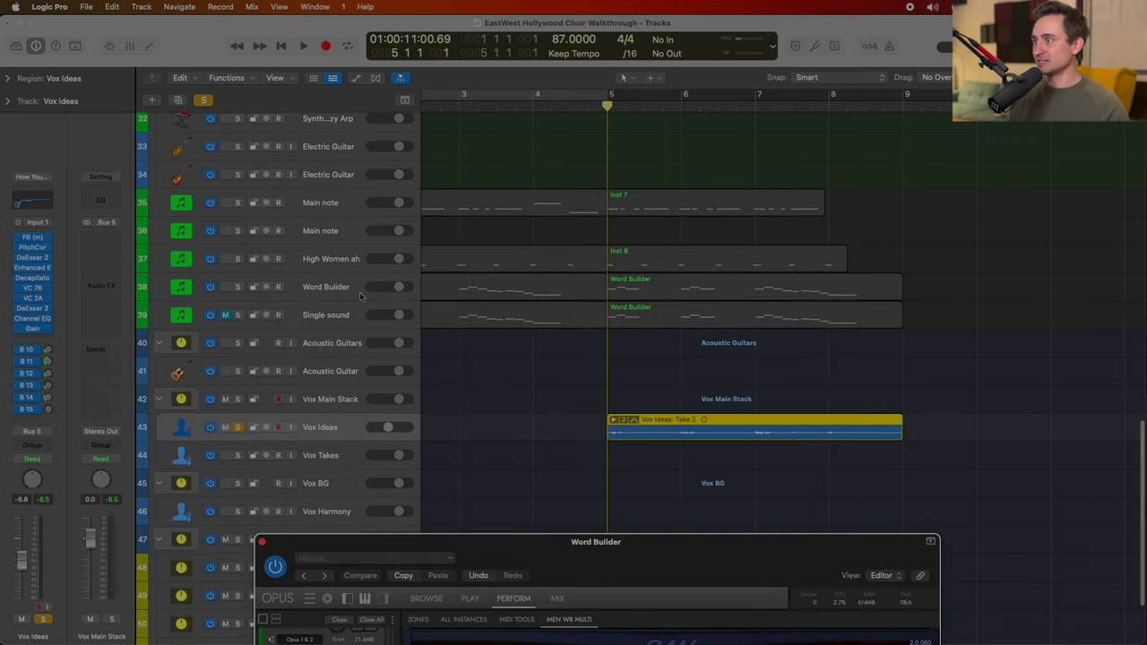
click(327, 289)
Step: Start playback to hear the new lyric with the WordBuilder editor brought over the tracks
key(space)
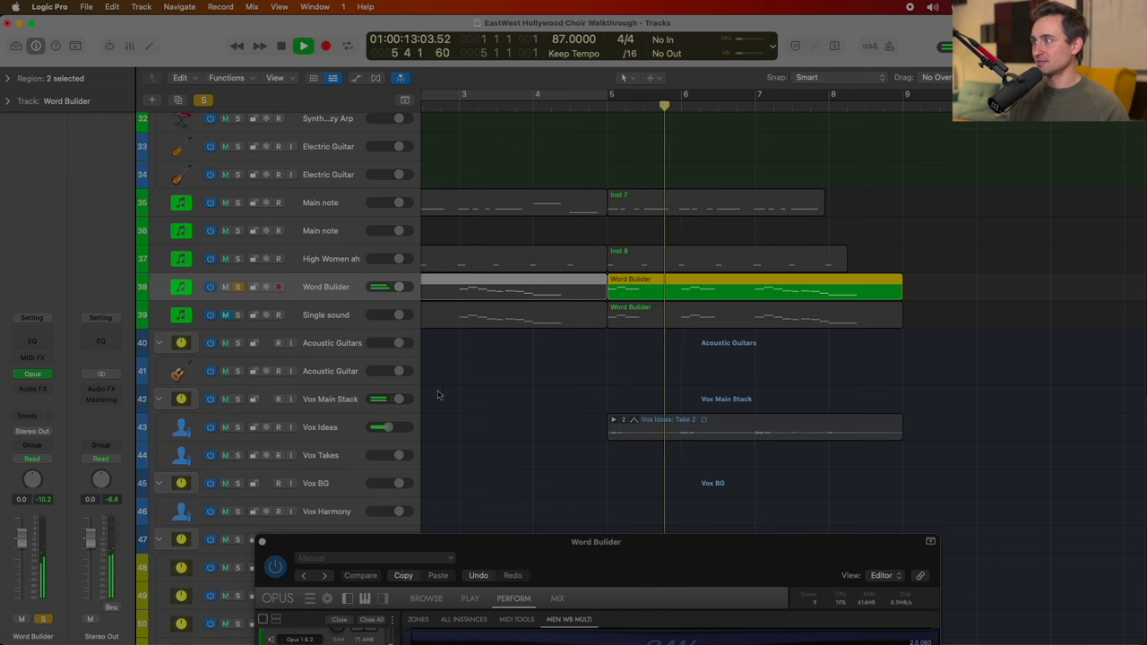
drag(574, 544, 517, 123)
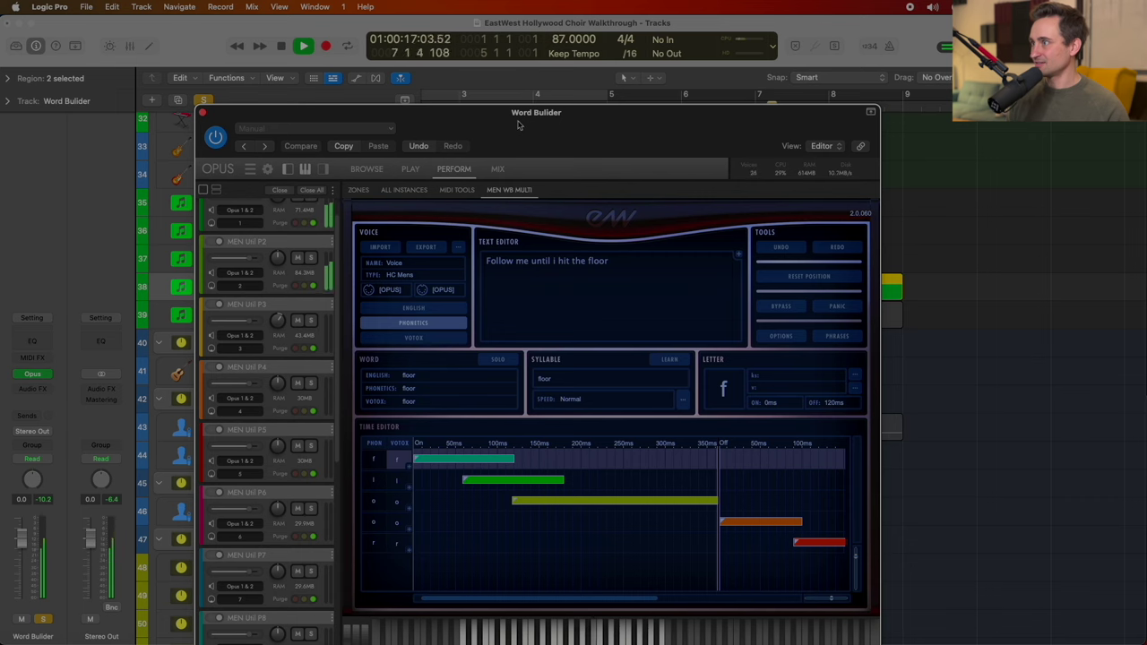
drag(517, 126, 441, 330)
Step: Stop playback, reset the playhead to bar 5, and raise the Word Builder window to show the Time Editor
key(space)
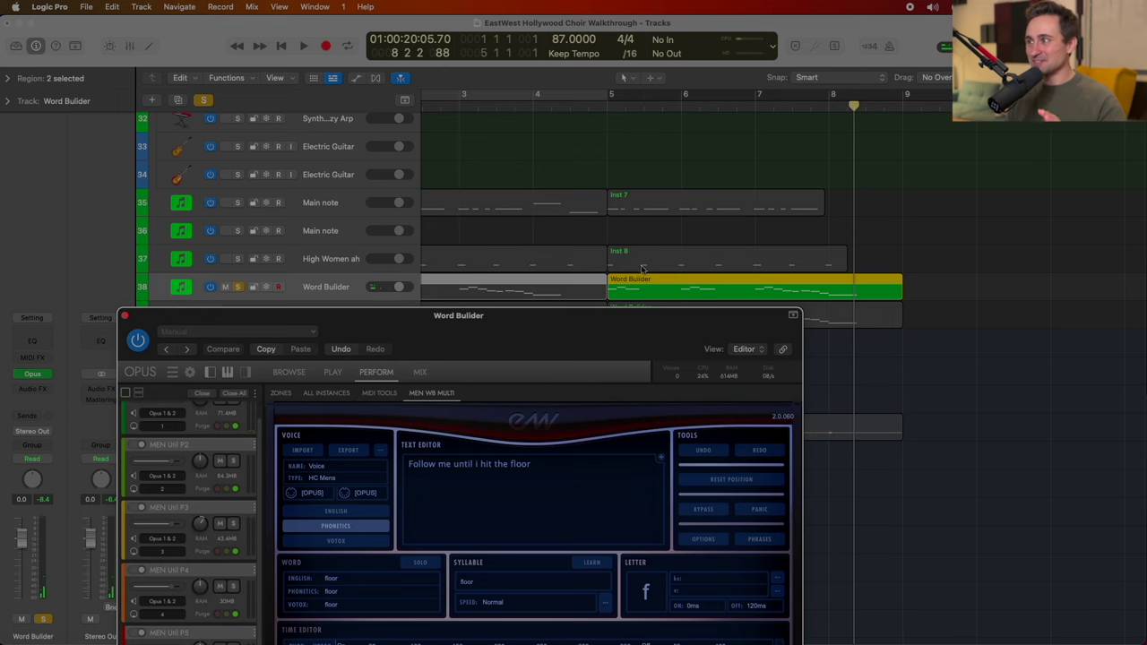
click(604, 104)
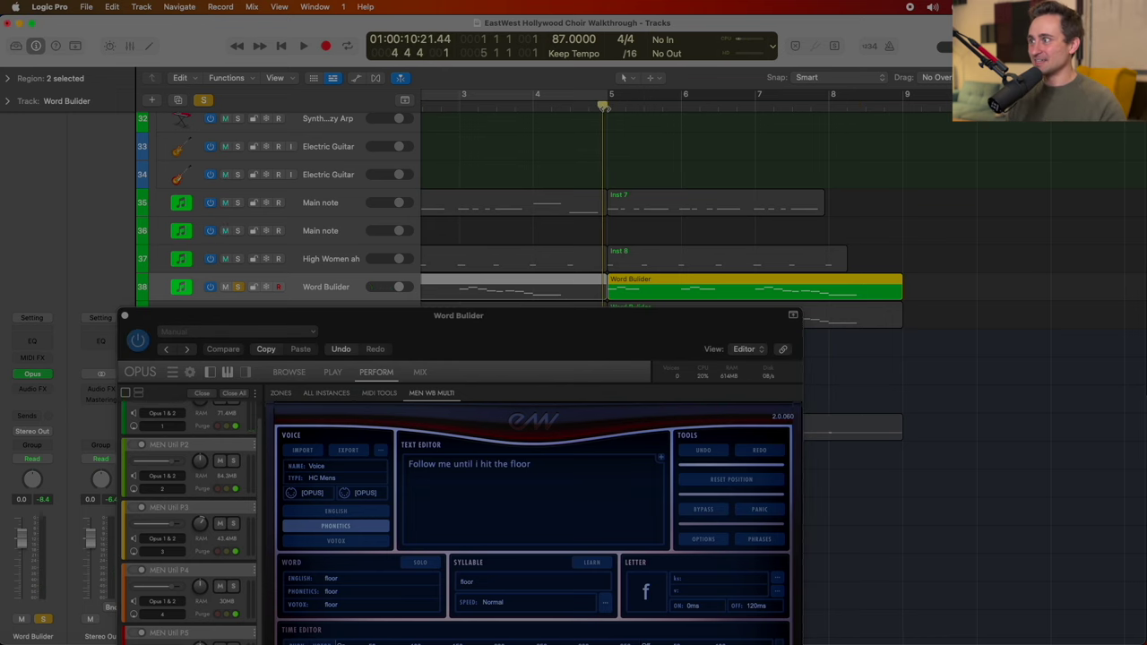
drag(593, 355, 556, 206)
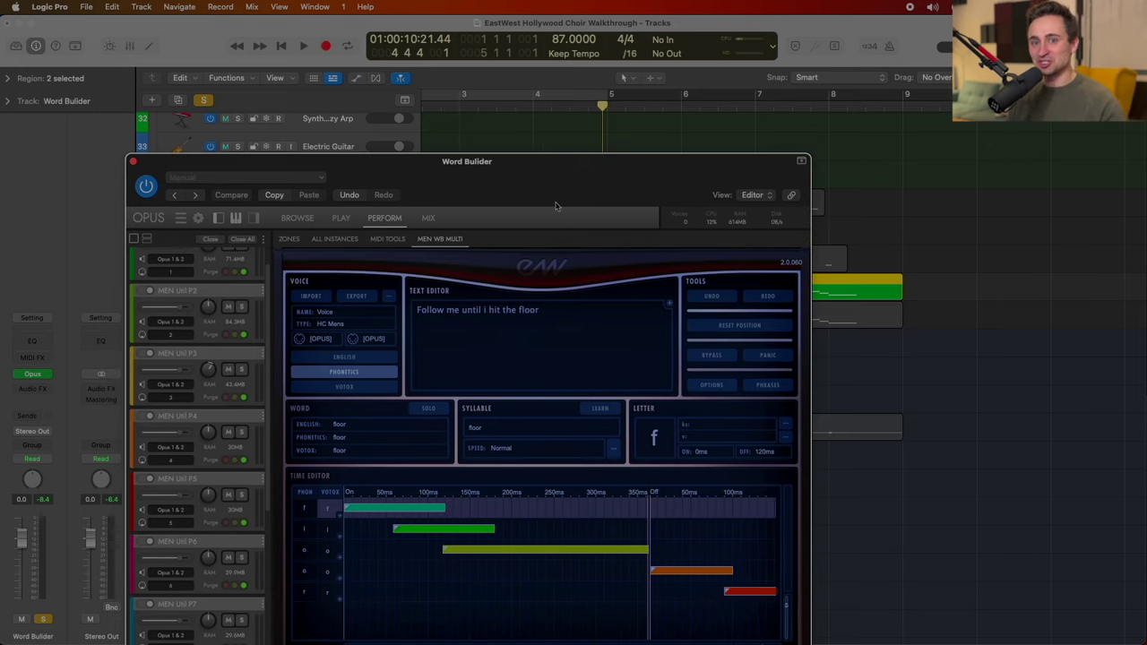
drag(556, 206, 556, 196)
Step: Select the full lyric line and convert it into phonetic syllables
triple_click(530, 299)
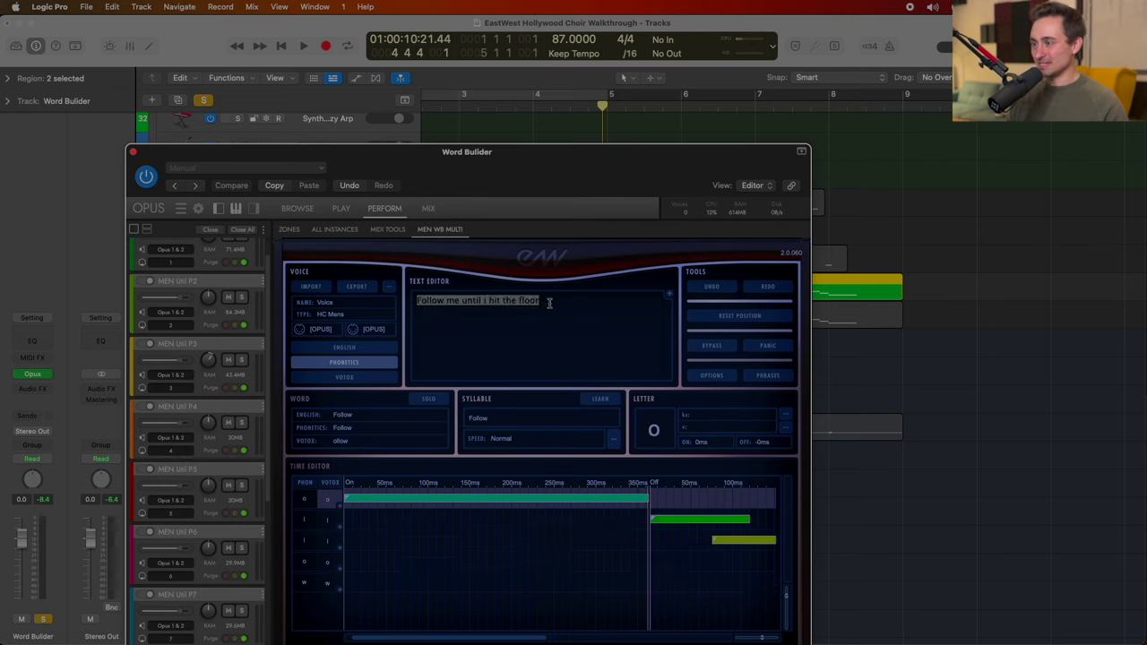
drag(548, 299, 405, 307)
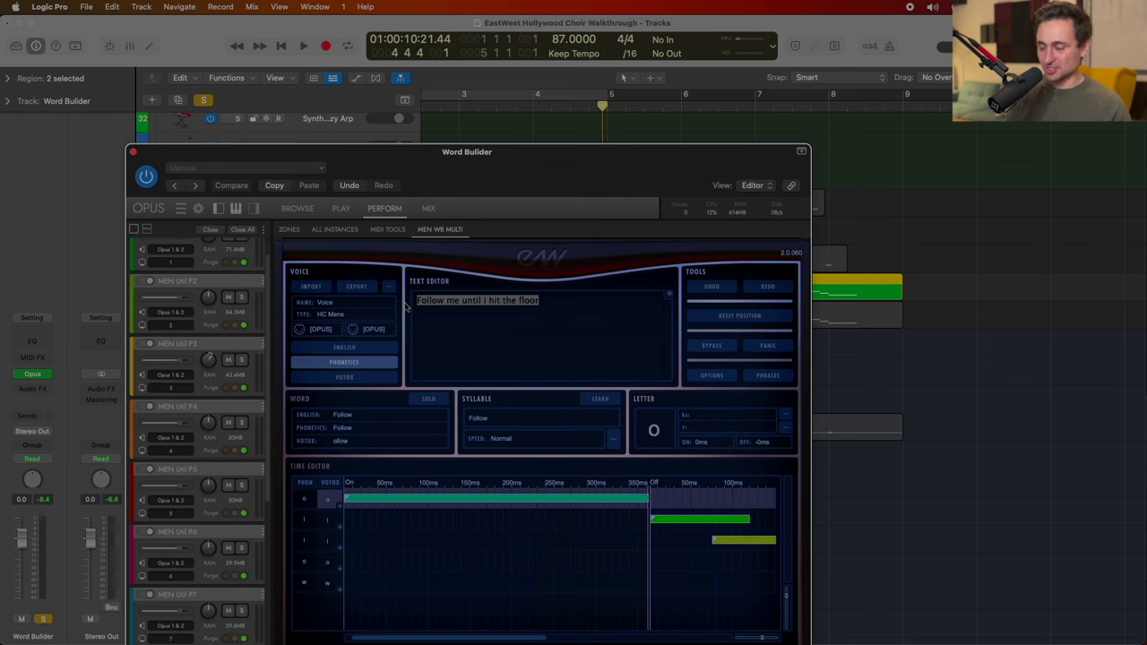
key(super+v)
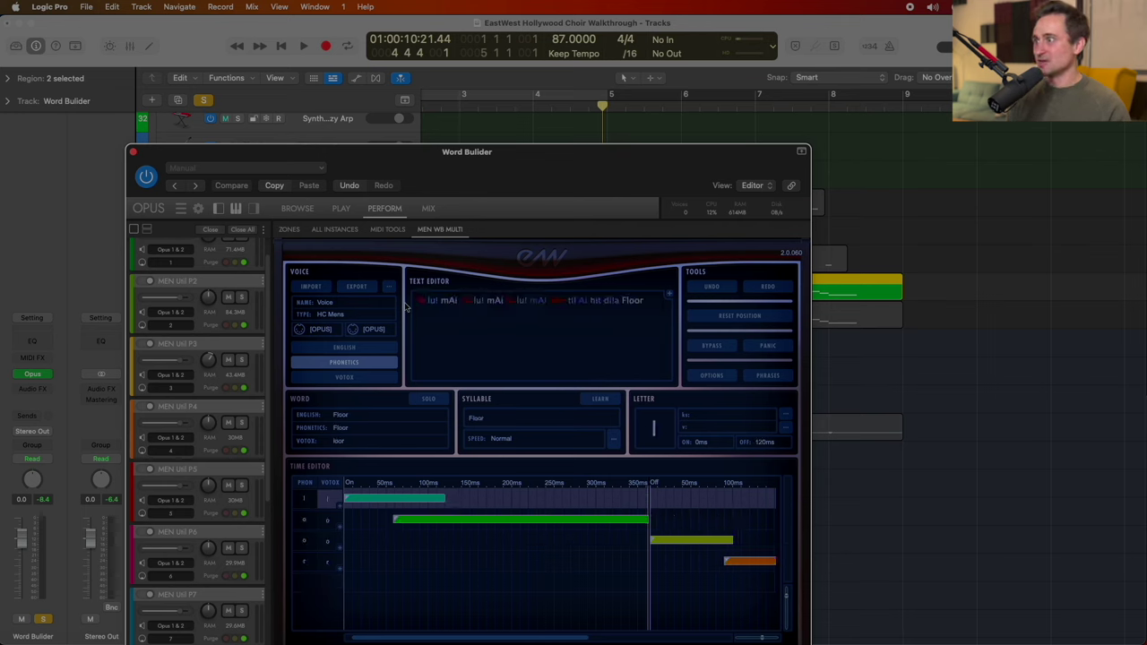
key(super+c)
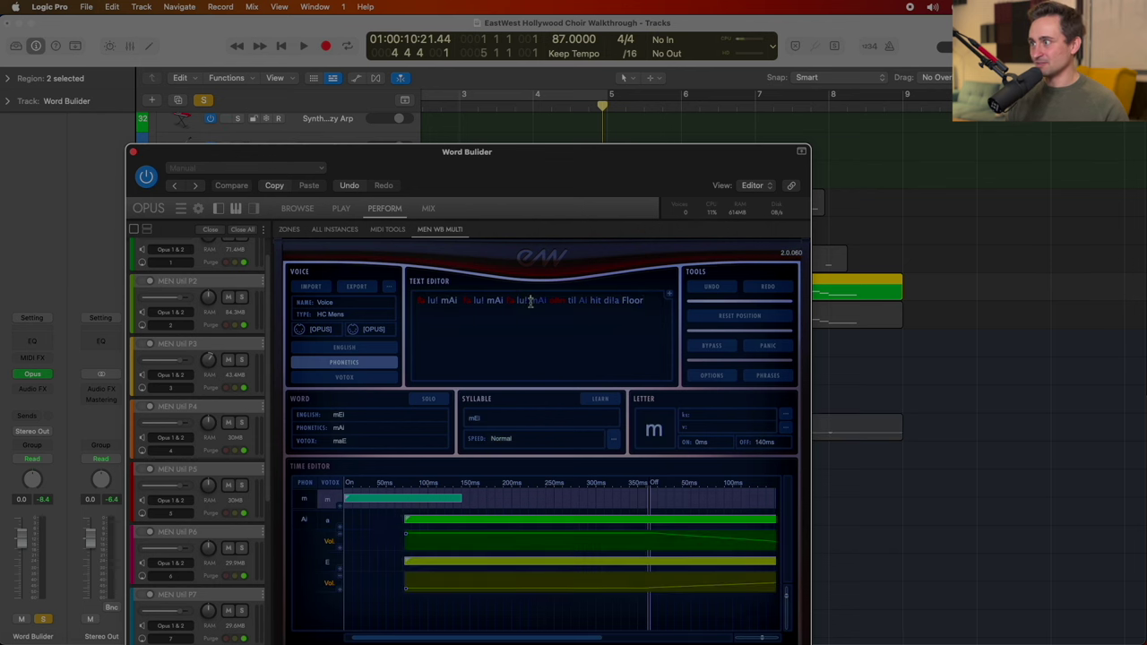
triple_click(529, 301)
Step: Retype 'Follow me', switch the Voice panel to Phonetics, and convert it into phonetic syllables
text(Follow me)
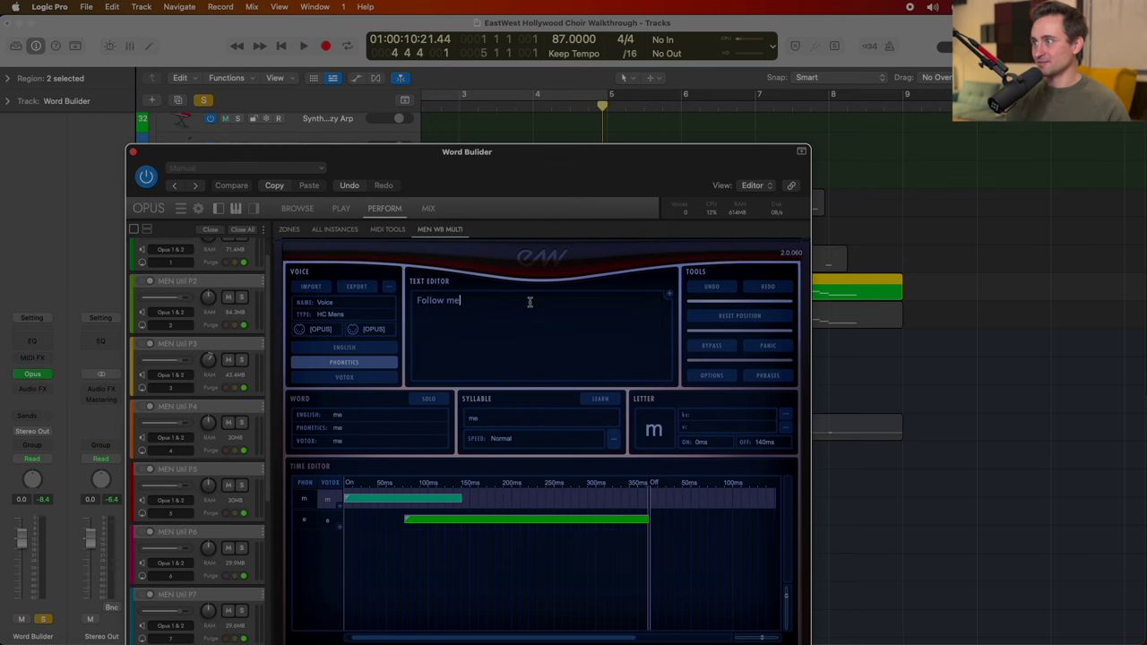
click(428, 300)
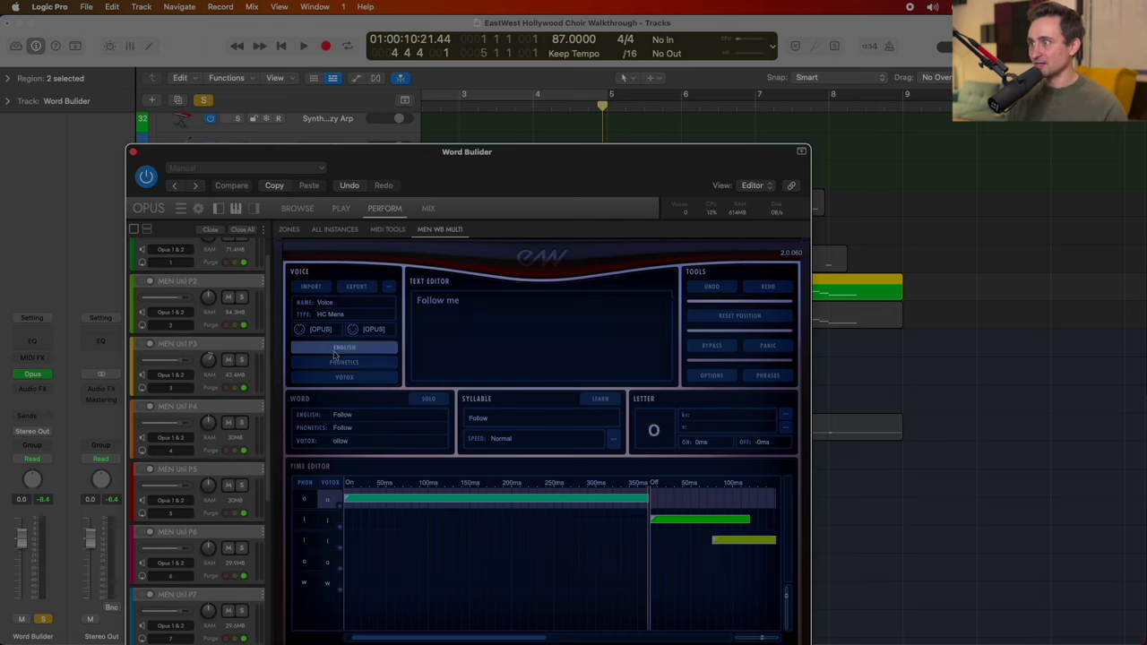
click(425, 300)
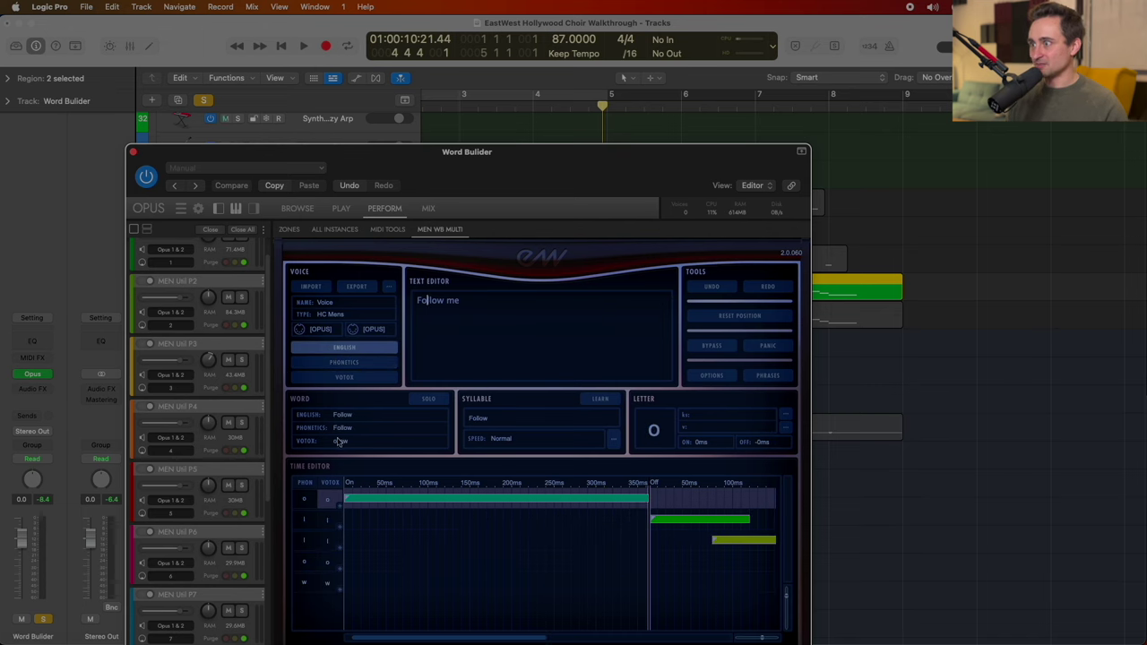
drag(453, 299, 417, 301)
click(363, 364)
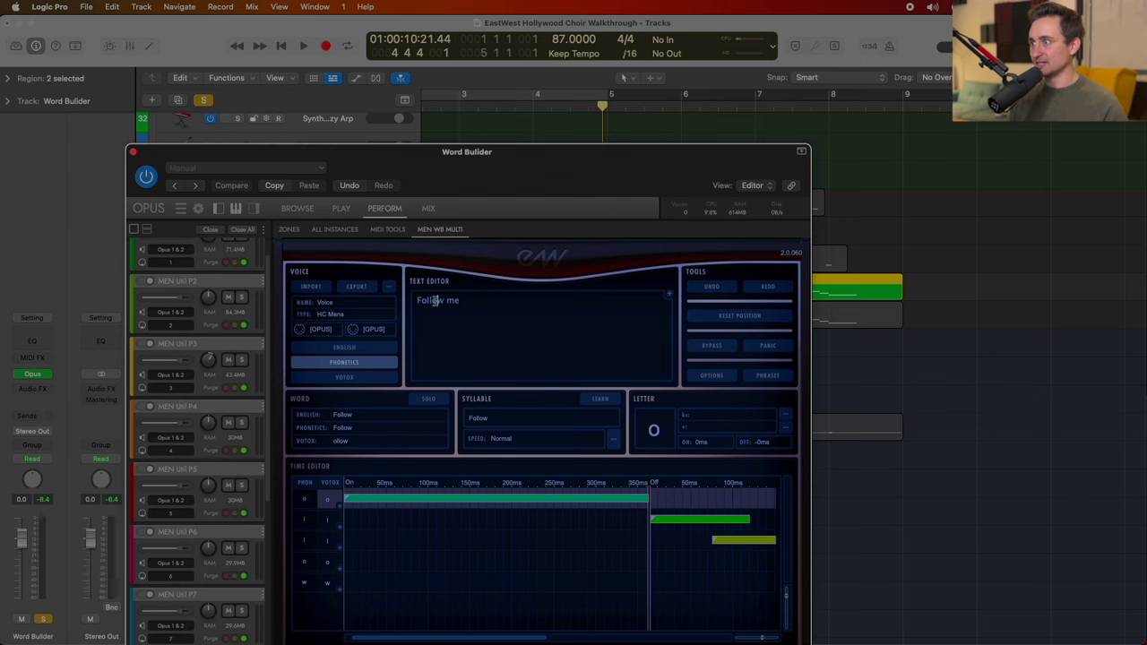
drag(467, 300, 387, 303)
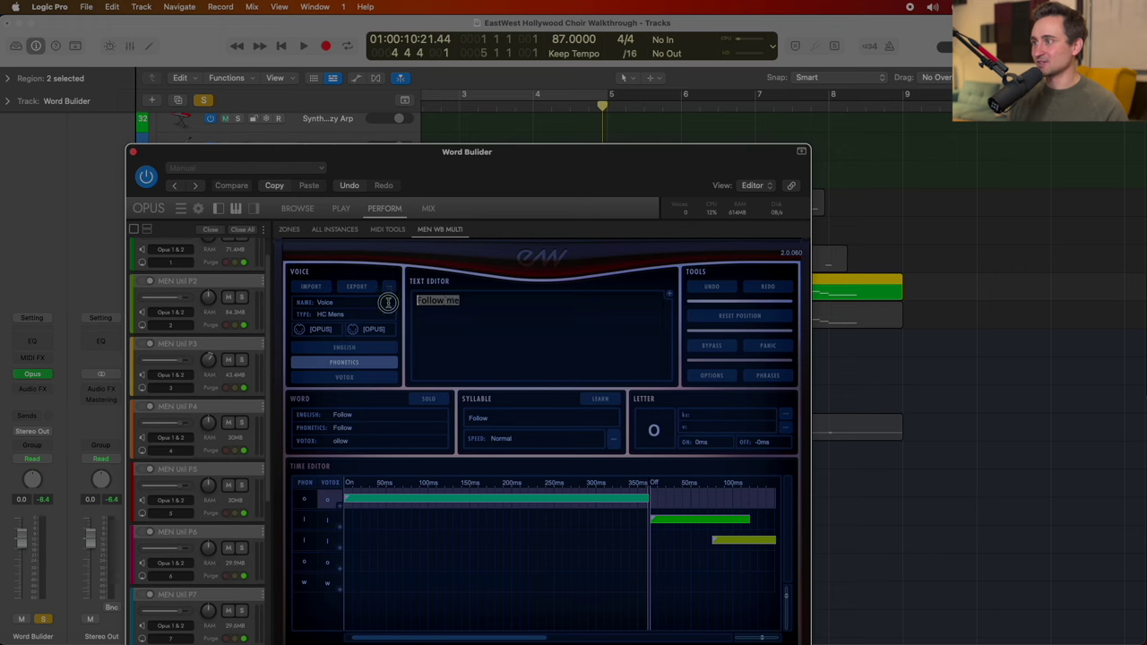
key(super+v)
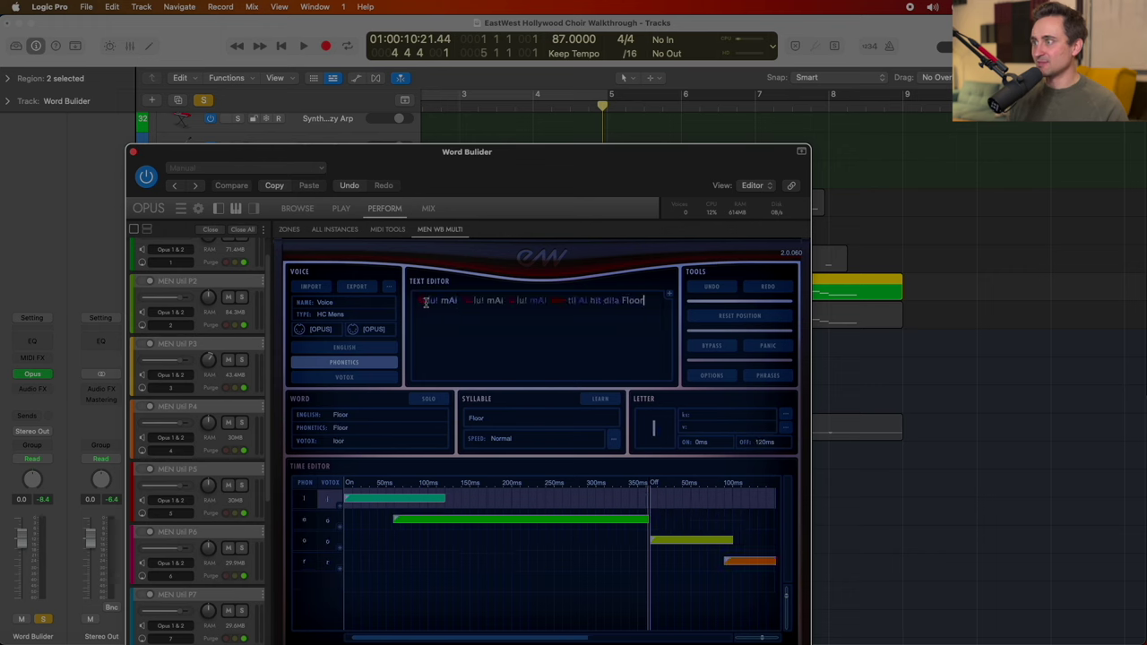
click(348, 431)
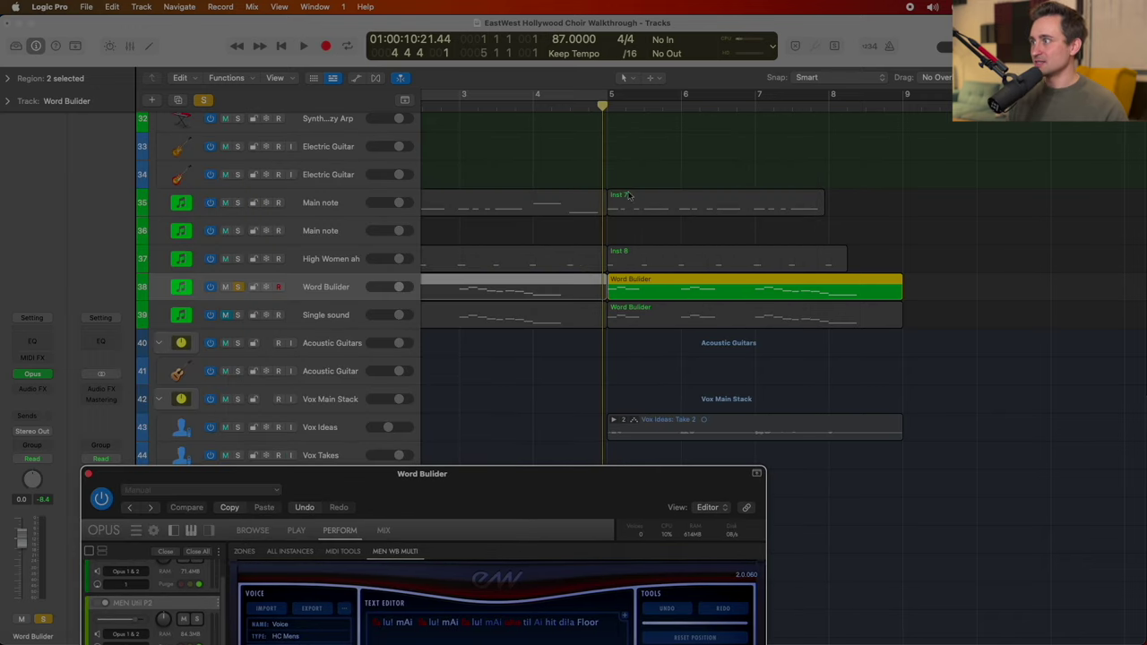
Step: Reposition the Word Builder window and select the whole phonetic phrase in the Text Editor
drag(564, 475, 562, 225)
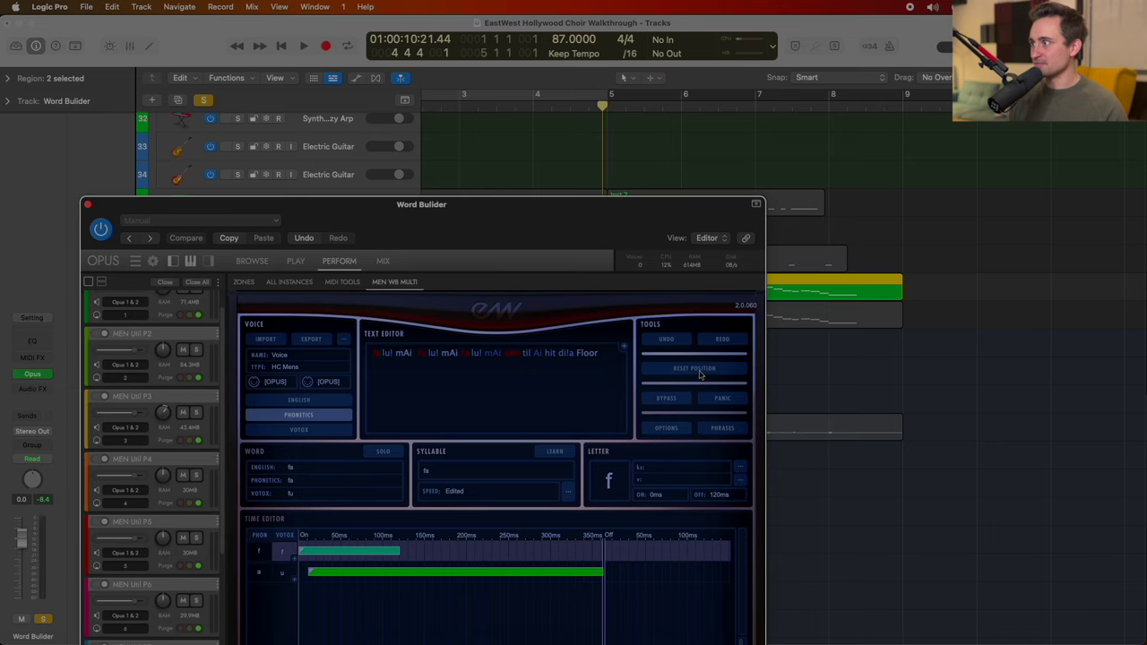
drag(664, 232, 672, 349)
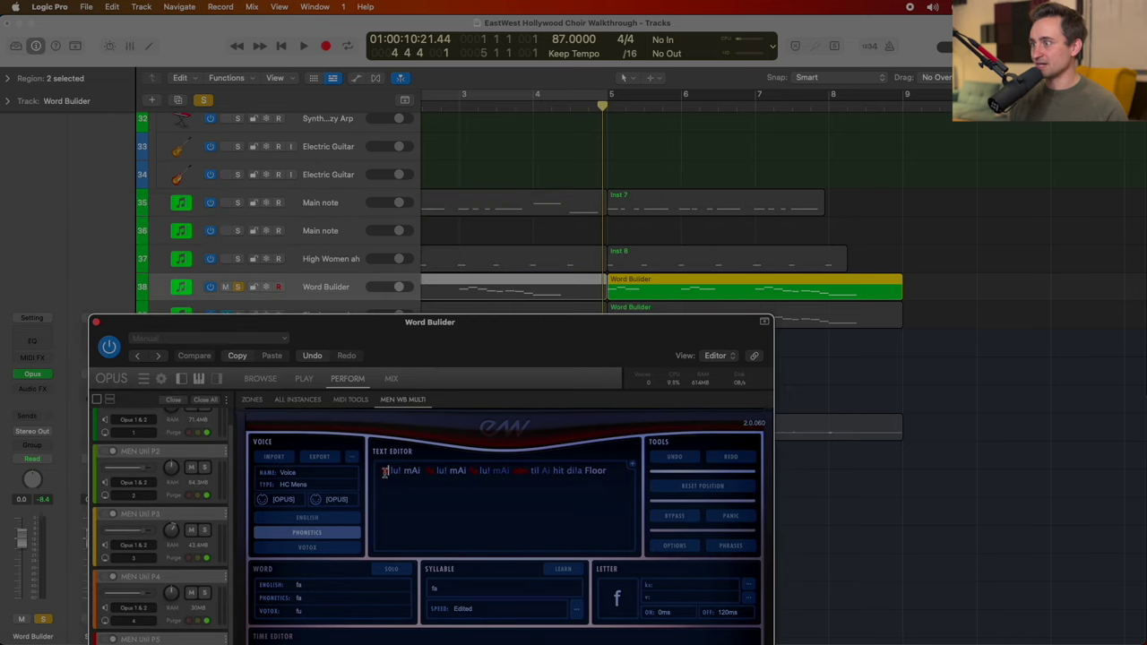
drag(457, 469, 603, 471)
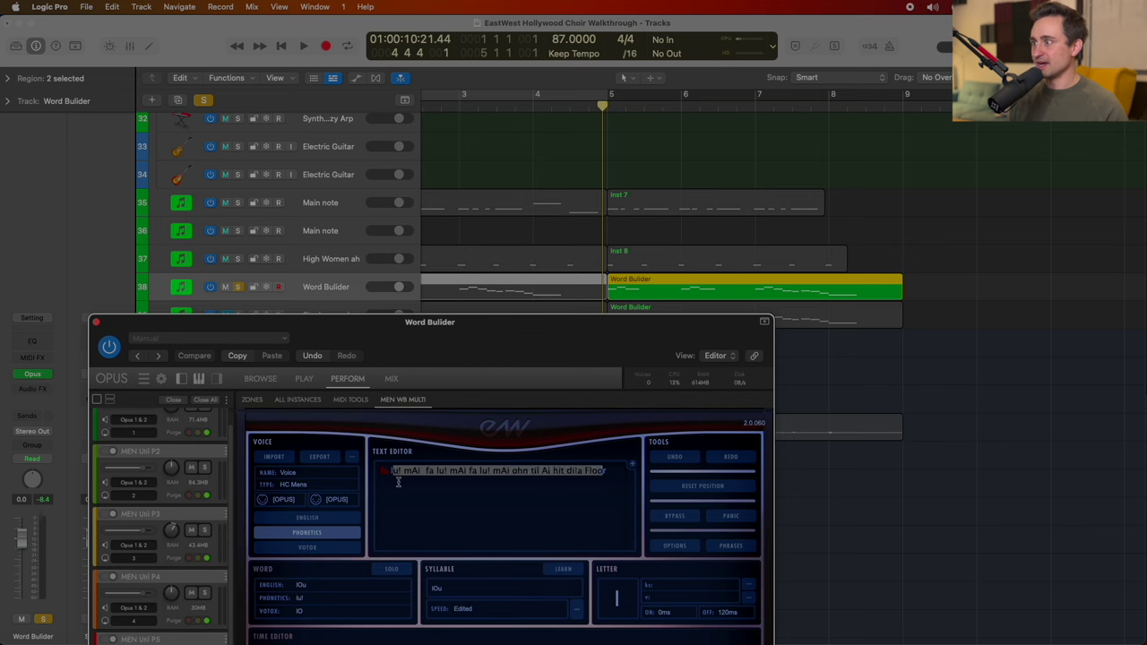
click(614, 474)
drag(615, 475, 349, 476)
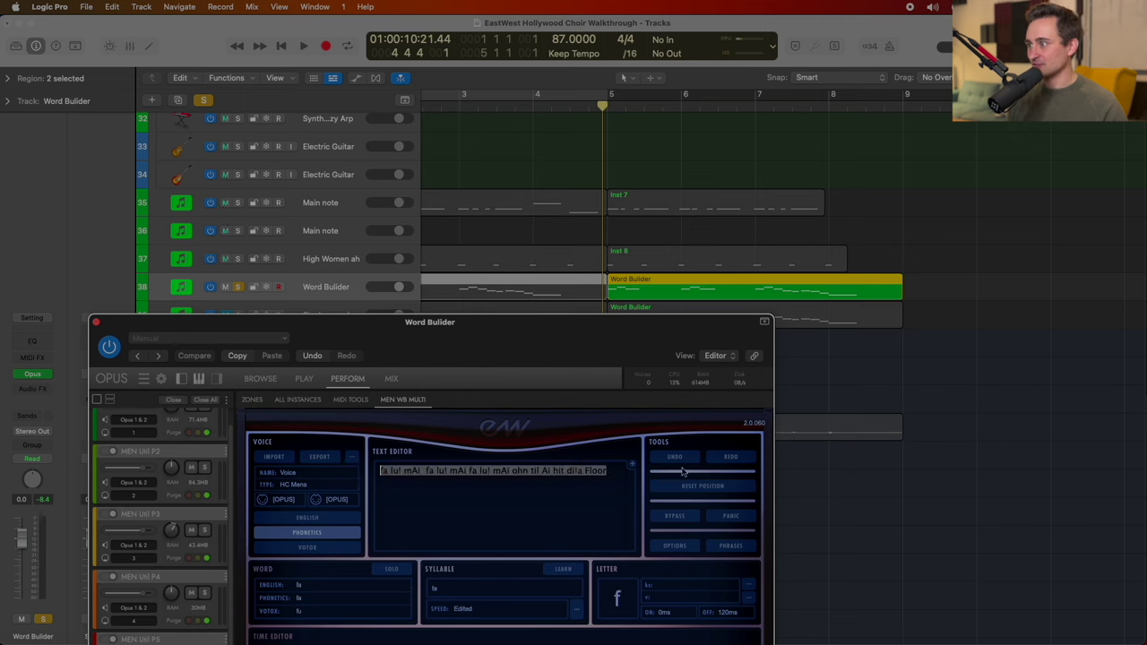
Step: Move the playhead slightly before bar 5 and deselect the Word Builder region
drag(604, 102, 597, 104)
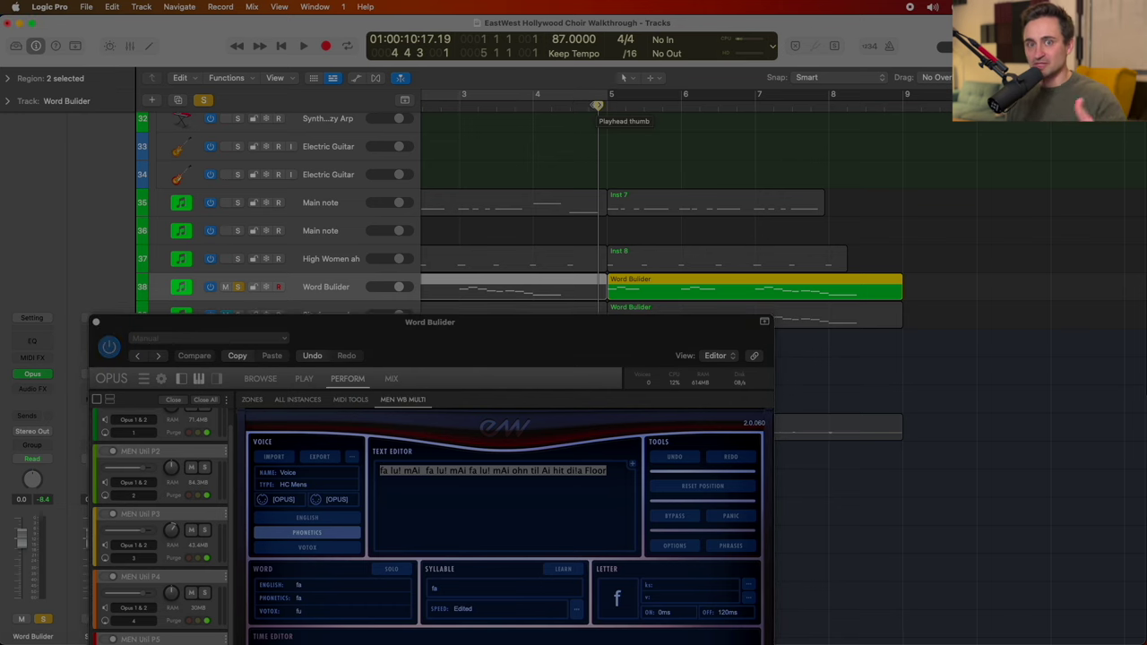
drag(548, 327, 554, 324)
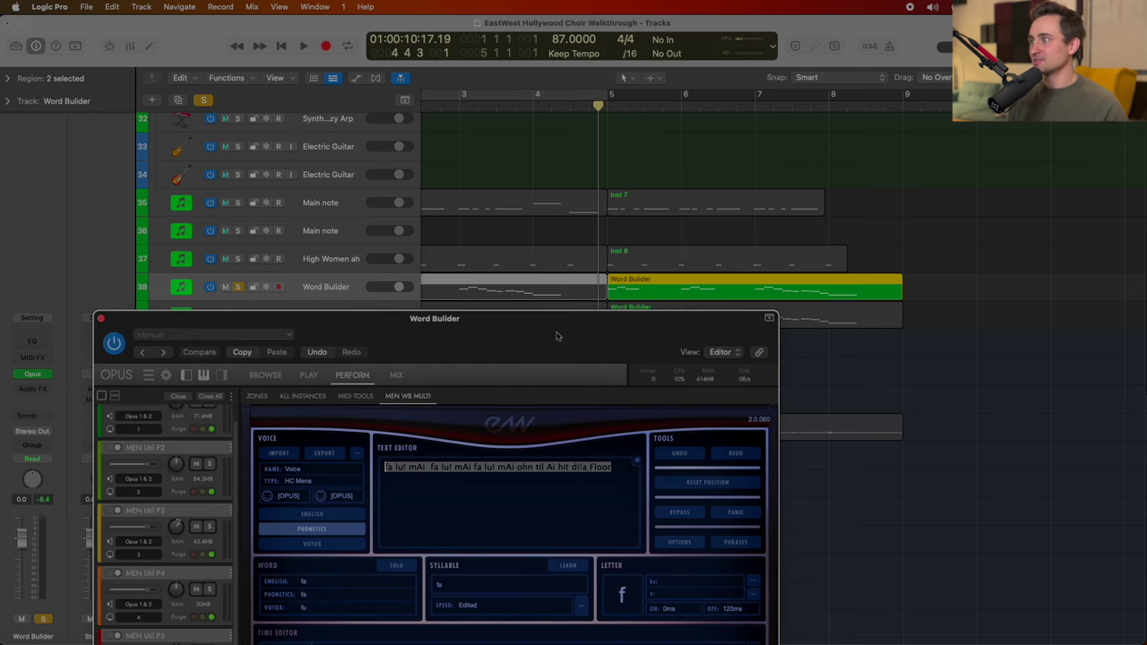
click(601, 214)
Step: Play the Word Builder part to hear the phonetic lyric, stop, then lower the window to reveal the tracks
key(space)
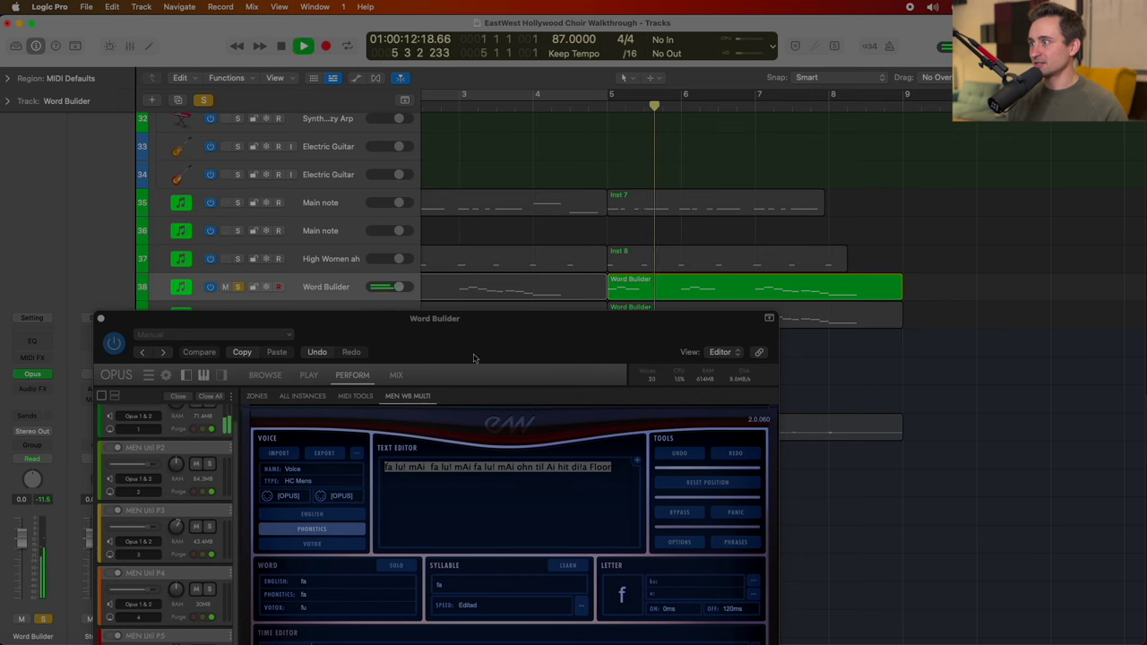
drag(590, 337, 590, 173)
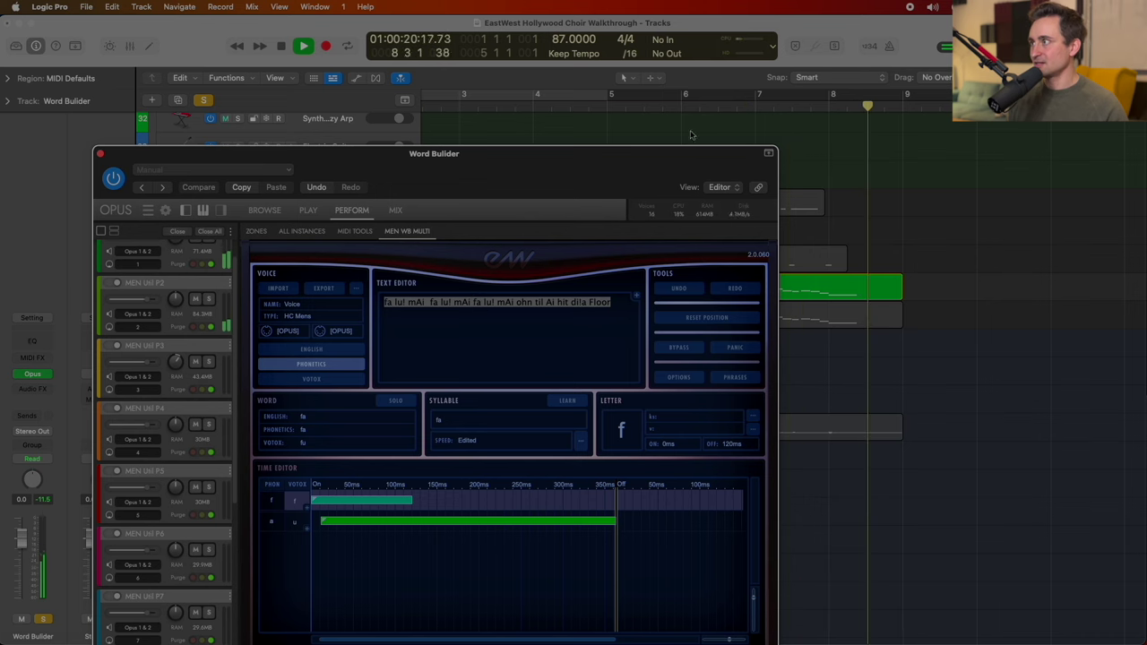
key(space)
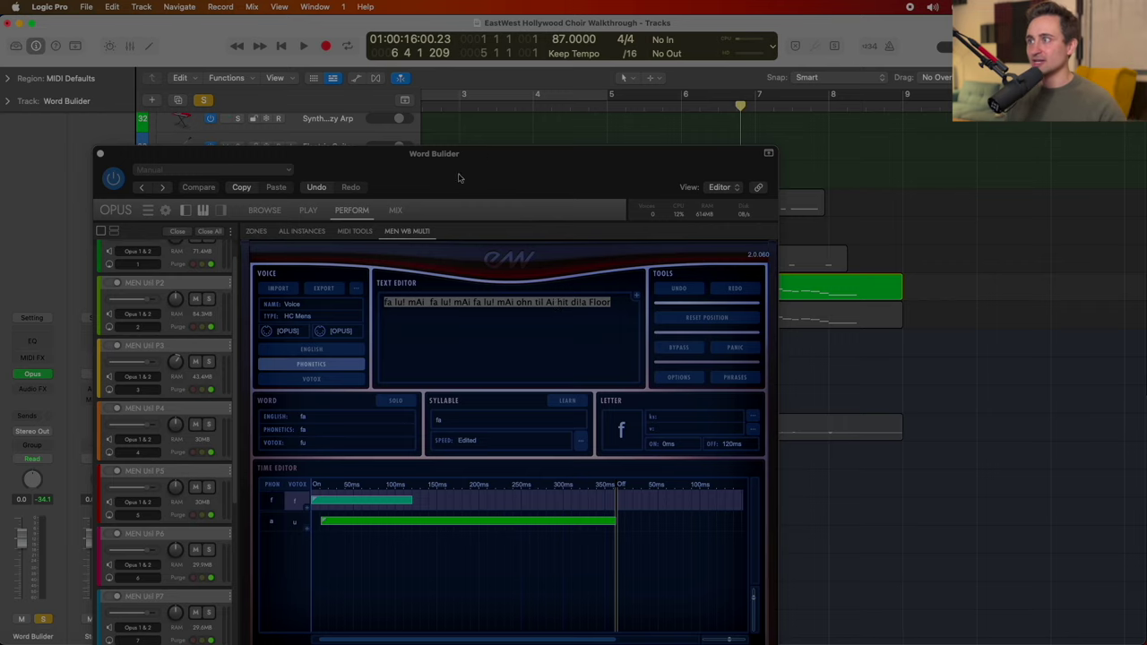
drag(461, 163, 629, 450)
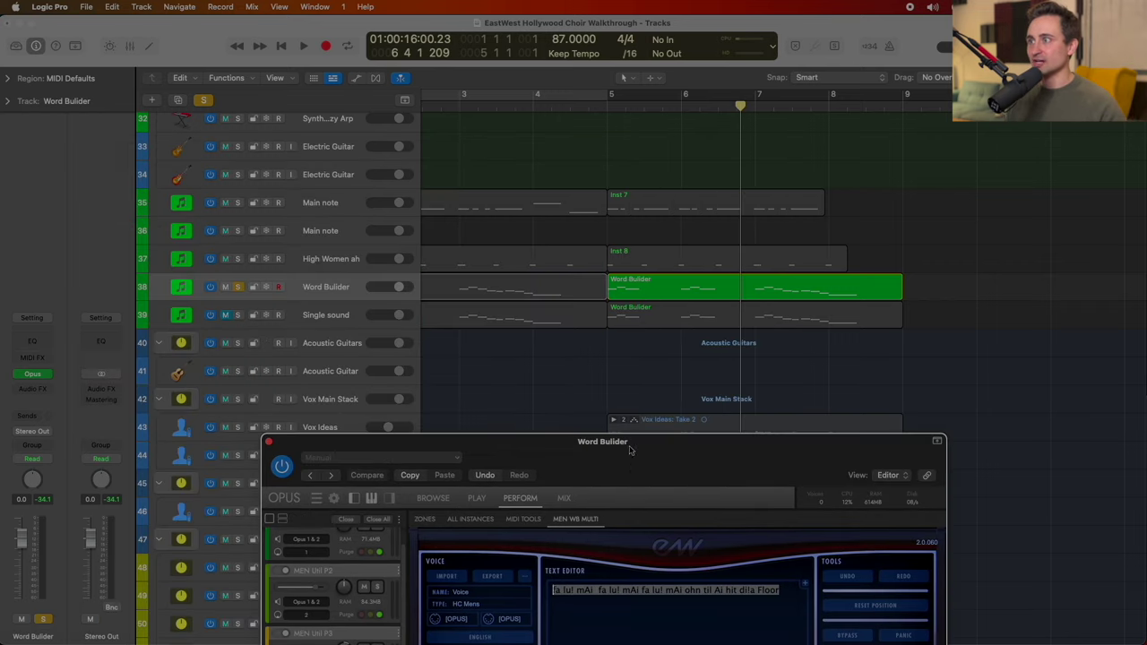
Step: Rename track 36 to 'Eee'
click(314, 203)
double_click(313, 203)
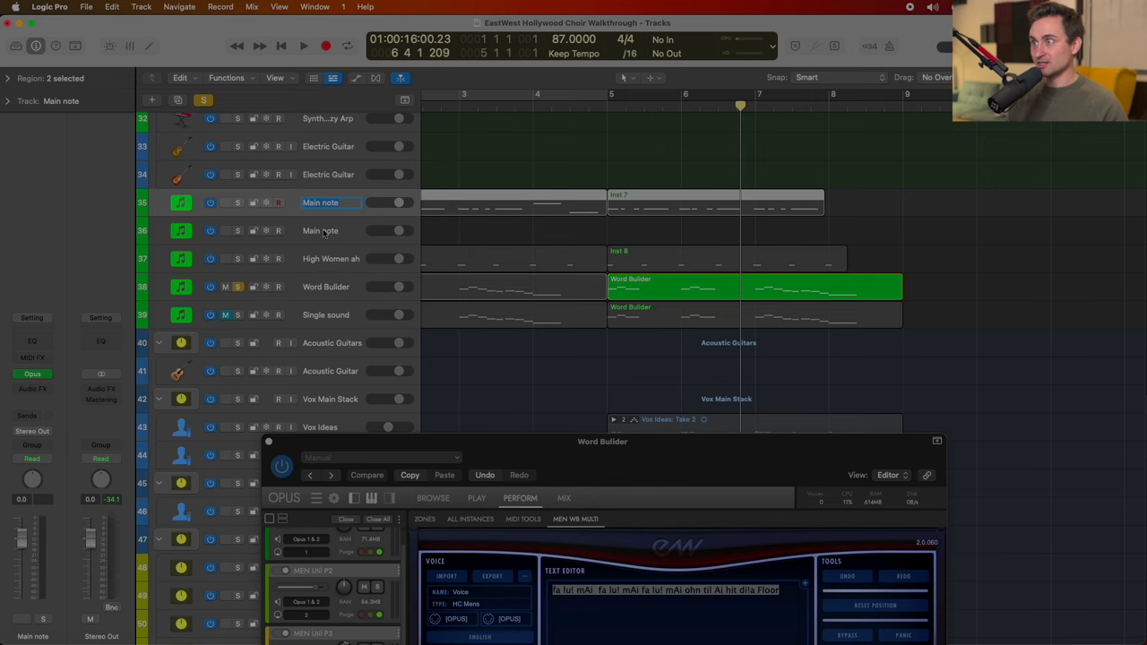
double_click(323, 231)
text(Eee)
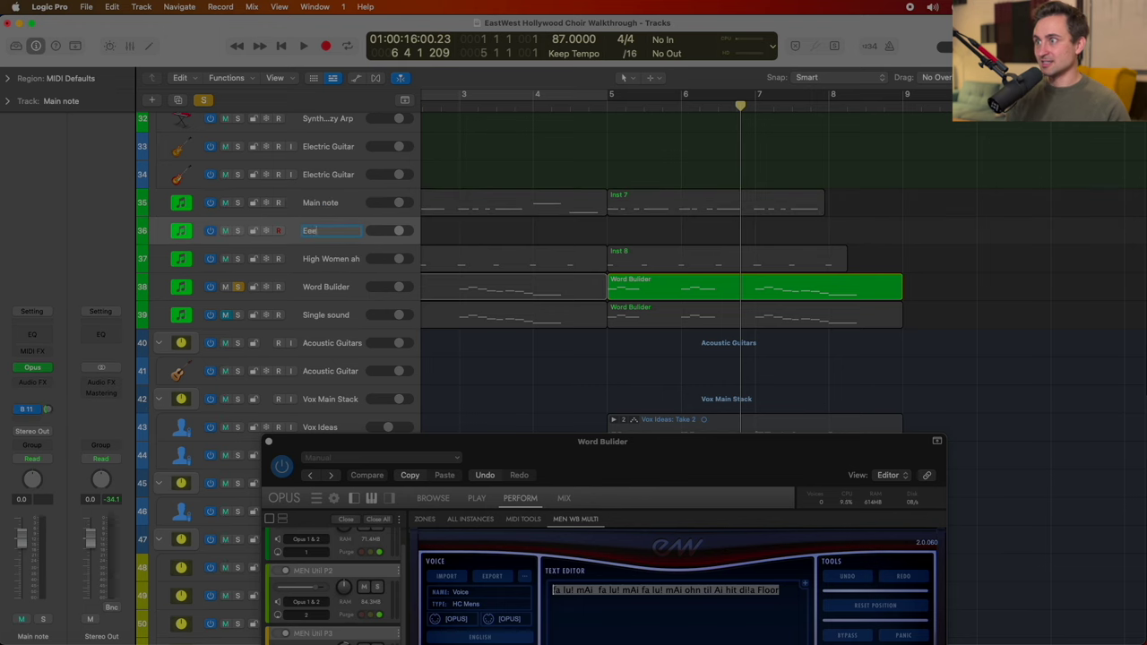
key(Return)
Step: Duplicate the Eee track and load WOMEN eh Stac into its Hollywood Choirs Opus instrument
key(super+d)
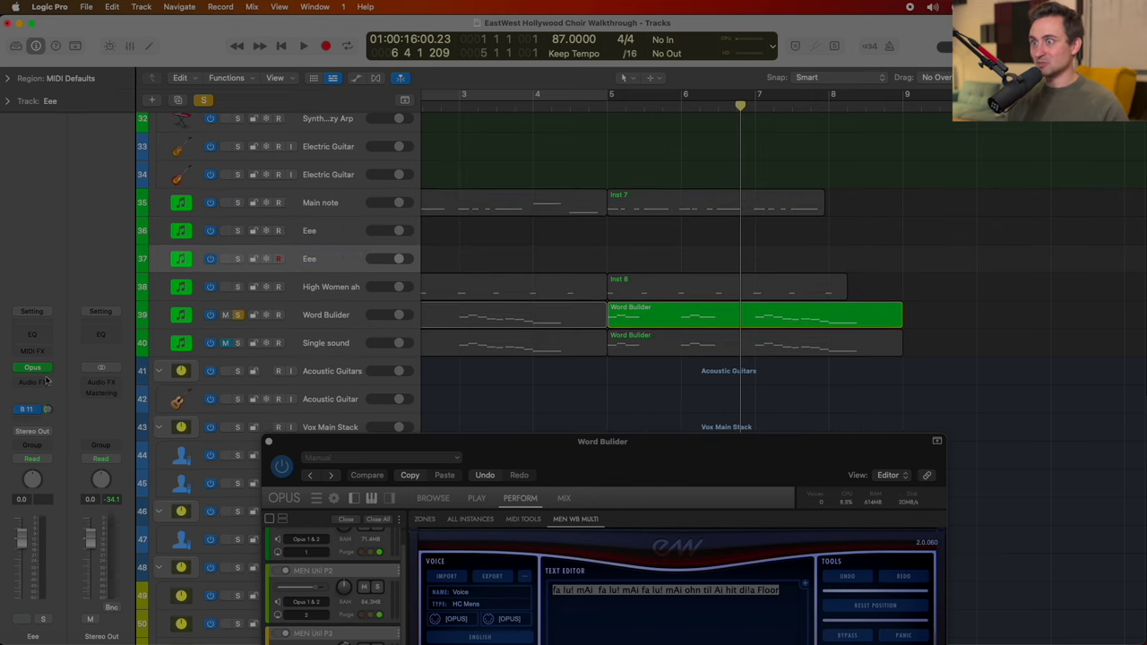
click(32, 367)
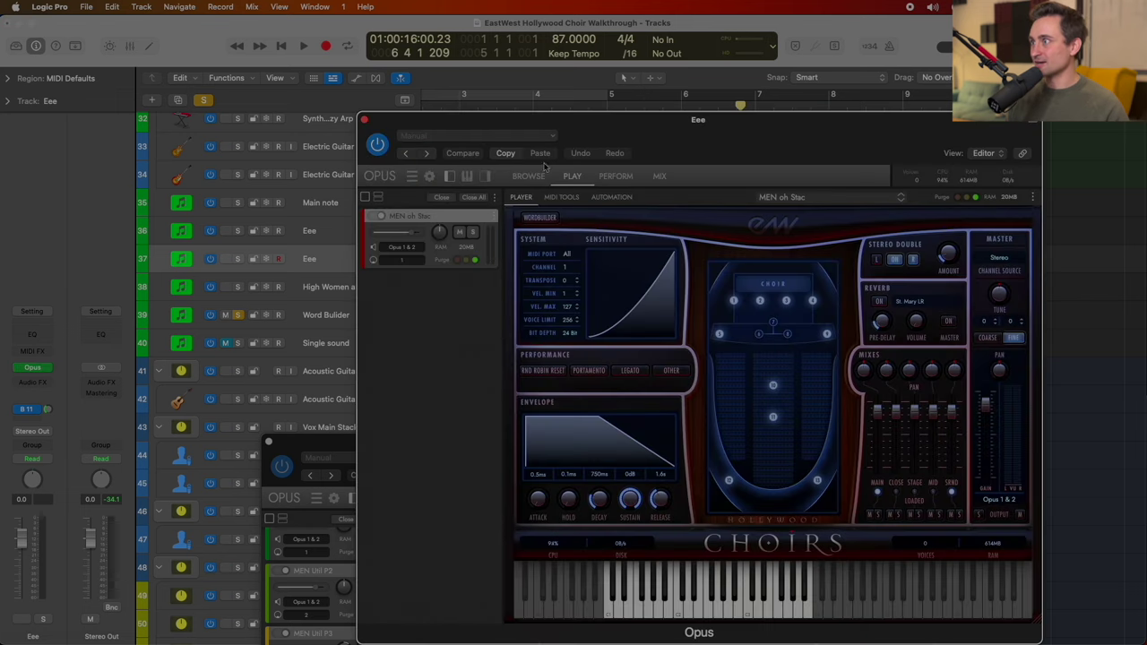
click(528, 175)
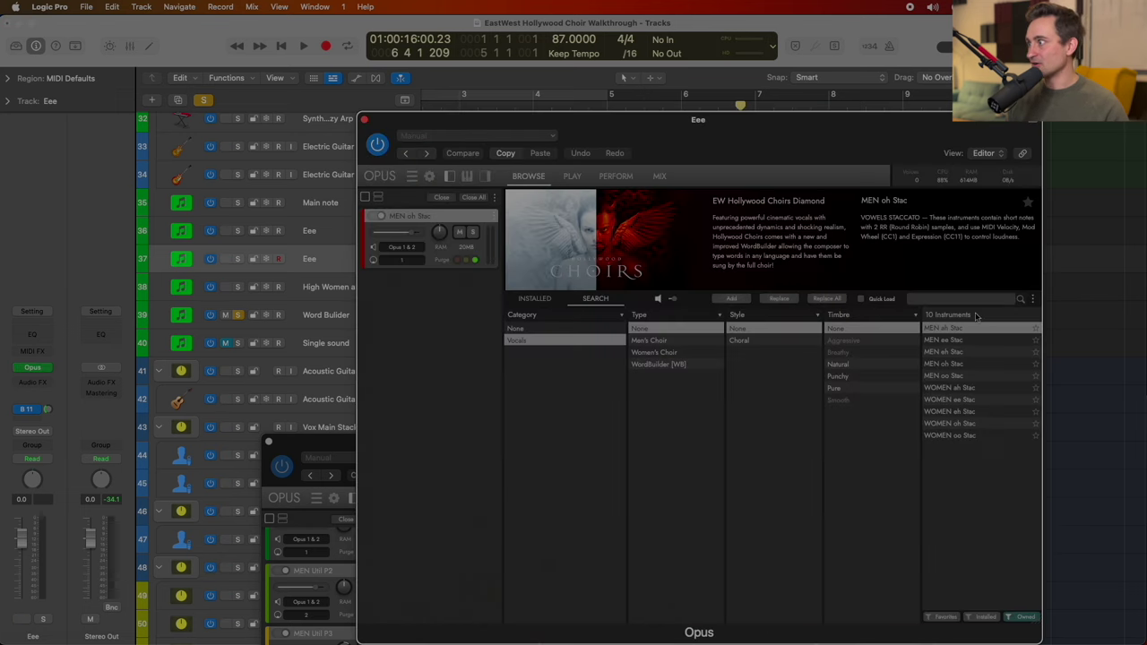
double_click(961, 413)
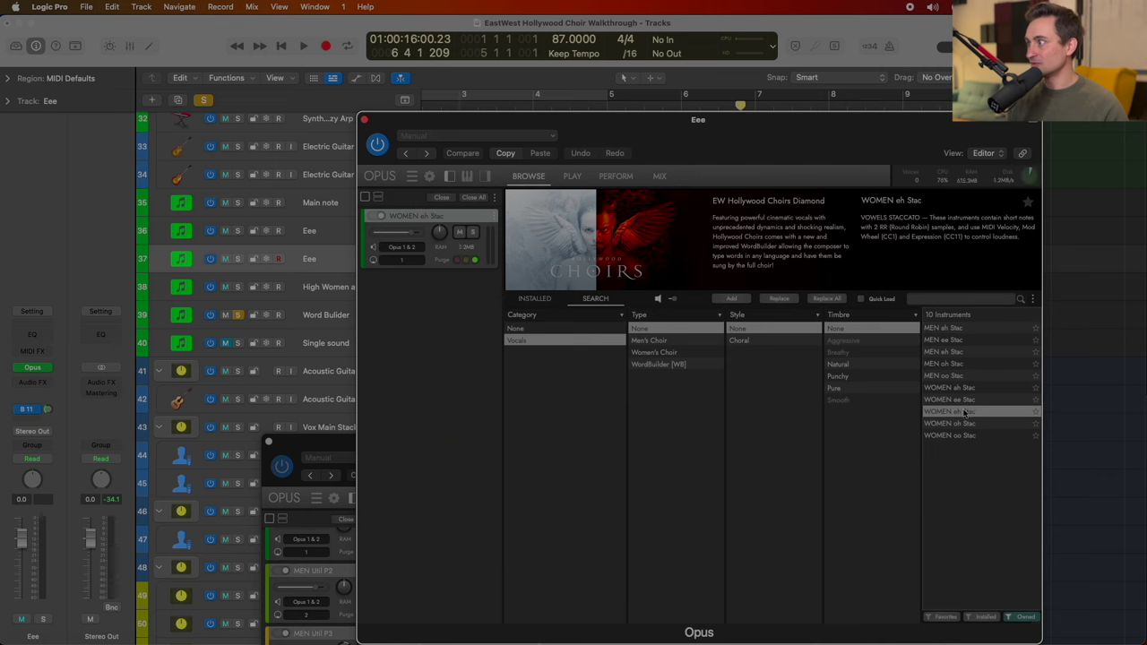
Step: Rename track 37 to 'Oooh track', then select the Word Bulider track
click(365, 120)
double_click(309, 258)
text(O)
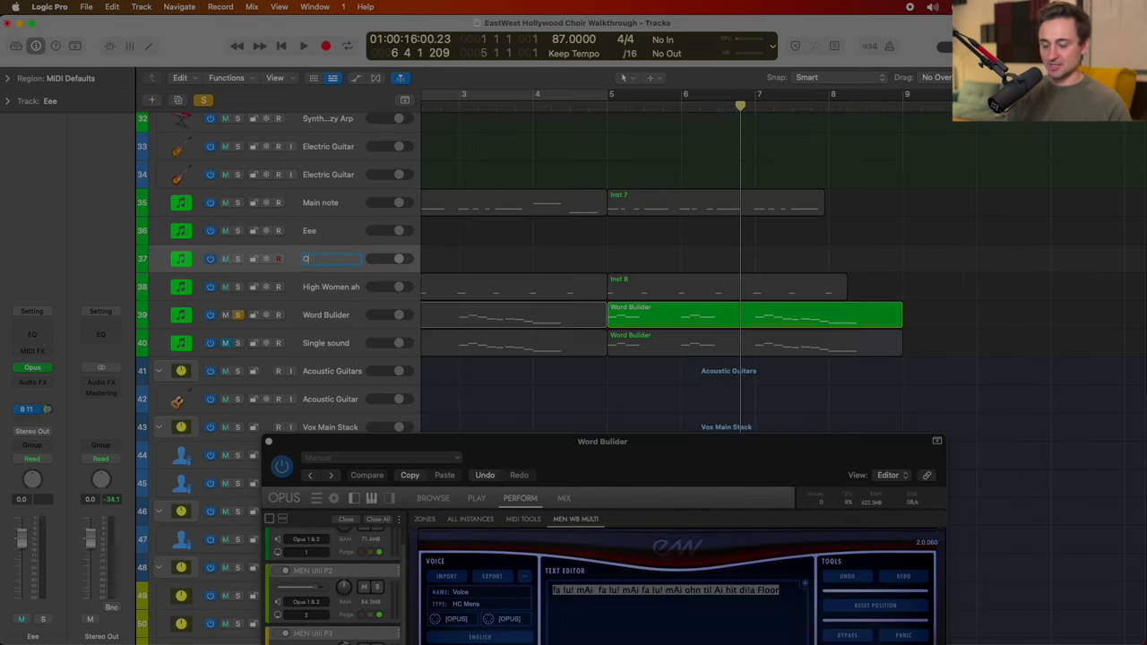
text(ooh track)
key(Return)
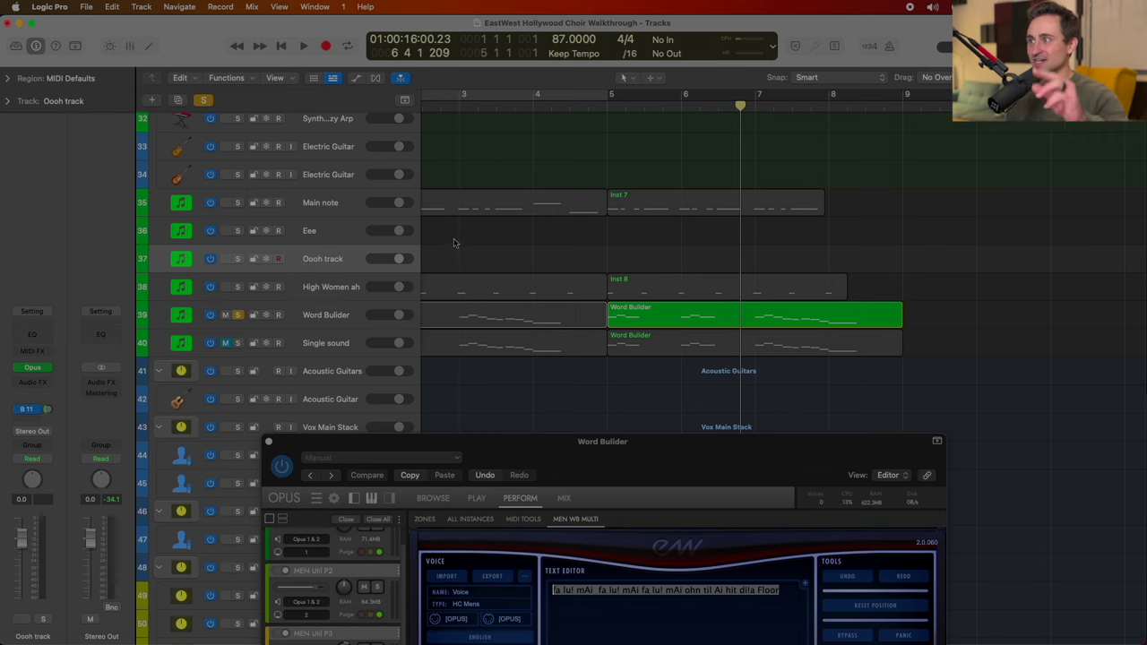
scroll(456, 244, down, 3)
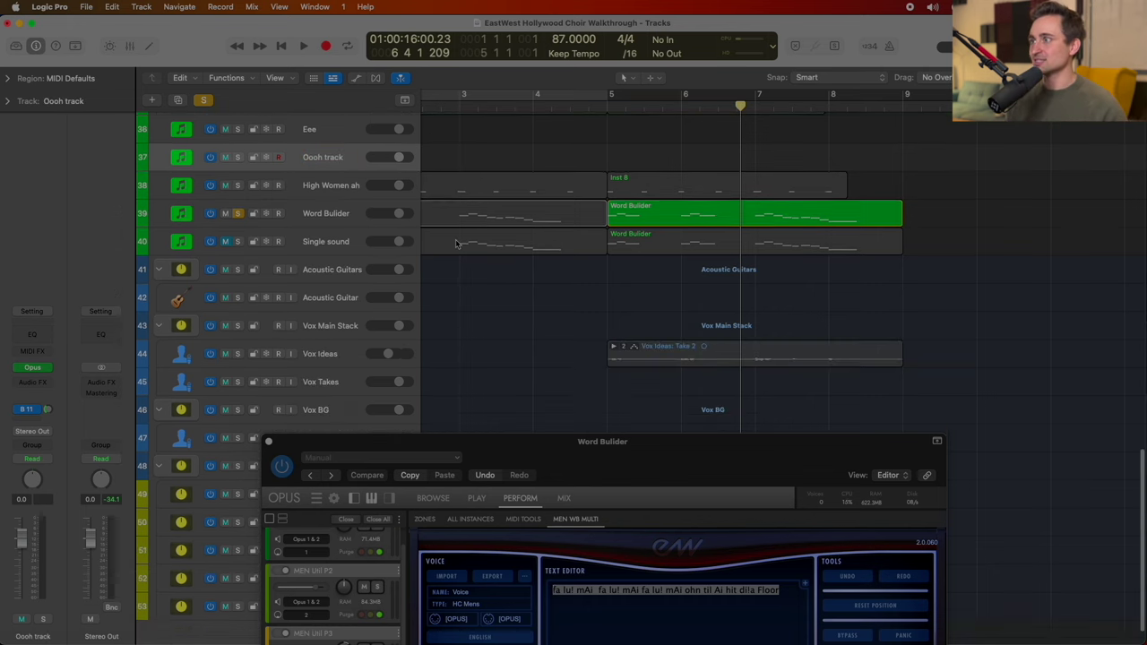
scroll(455, 243, up, 2)
scroll(455, 243, up, 1)
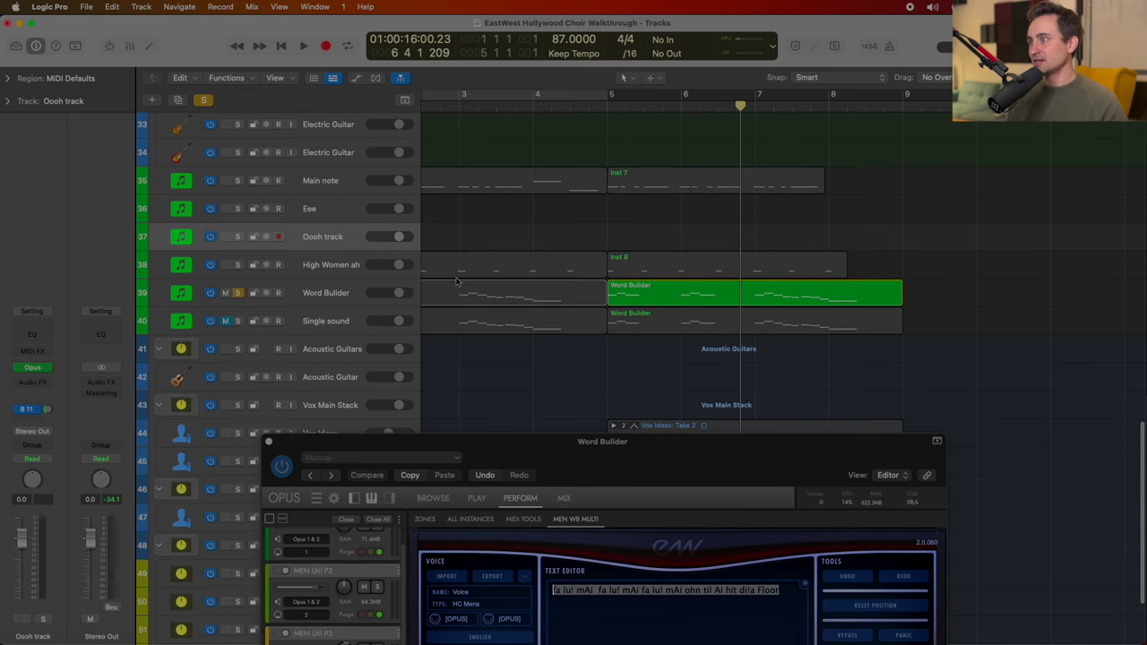
click(349, 293)
scroll(555, 328, up, 1)
scroll(555, 328, down, 3)
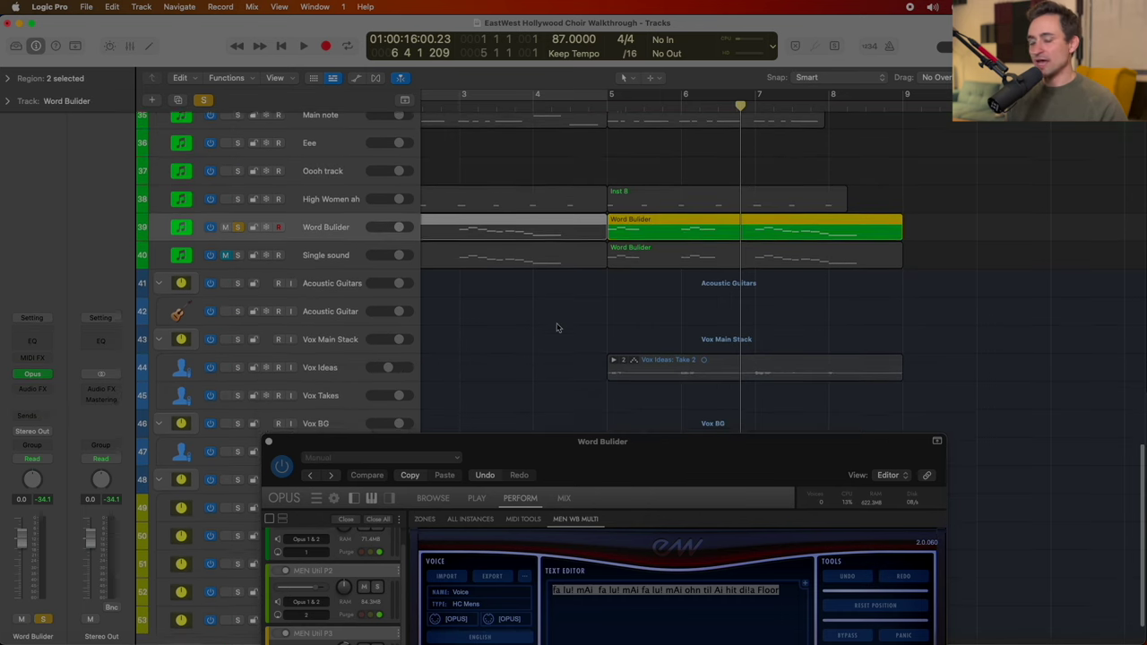
Step: Position the Word Builder editor over the tracks and select the whole lyric line
drag(569, 465, 527, 117)
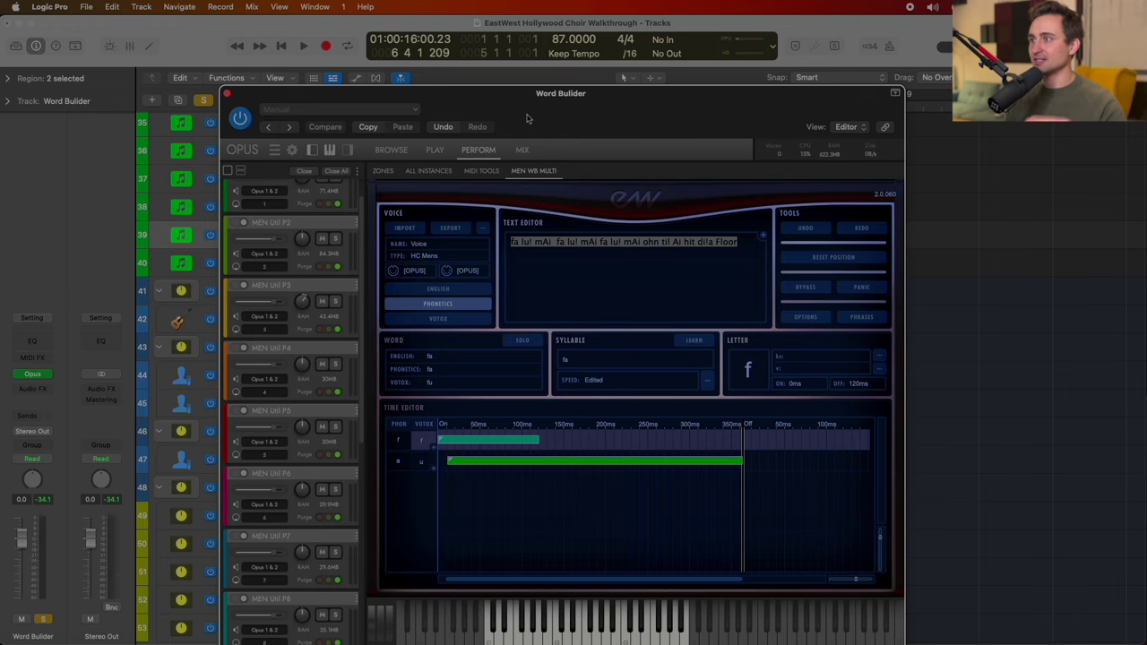
drag(527, 117, 520, 313)
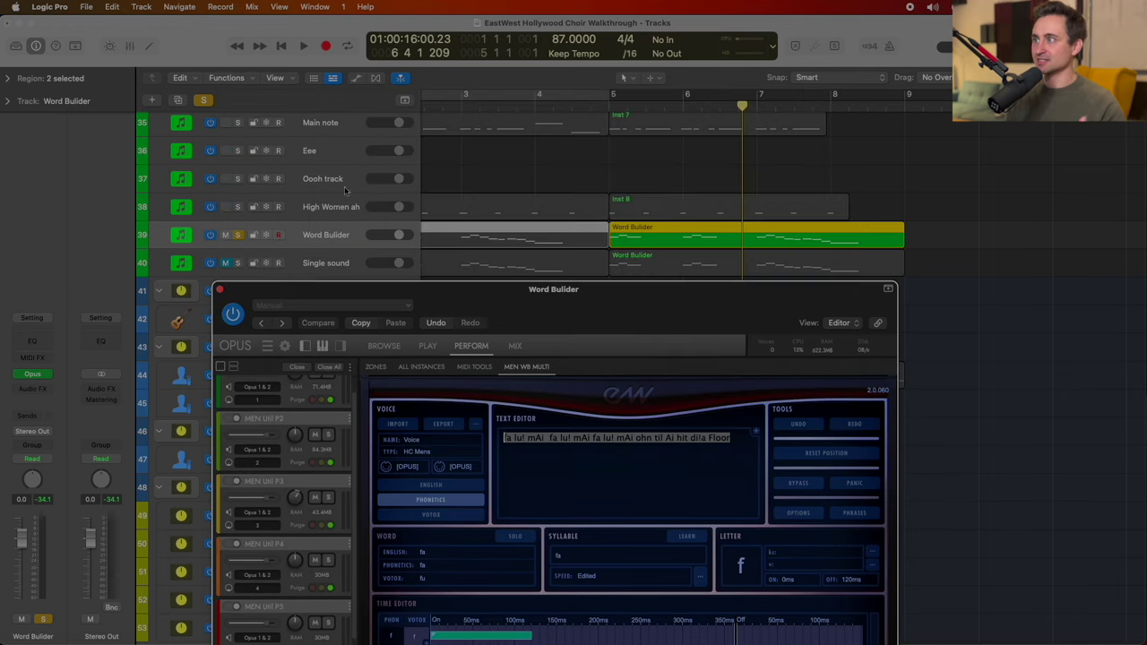
click(321, 160)
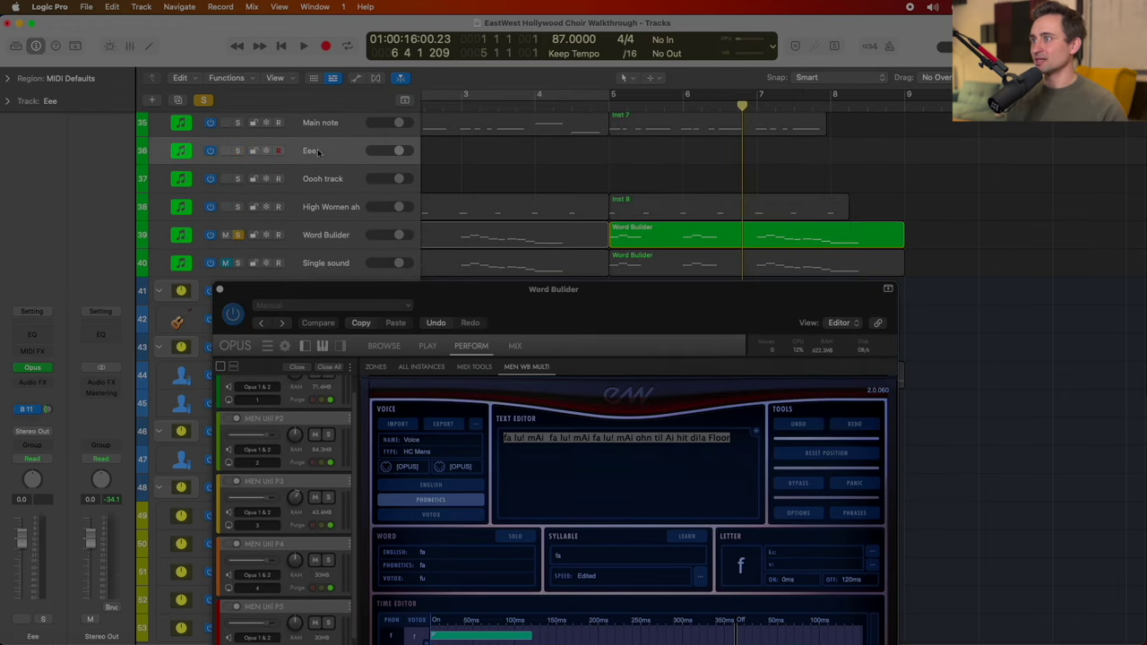
drag(484, 301, 461, 141)
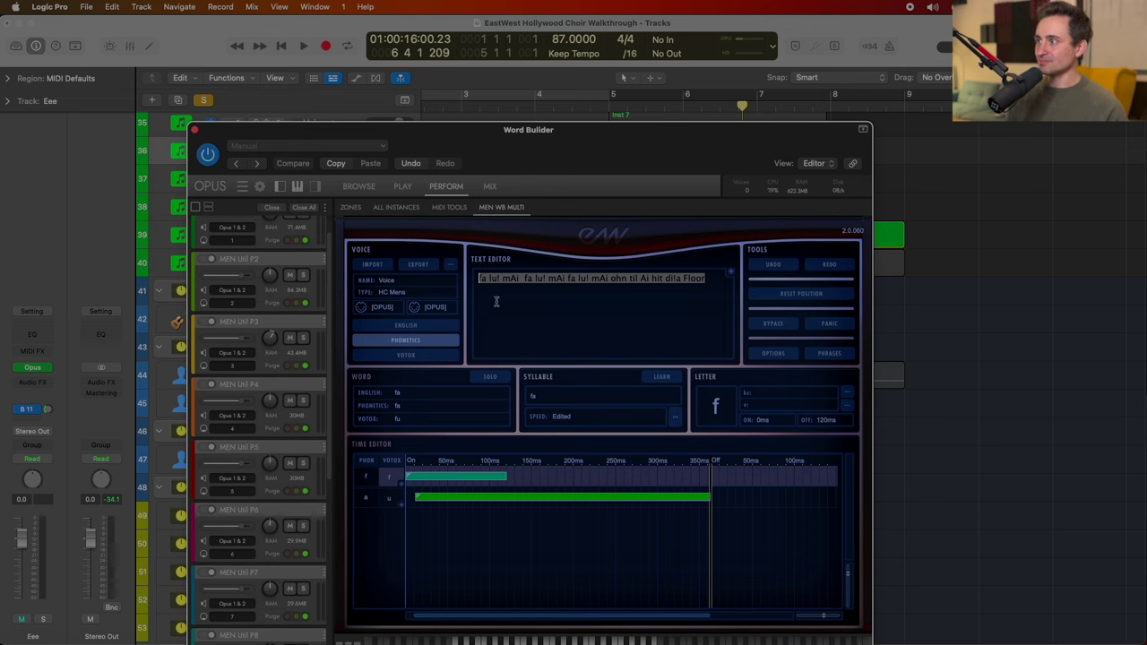
click(495, 304)
drag(480, 273, 707, 277)
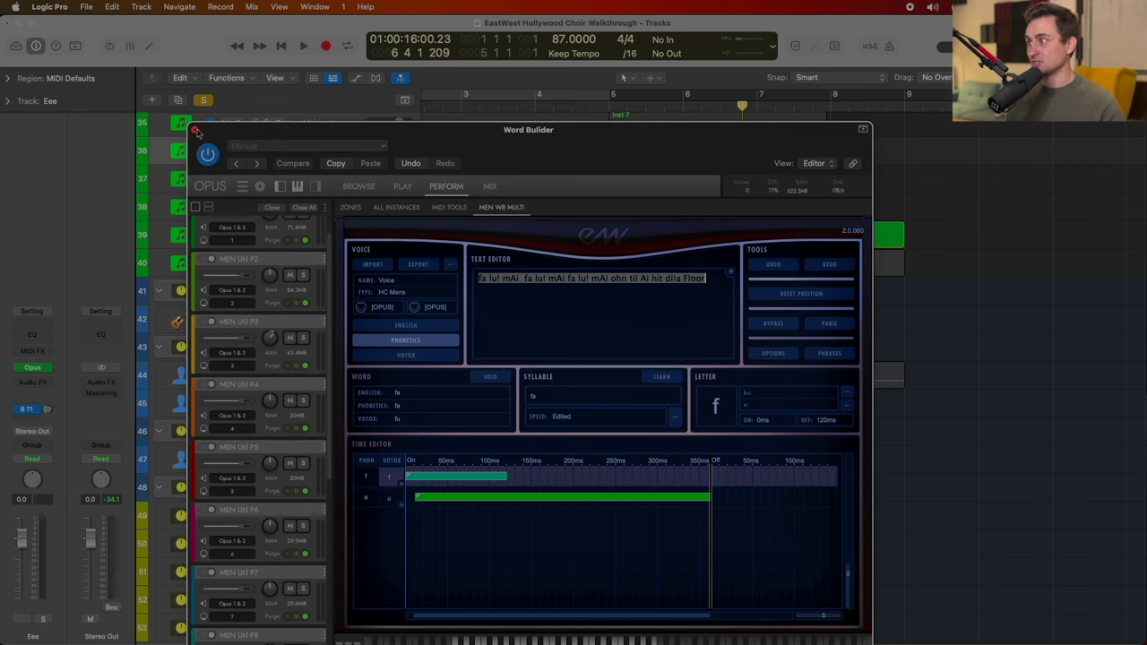
Step: Make the u vowel of the first 'fa' word start earlier
click(479, 280)
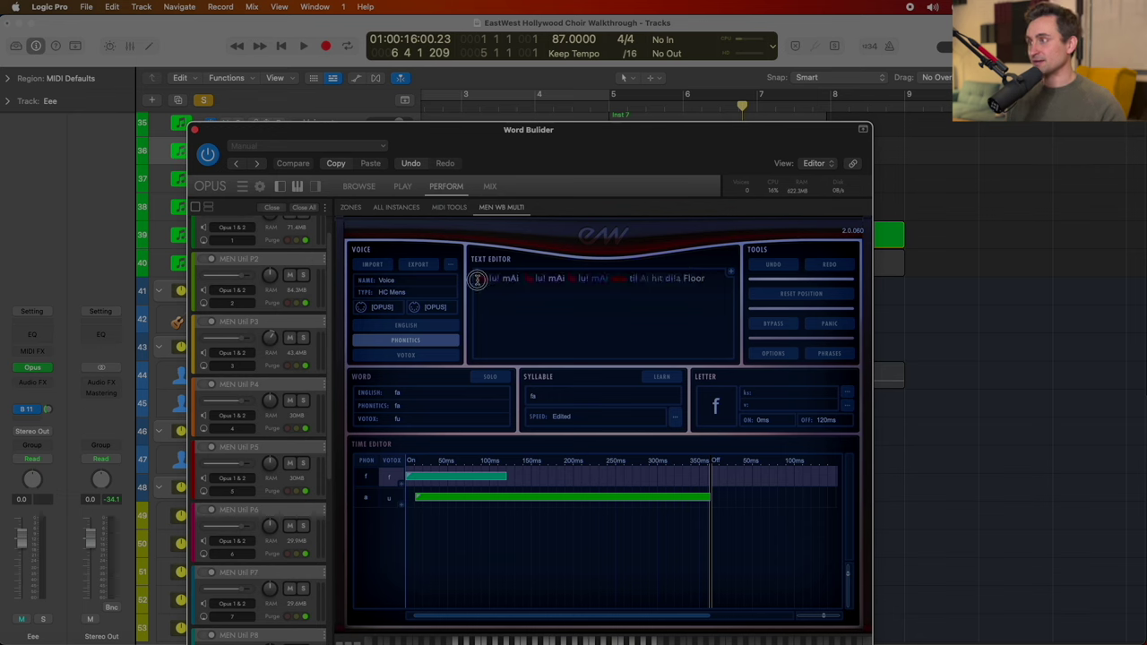
click(500, 279)
click(485, 279)
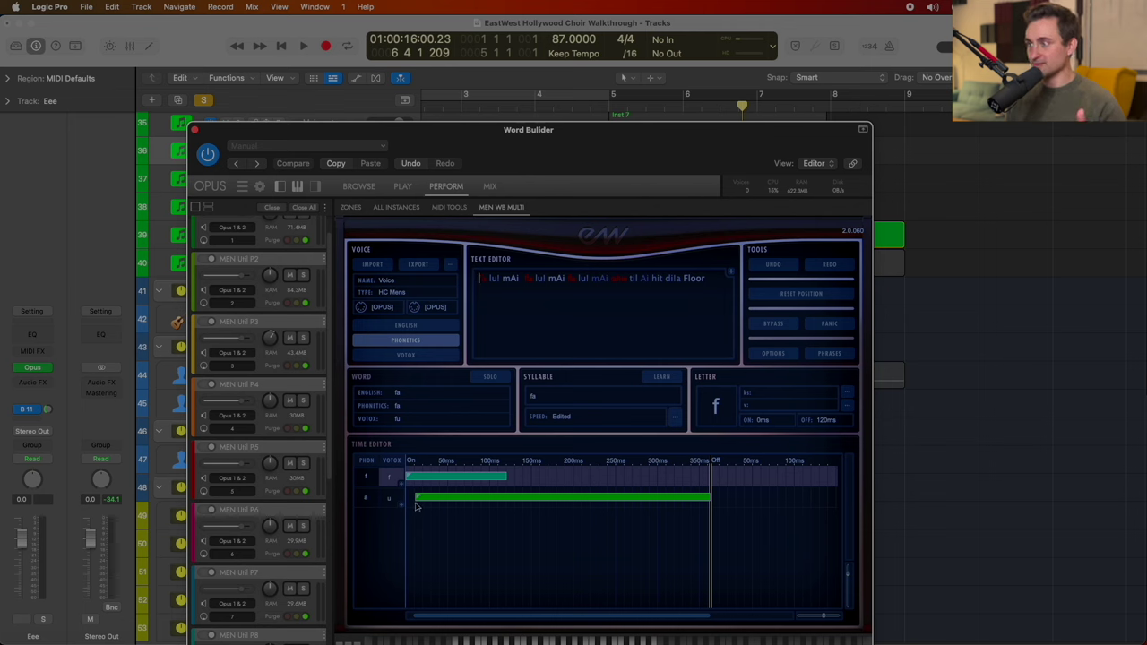
click(507, 278)
click(478, 278)
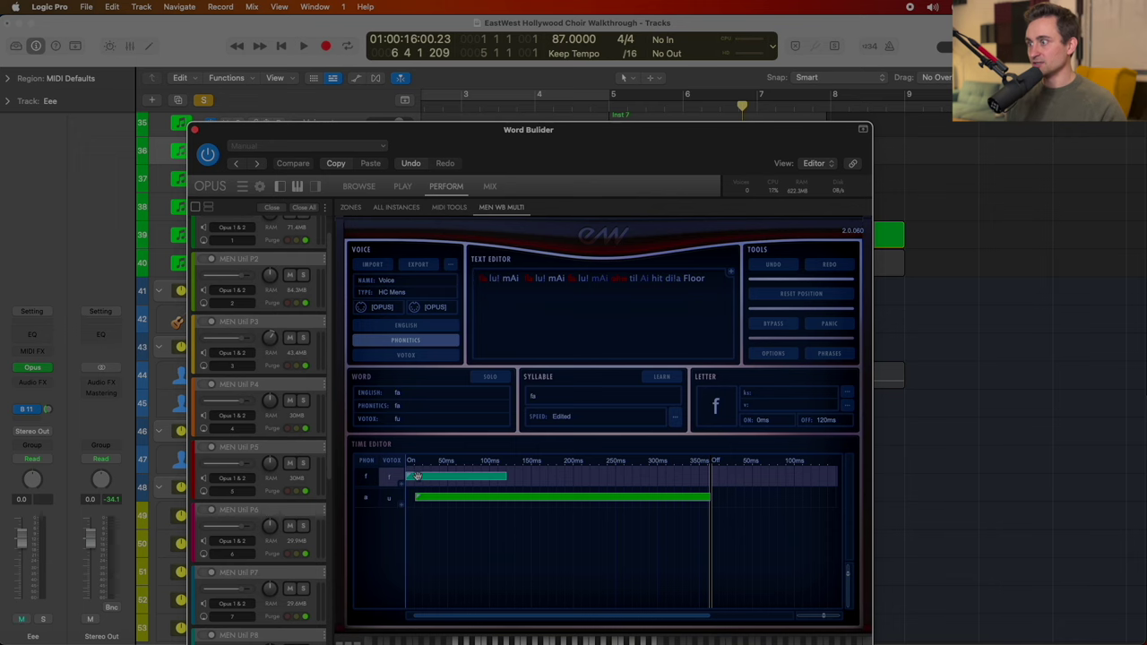
click(424, 499)
click(426, 500)
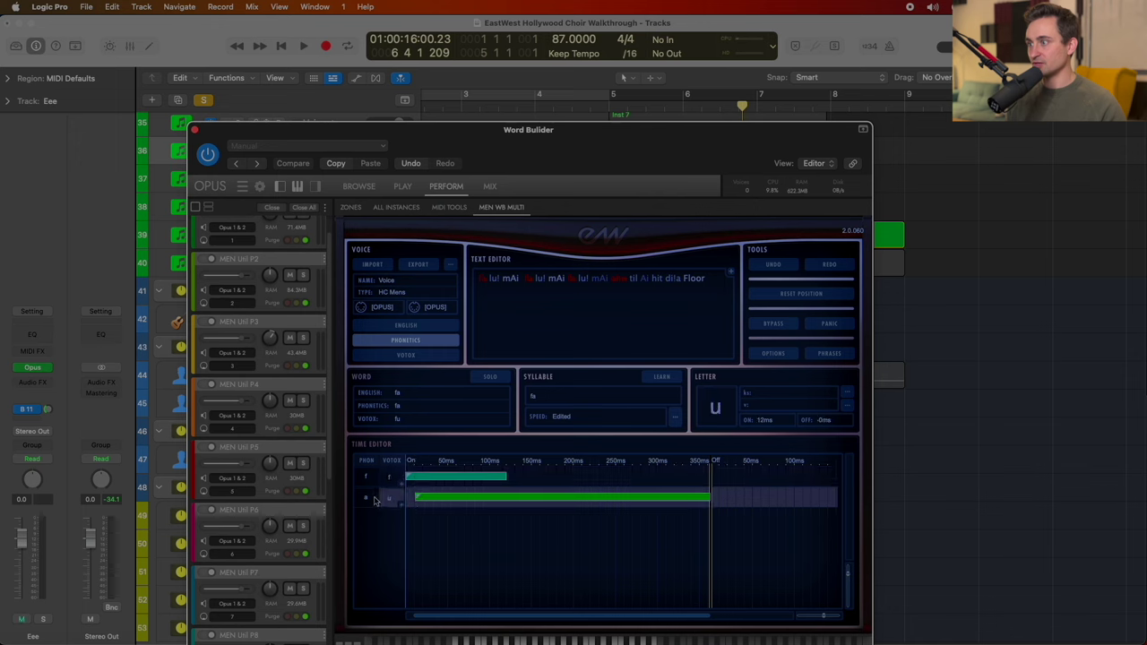
mouse_move(412, 502)
mouse_down()
mouse_move(397, 498)
mouse_move(489, 499)
mouse_move(379, 501)
mouse_move(511, 498)
mouse_move(408, 499)
mouse_up()
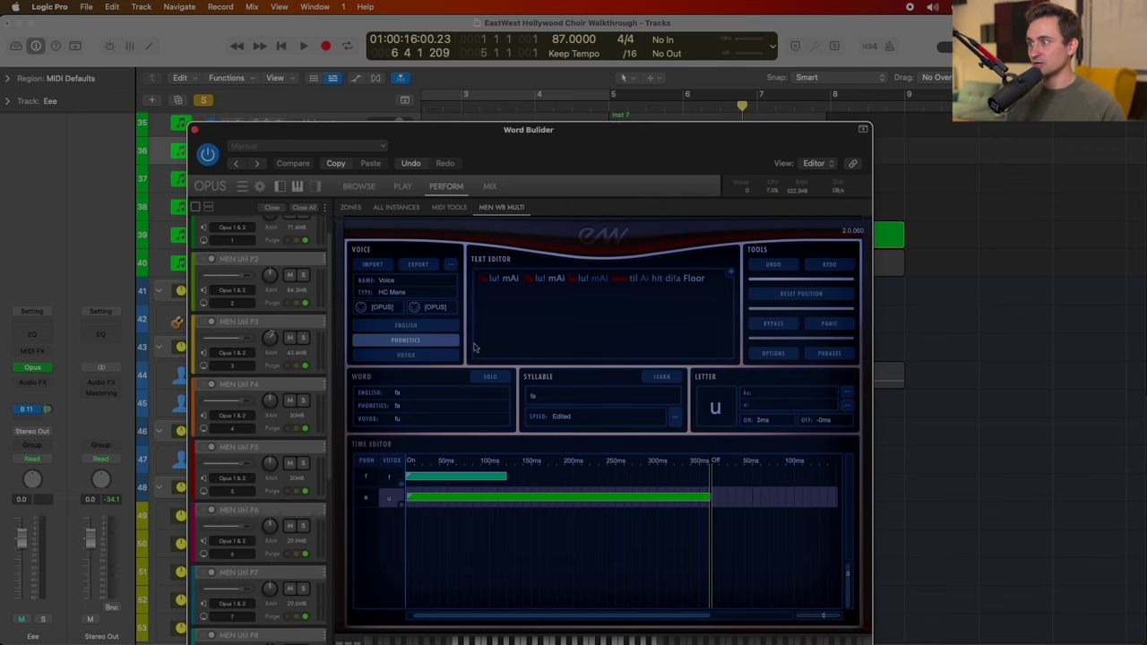
Step: Move the u and O vowel onsets earlier in the following 'fa' and 'lu!' words
click(492, 287)
click(409, 499)
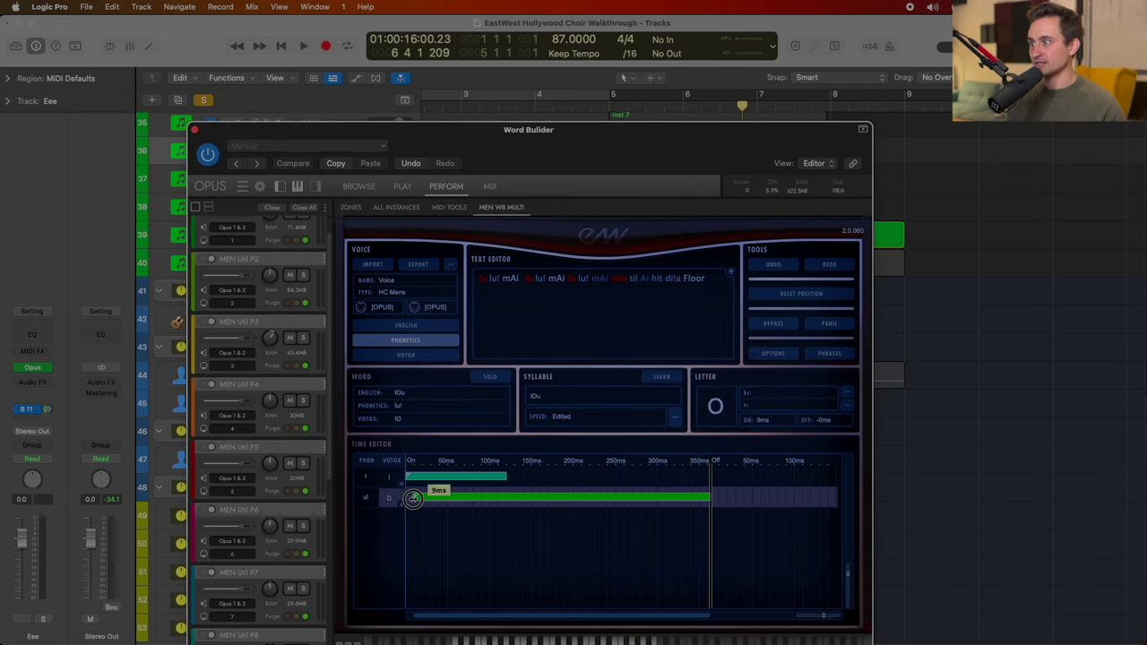
click(508, 279)
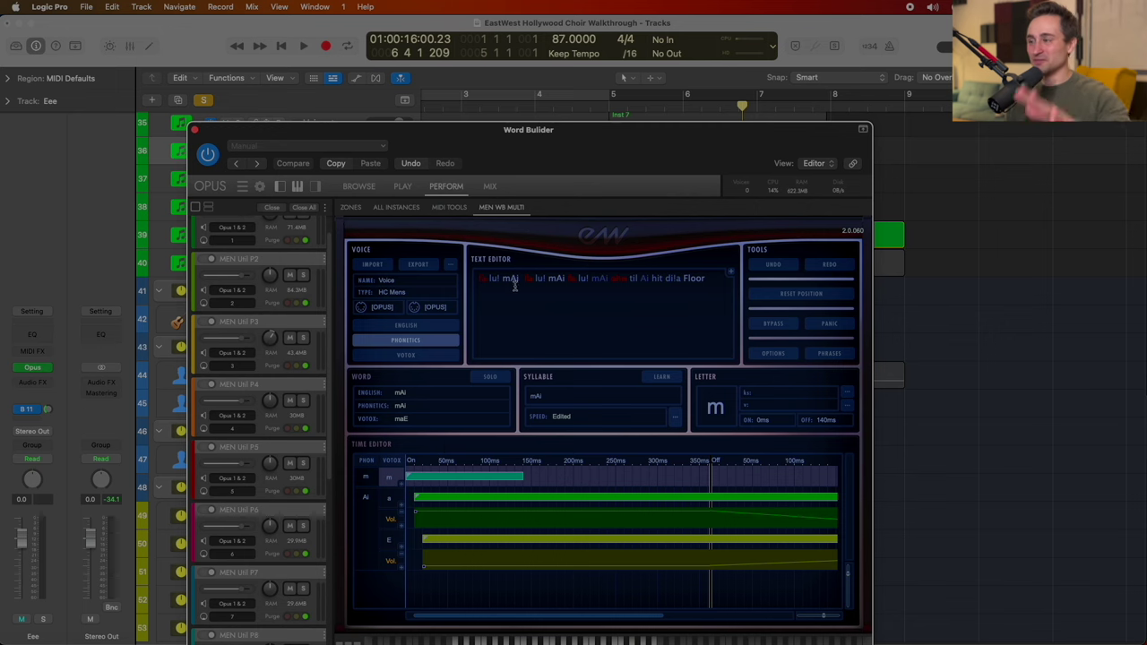
click(525, 279)
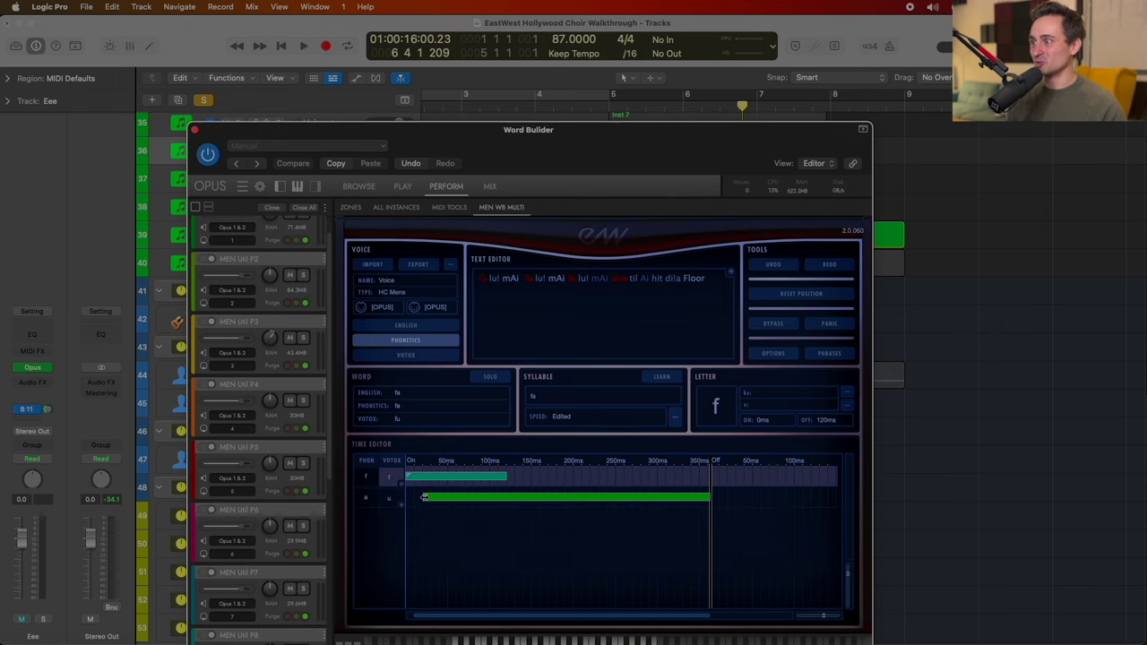
drag(425, 498, 411, 497)
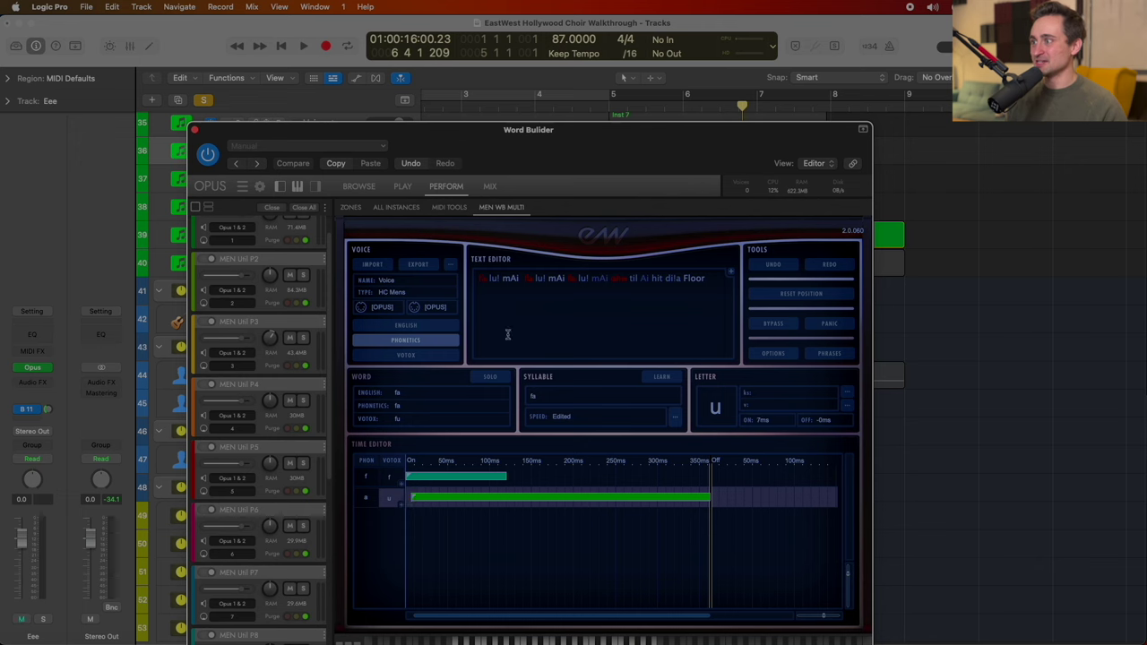
click(537, 279)
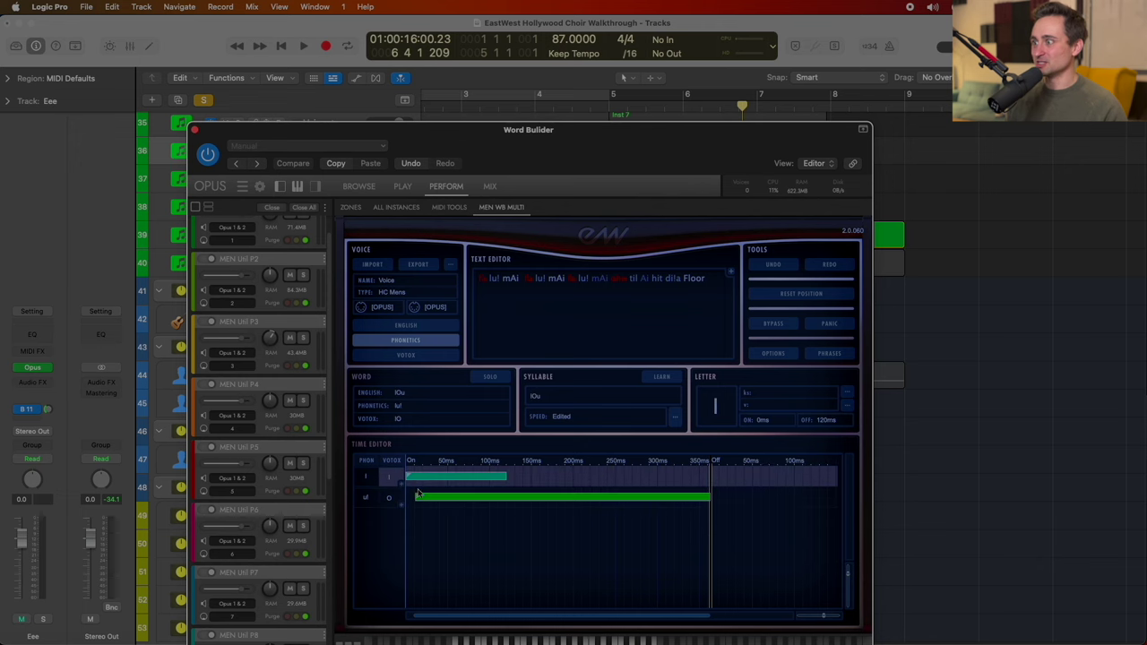
drag(416, 498, 408, 497)
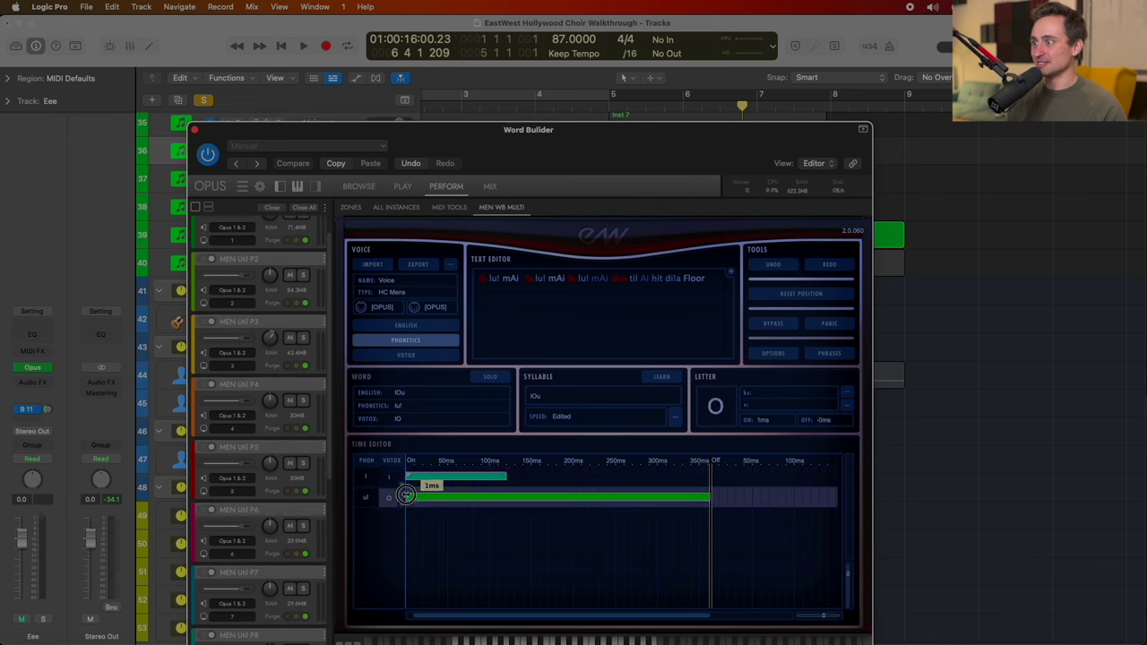
click(574, 279)
drag(454, 498, 399, 497)
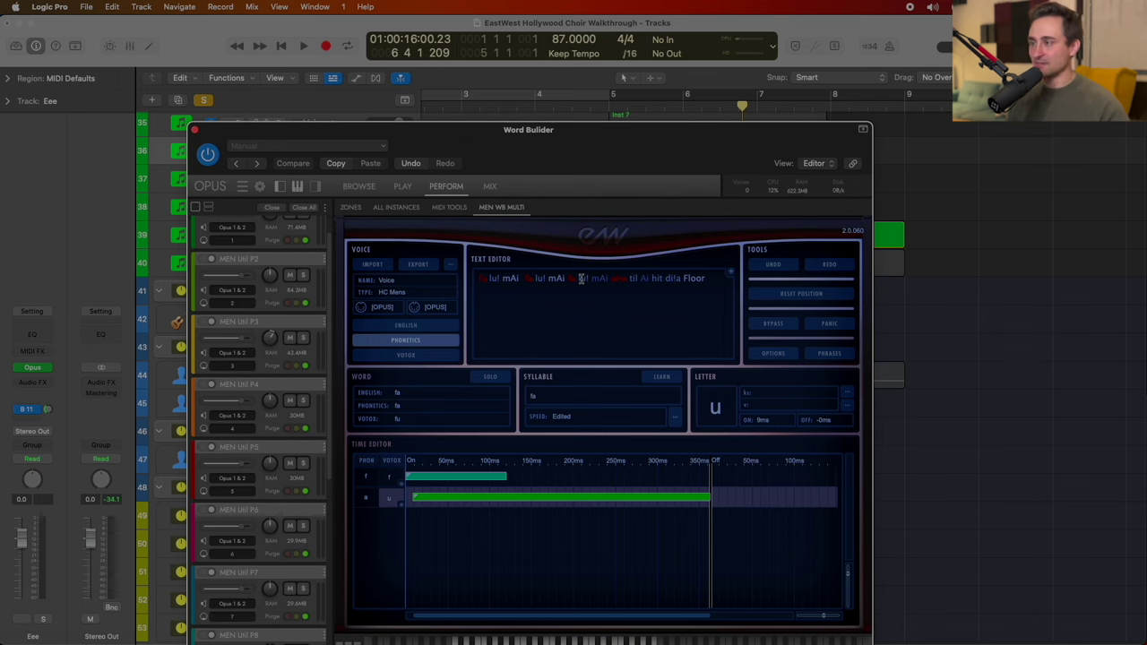
click(587, 278)
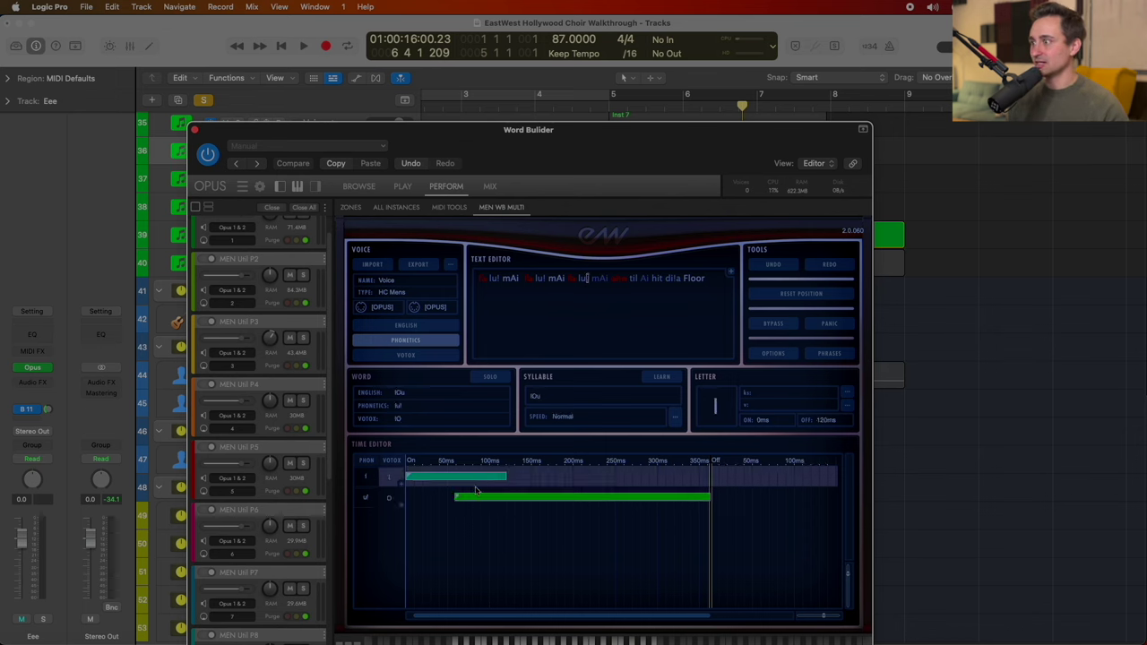
drag(456, 498, 399, 498)
Step: Shift the vowels of 'mAi' and 'til' earlier, check the h of 'hit', and close Word Builder
click(598, 278)
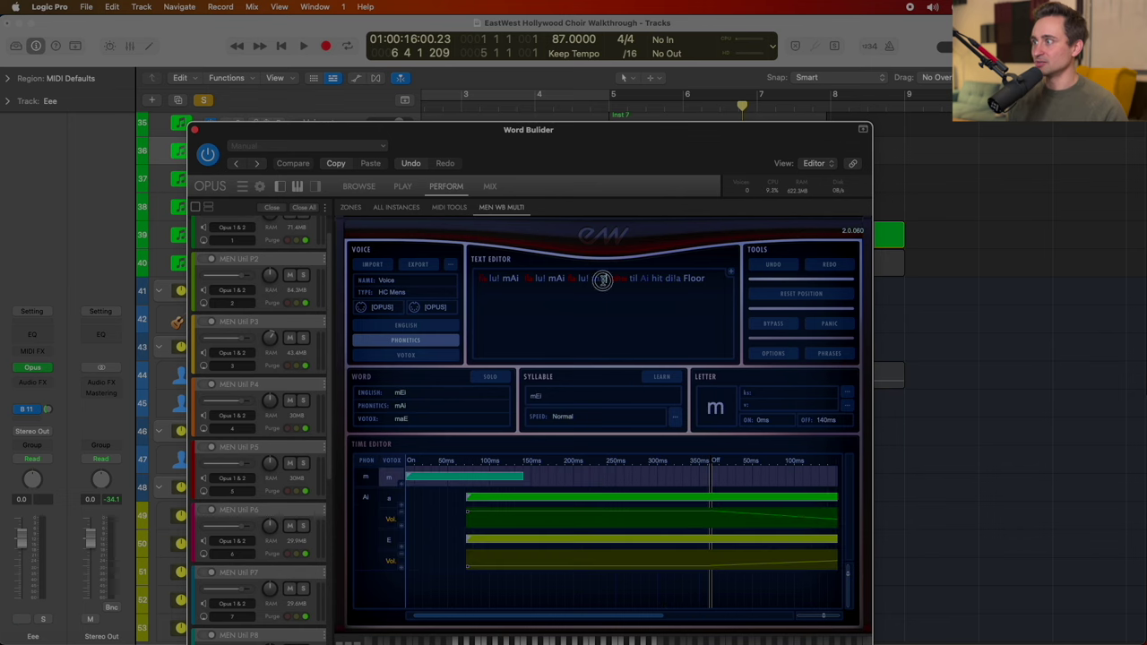
click(440, 496)
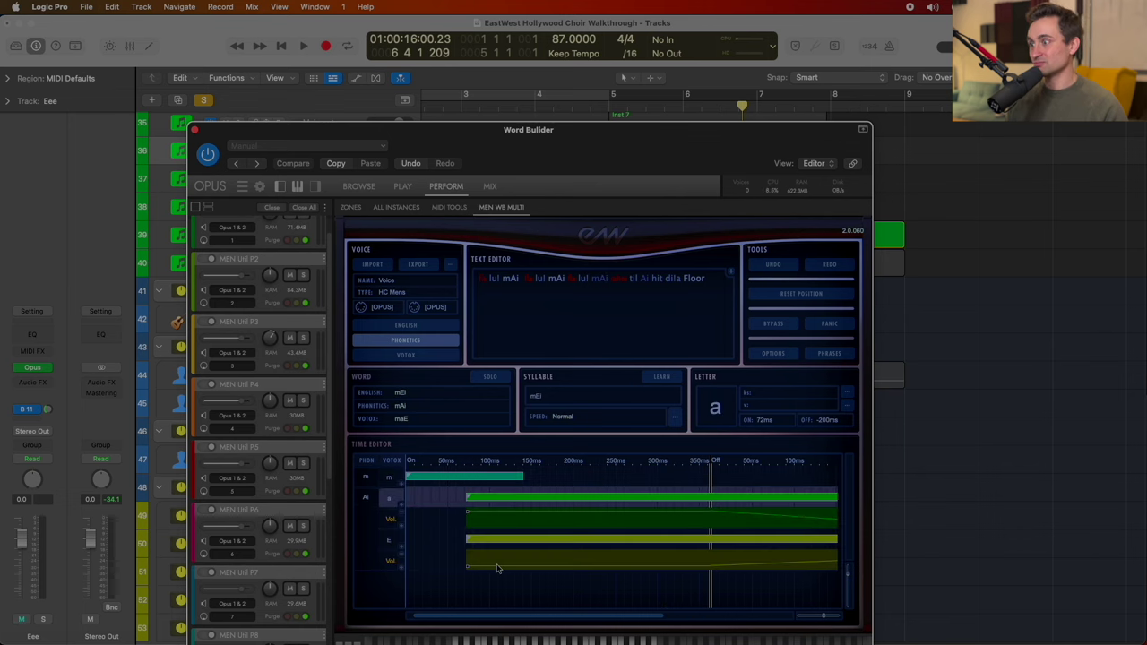
drag(466, 539, 411, 540)
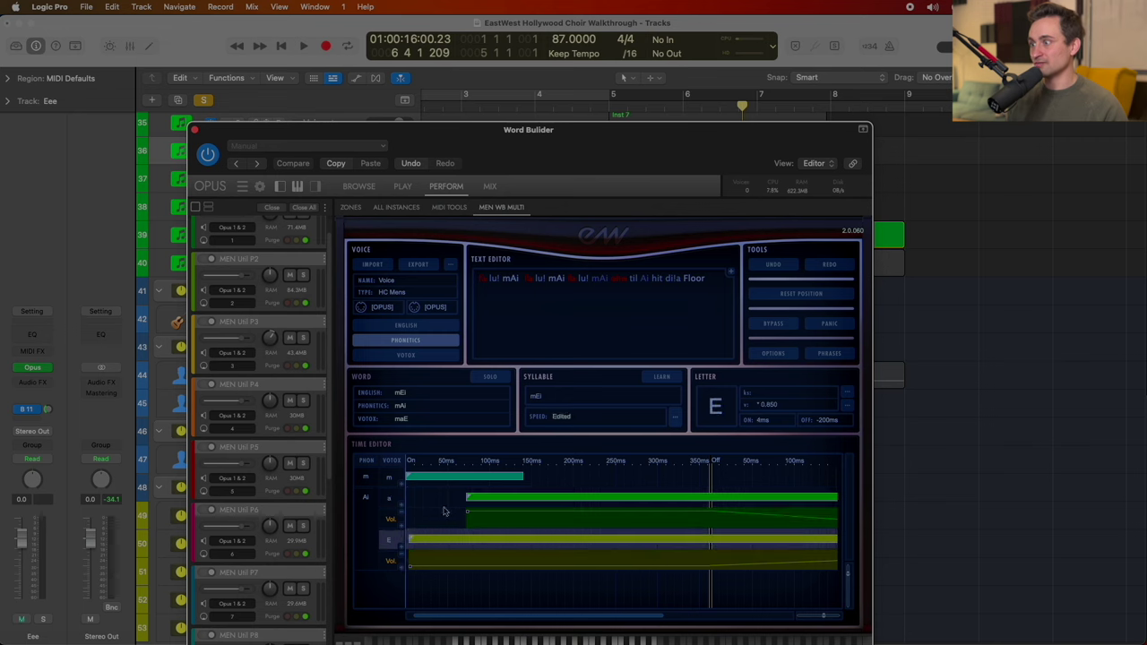
drag(466, 498, 408, 502)
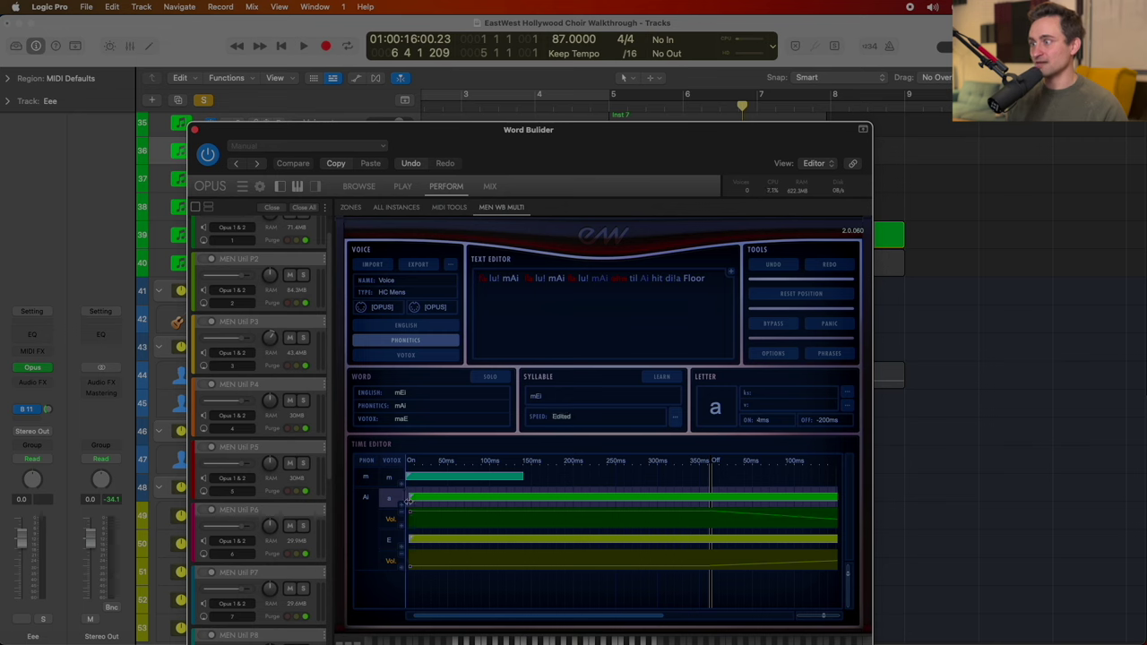
click(620, 277)
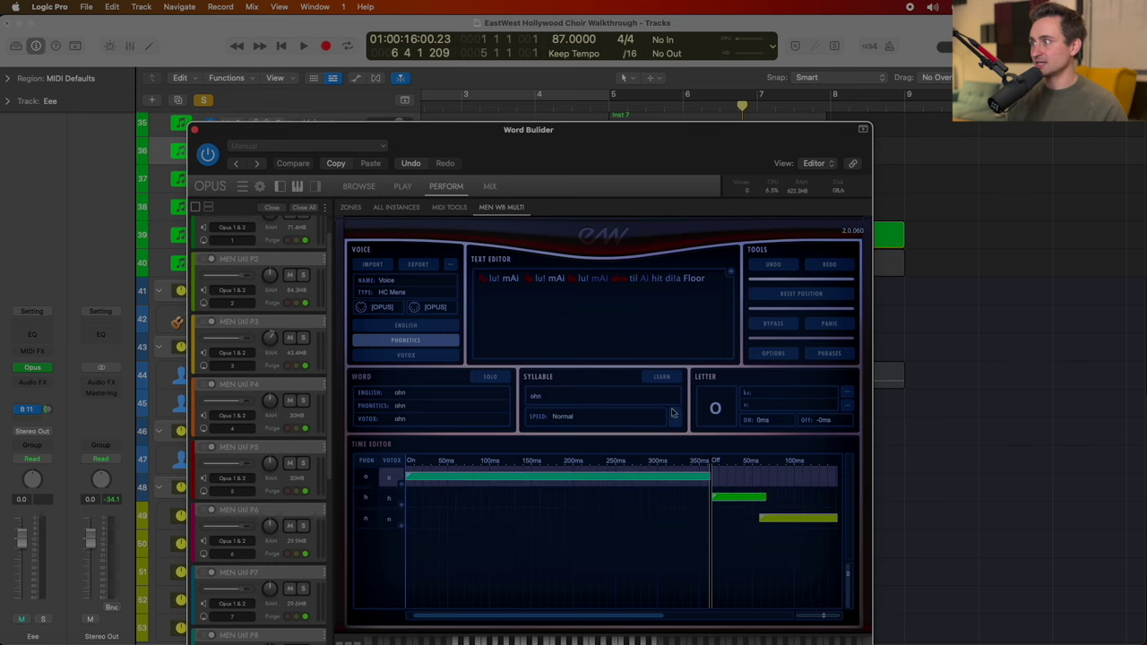
double_click(632, 281)
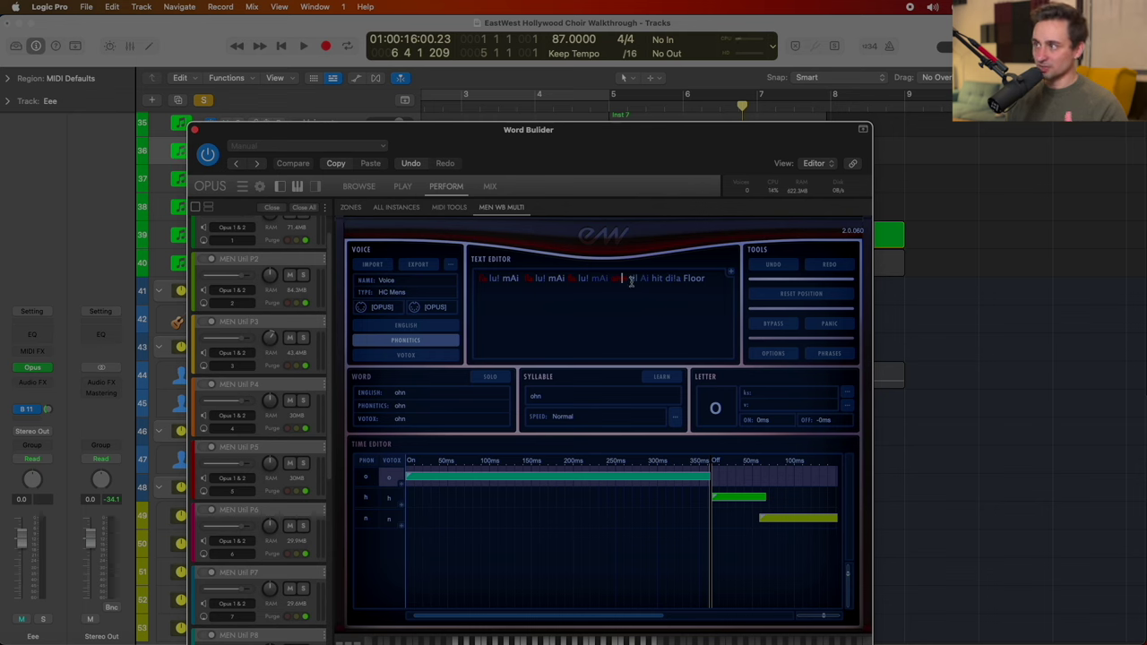
click(633, 280)
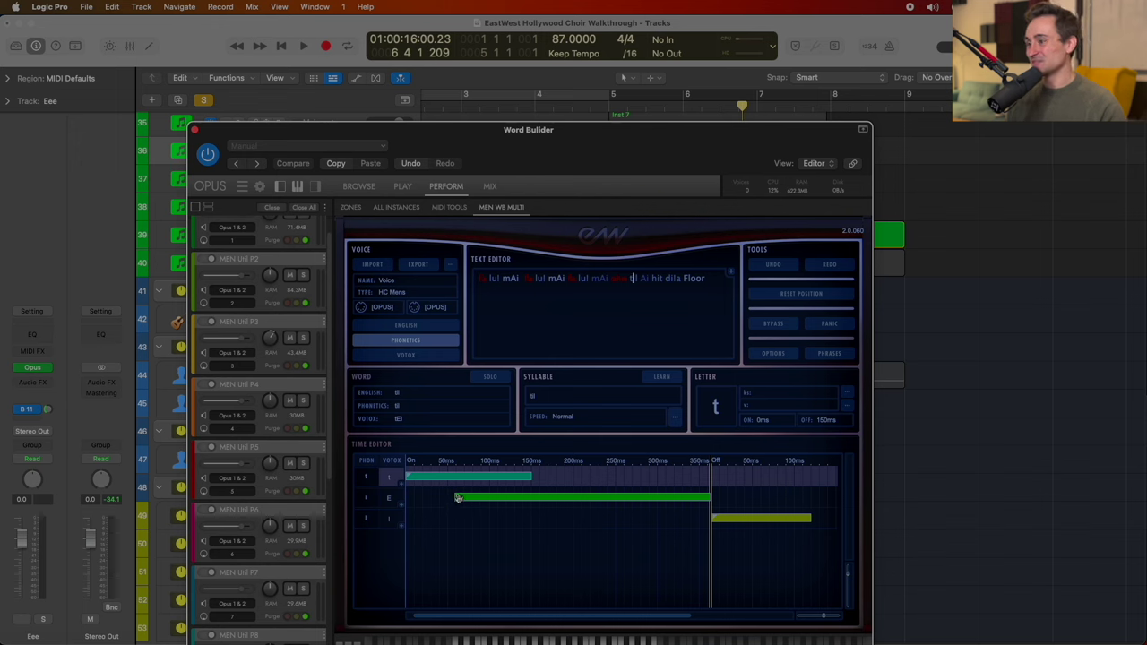
drag(455, 498, 413, 498)
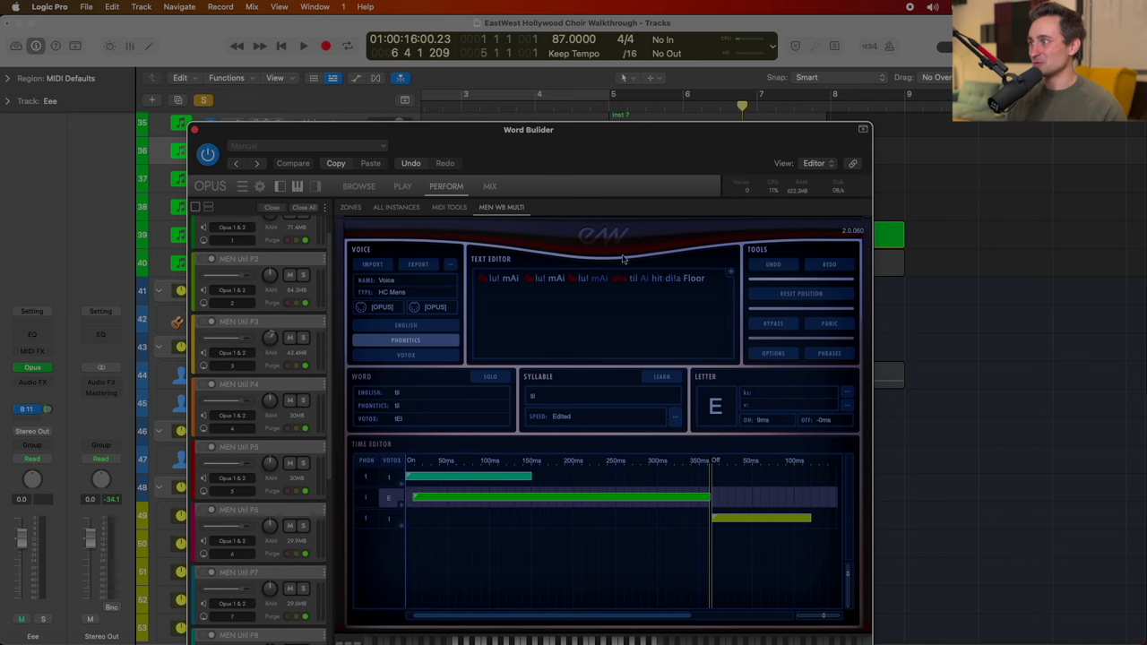
drag(456, 498, 412, 498)
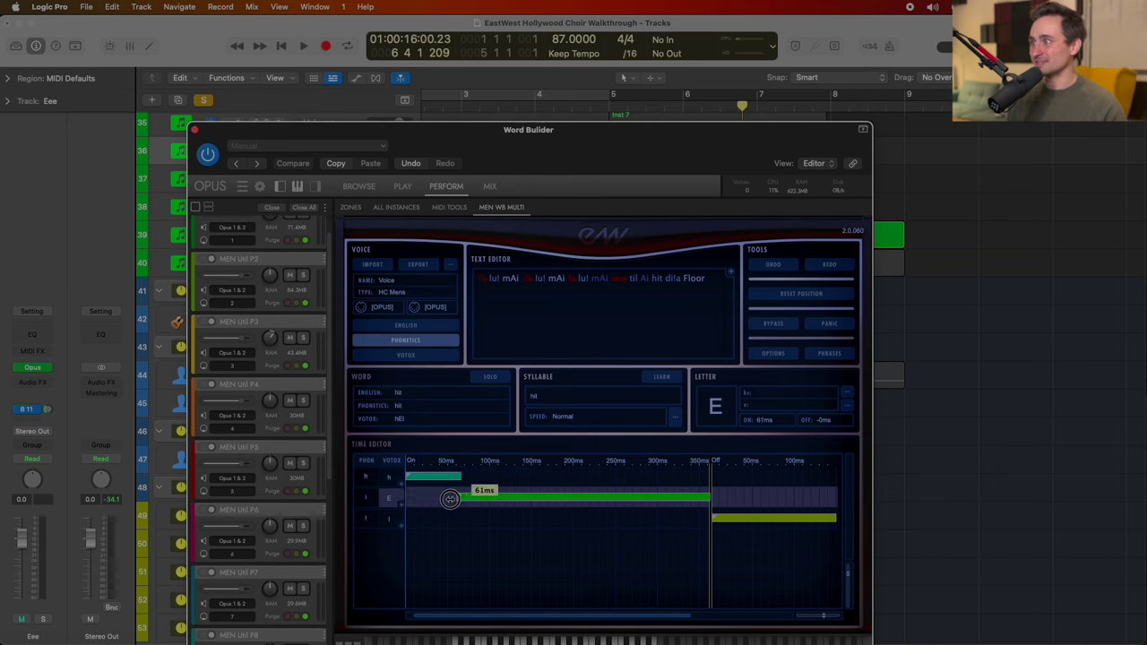
click(655, 277)
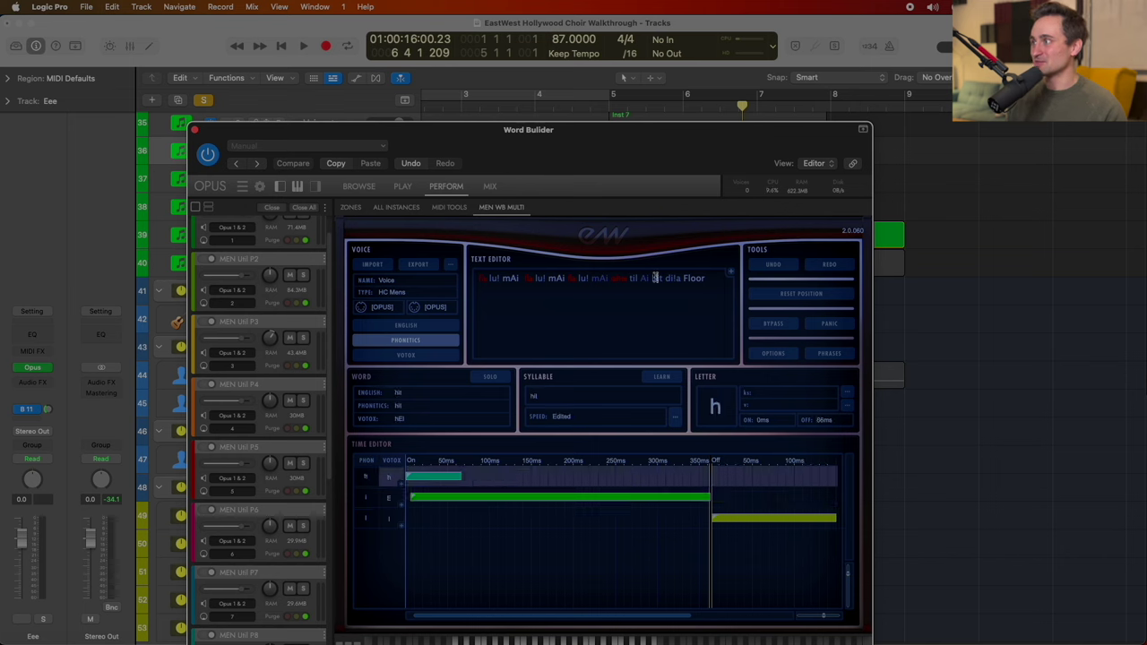
click(195, 129)
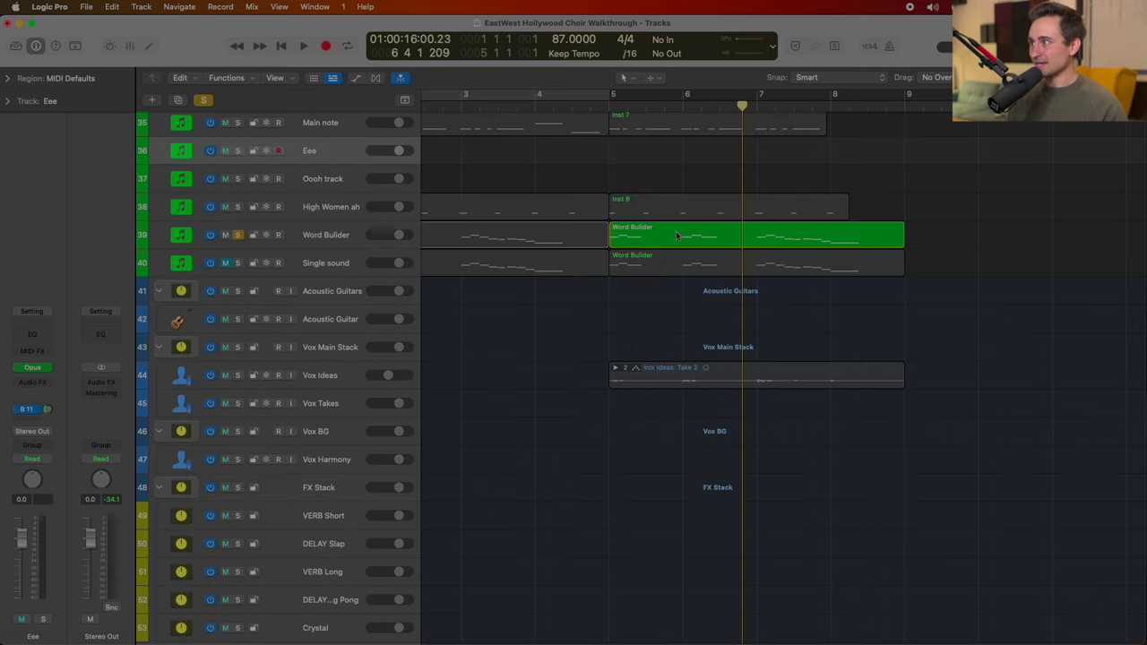
Step: Solo the Vox Ideas lead vocal and play from bar 5 to hear the choir against it
click(606, 114)
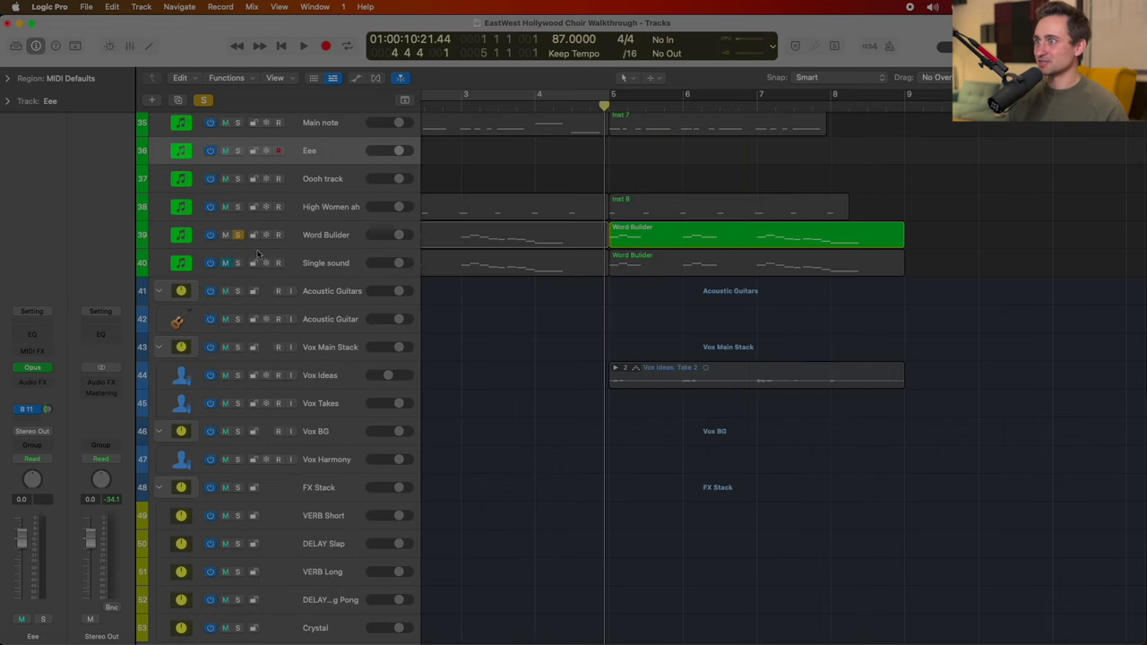
click(237, 375)
scroll(301, 240, up, 3)
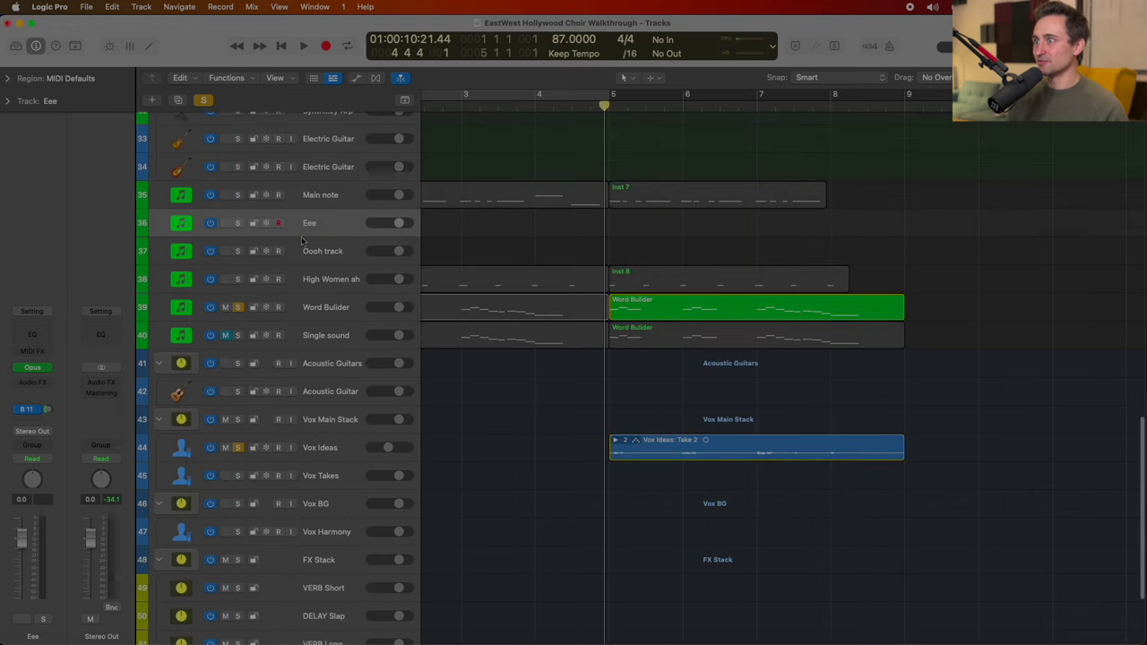
click(181, 307)
key(space)
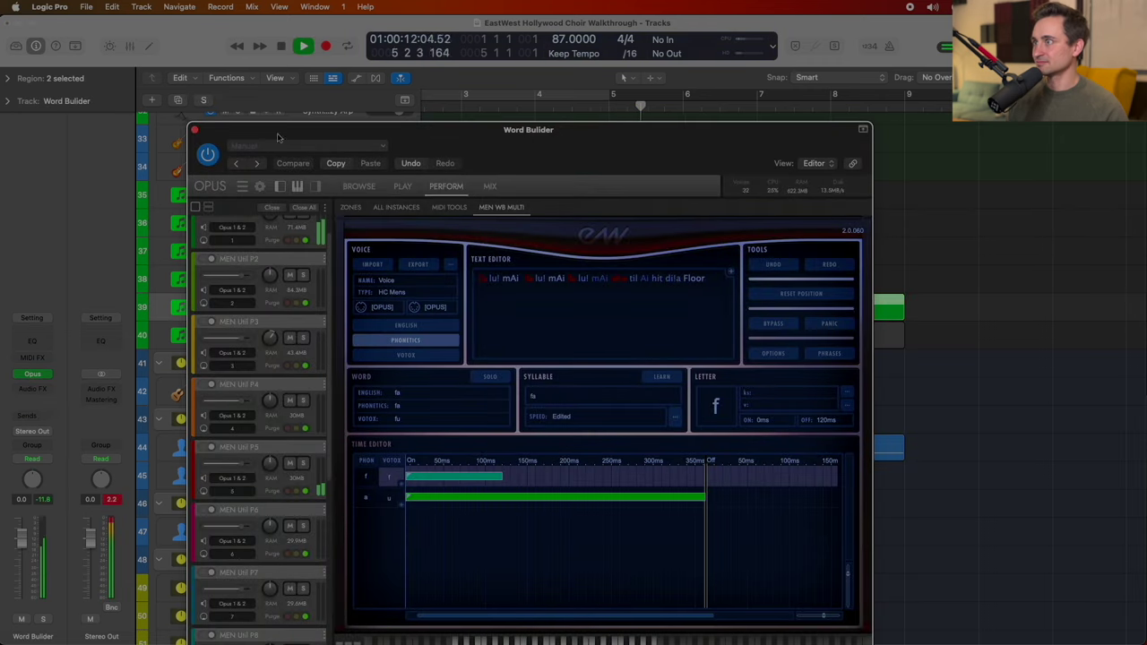
click(195, 131)
scroll(512, 264, down, 2)
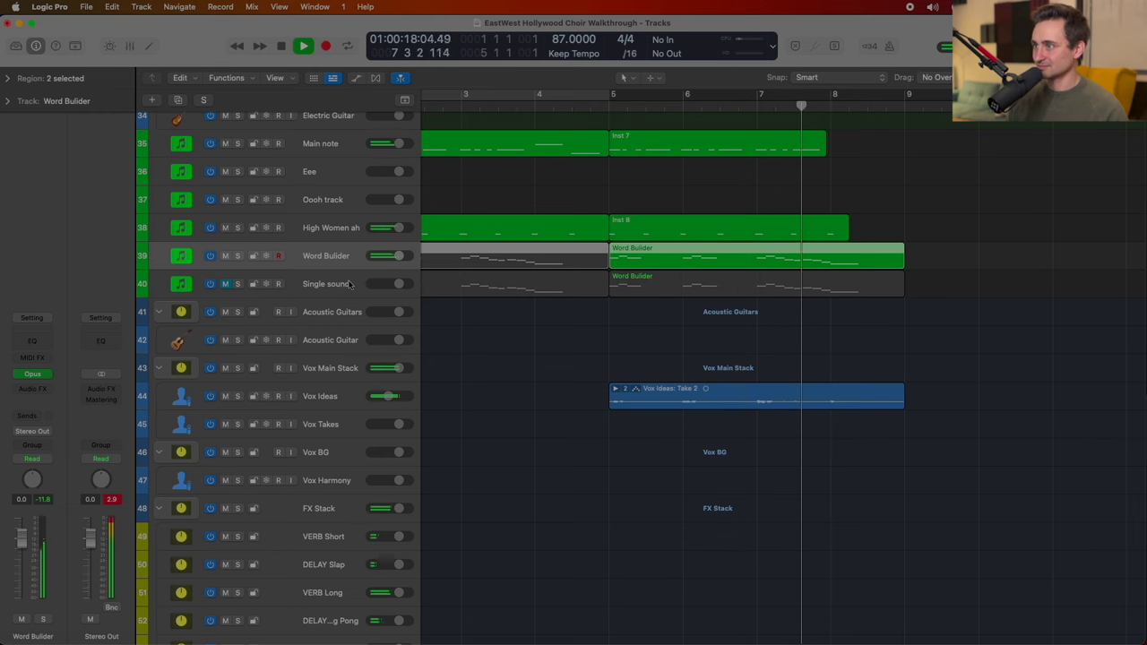
Step: Select the Single sound track and audition it from bar 5
click(287, 284)
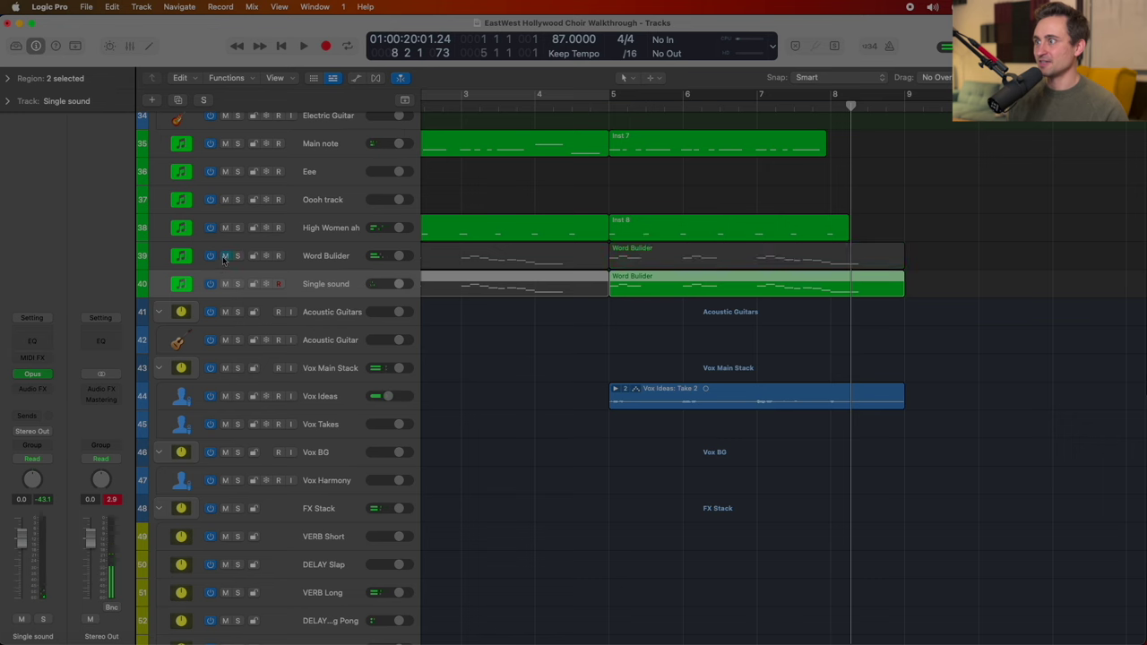
click(604, 103)
key(space)
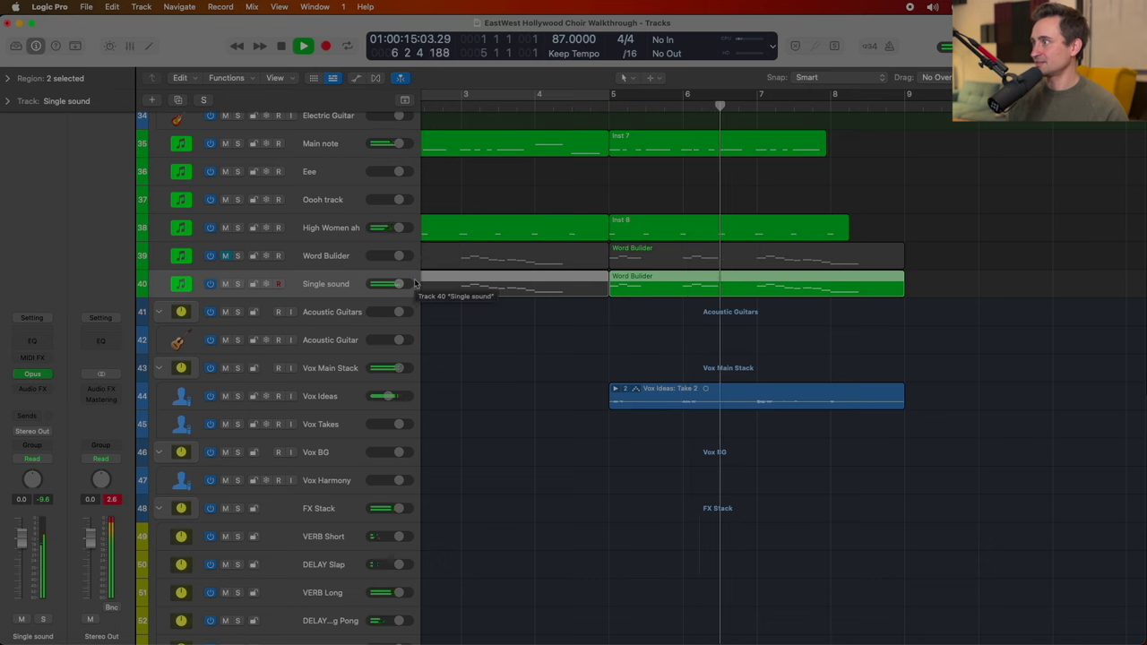
key(space)
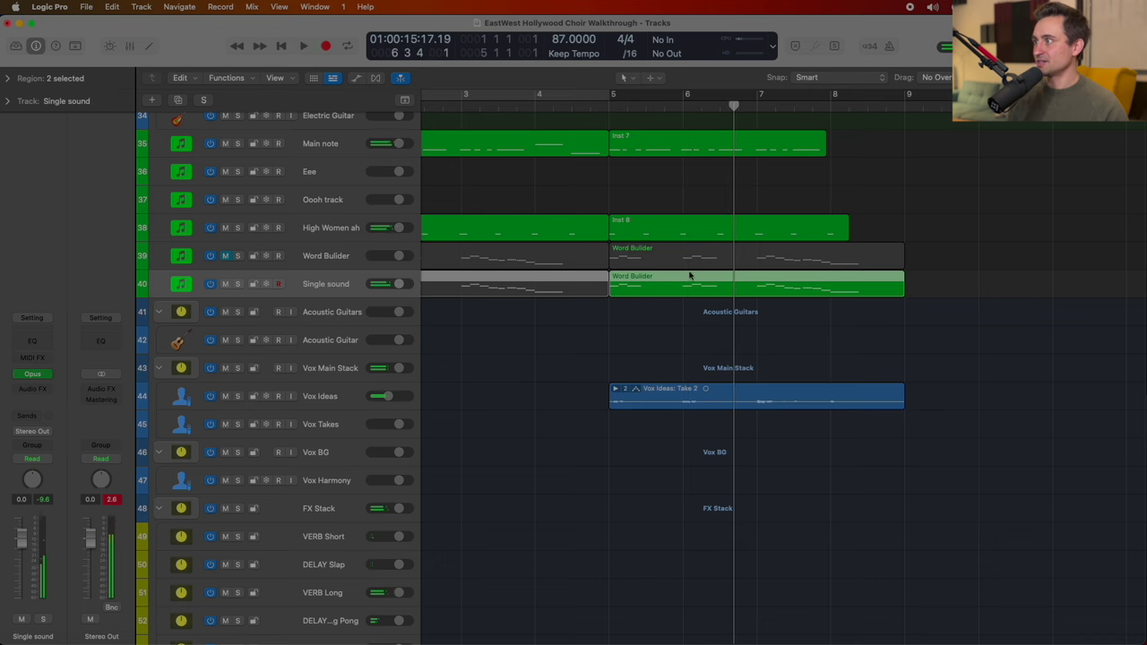
click(696, 108)
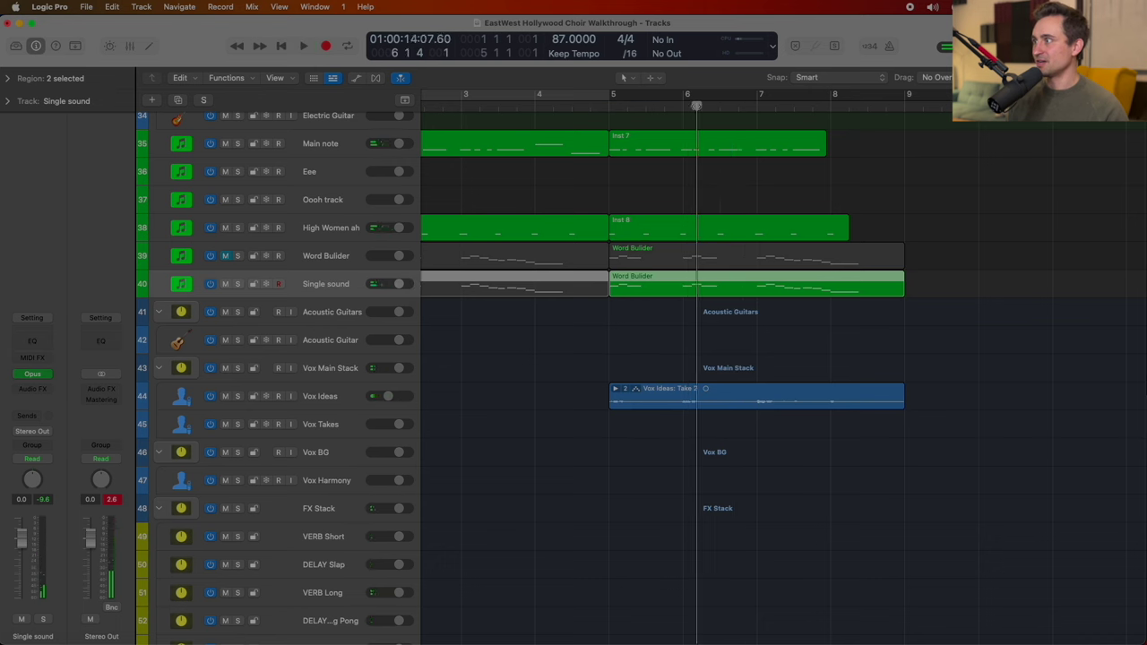
Step: Mute Single sound, unmute Word Builder, and bring its Opus plugin window back up
click(225, 284)
click(224, 256)
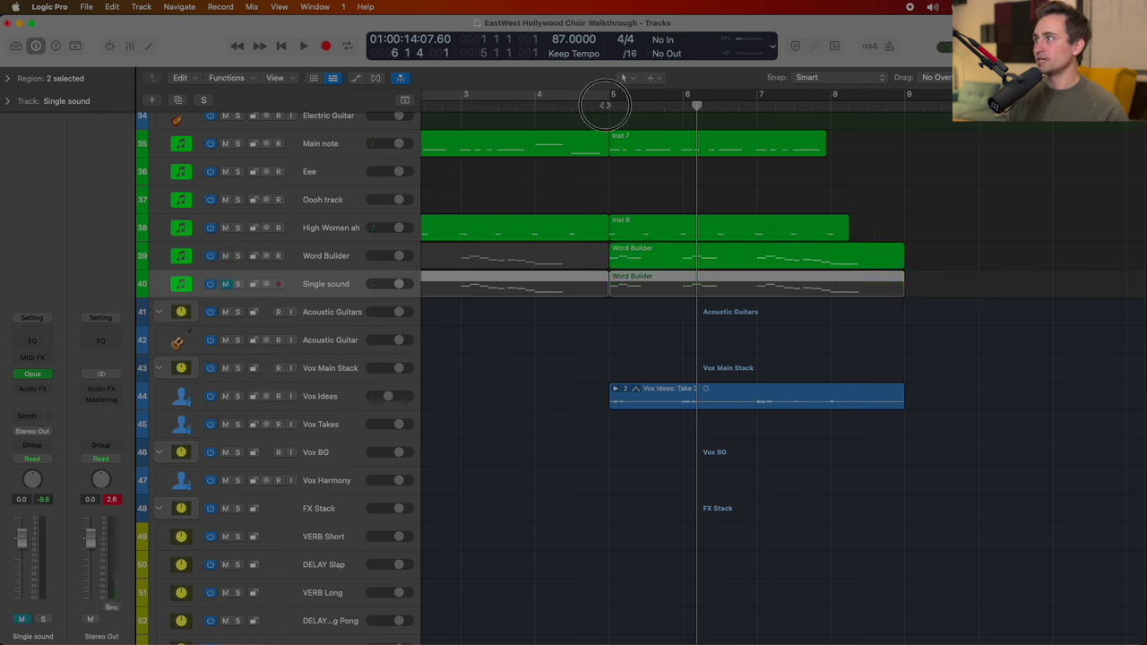
click(606, 102)
click(309, 253)
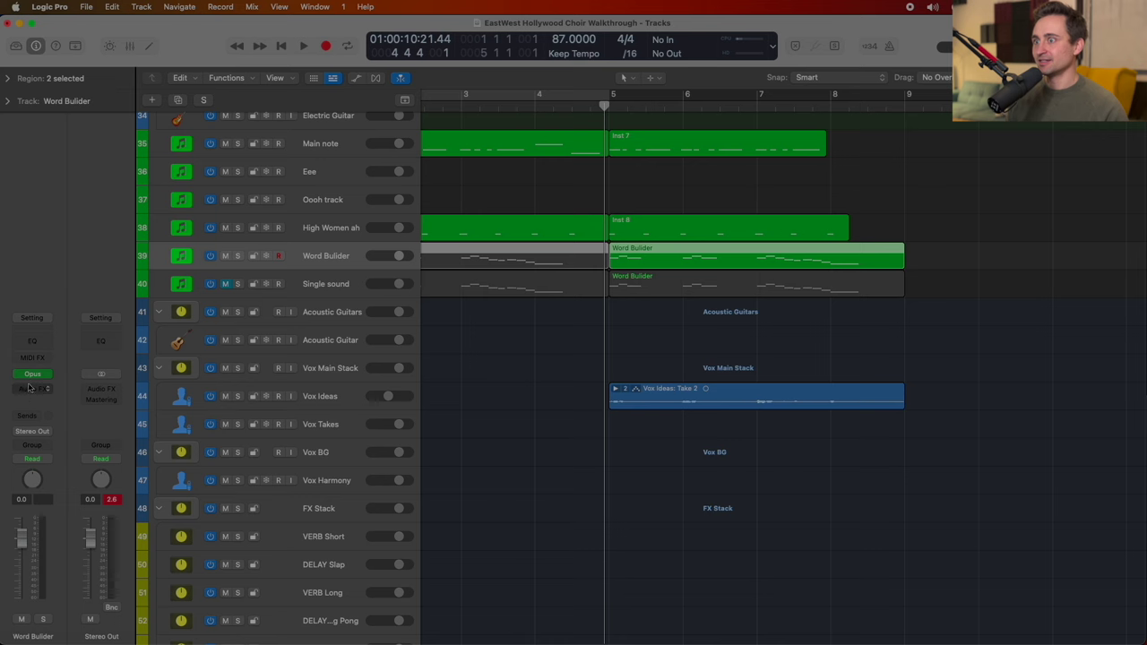
click(33, 374)
key(space)
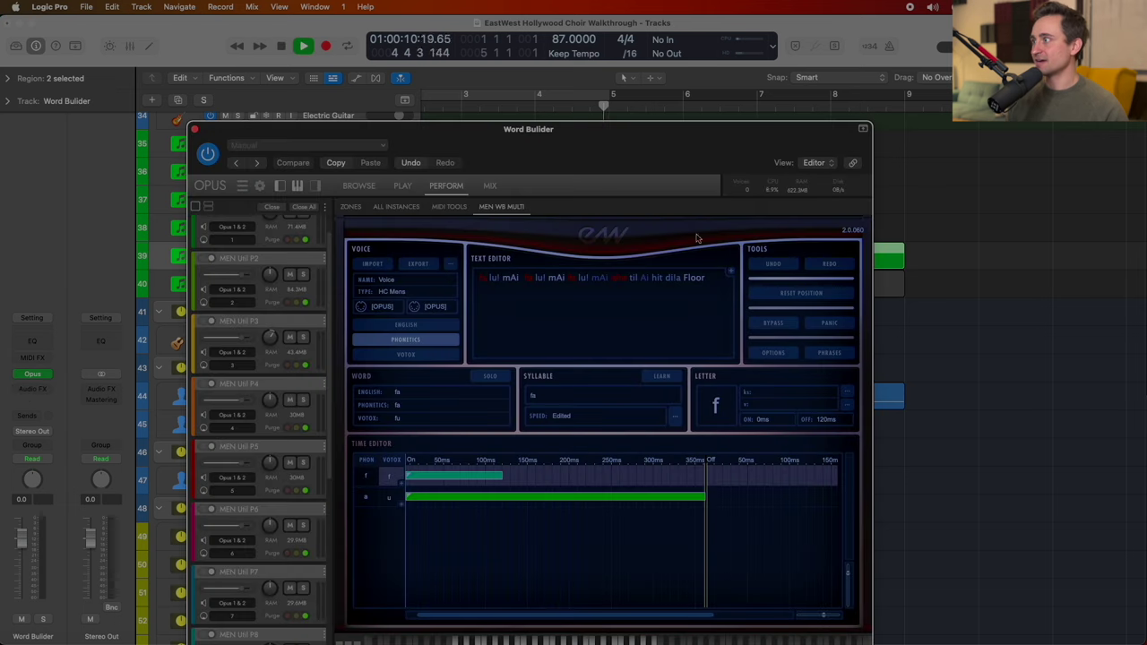
key(v)
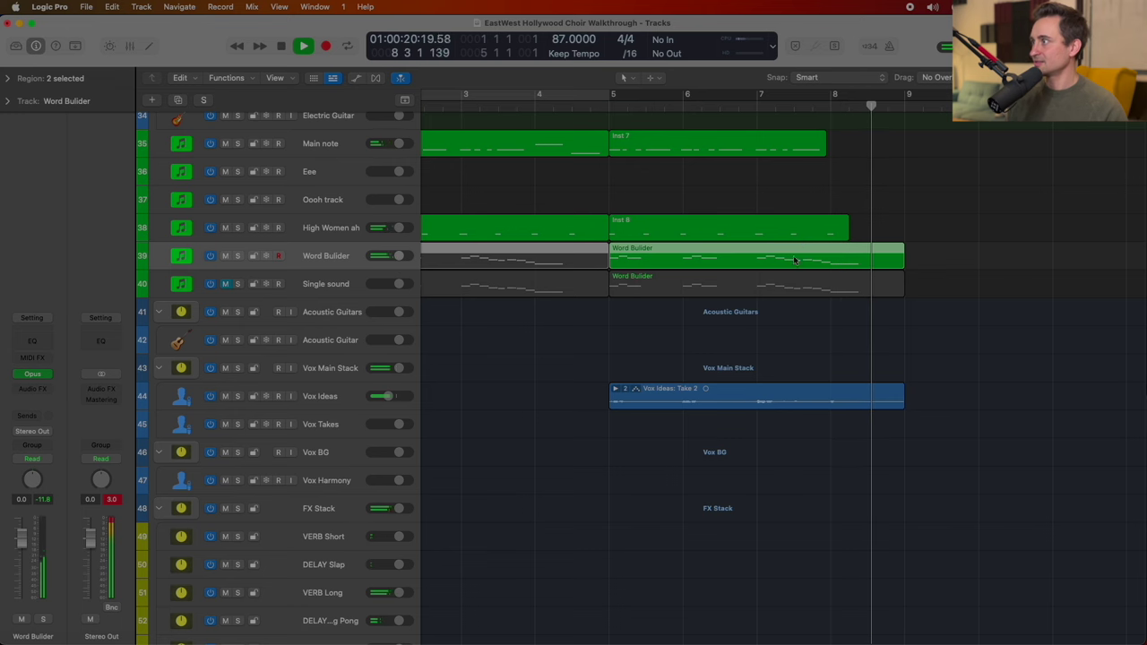
key(space)
click(605, 107)
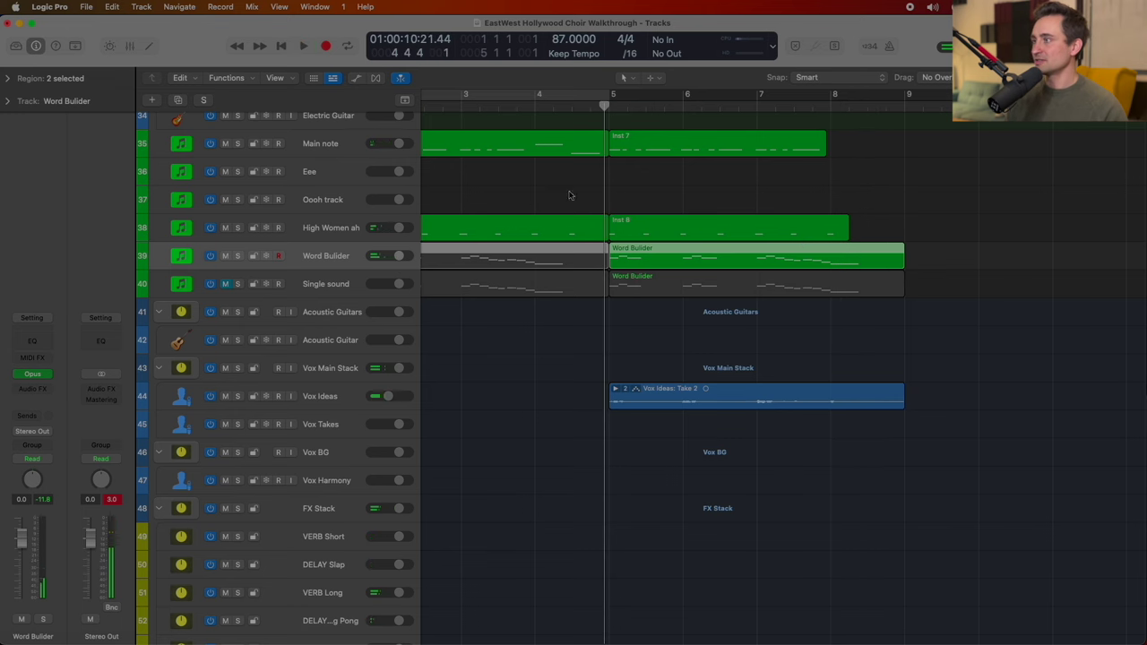
click(32, 374)
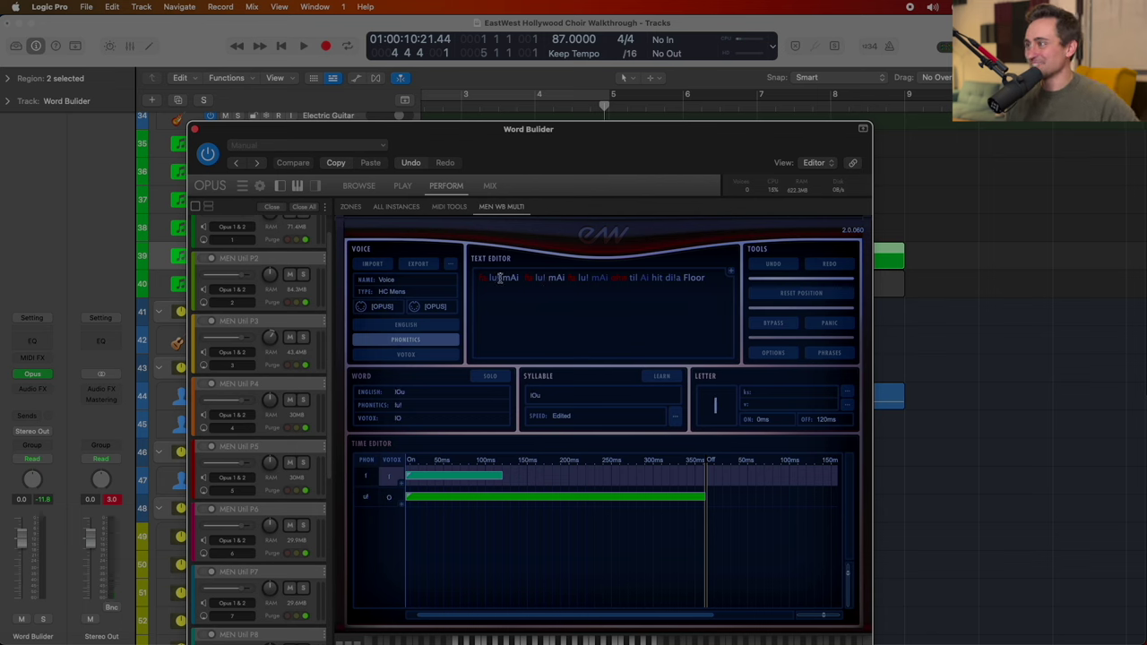
click(525, 278)
drag(708, 271, 480, 280)
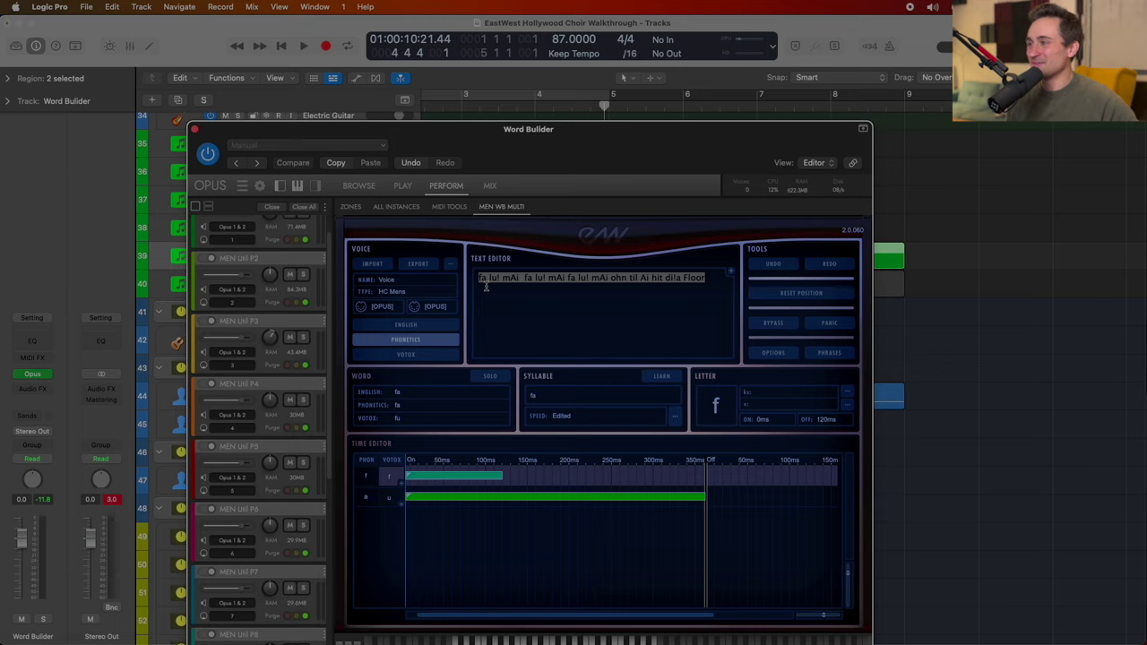
drag(578, 158, 512, 139)
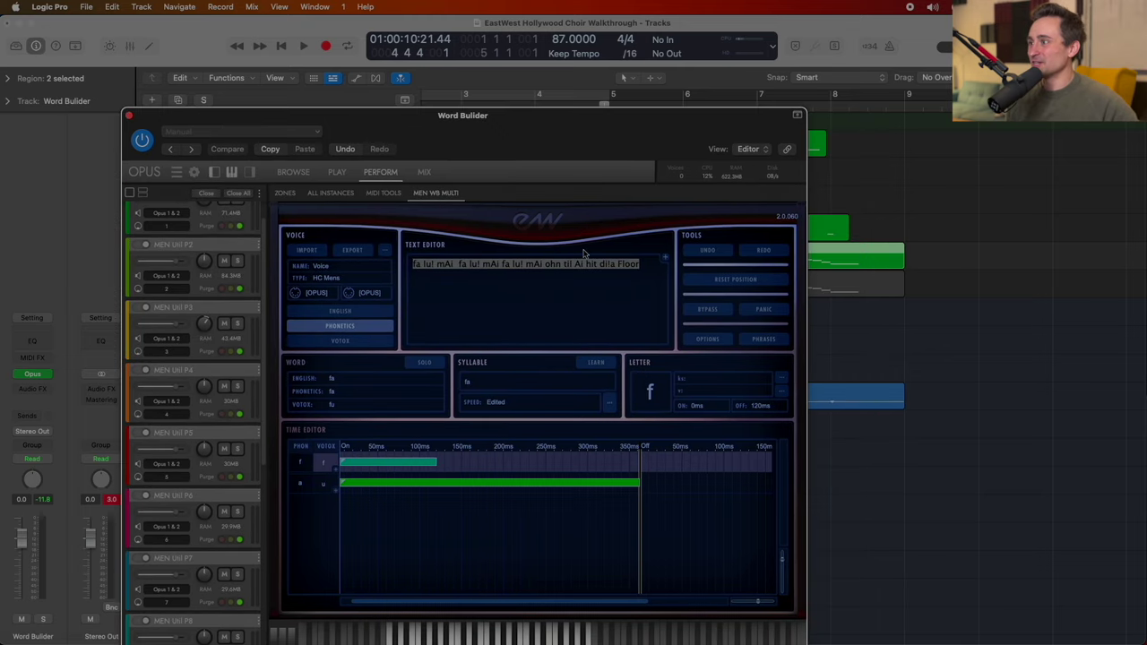
click(567, 264)
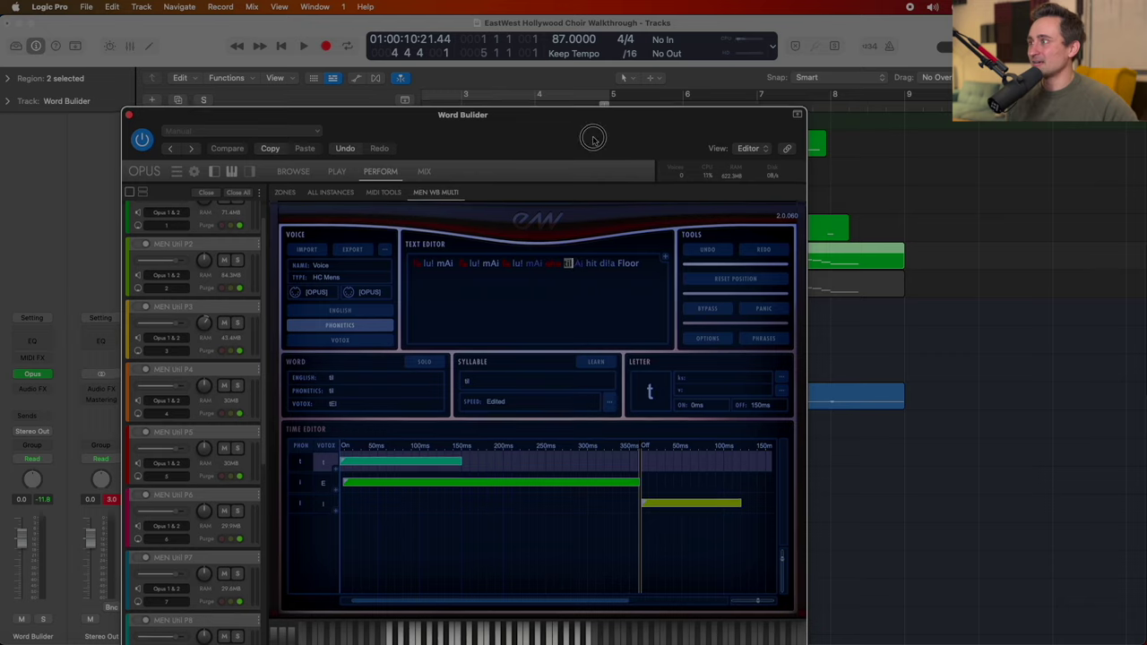
drag(573, 114, 503, 122)
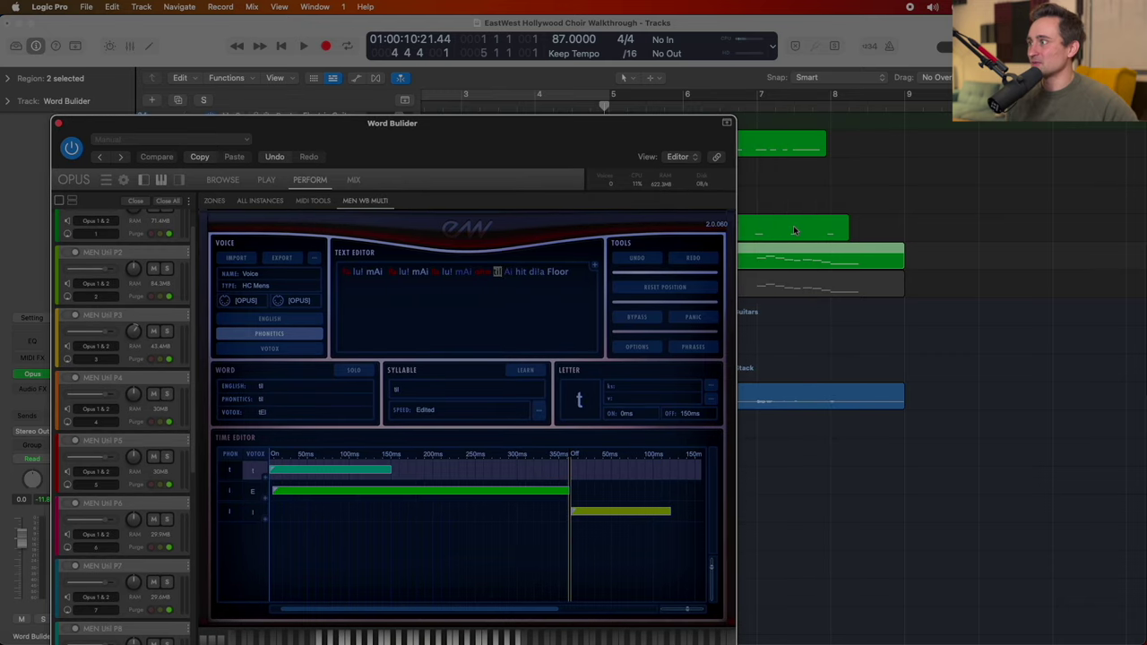
click(801, 93)
drag(502, 162, 603, 101)
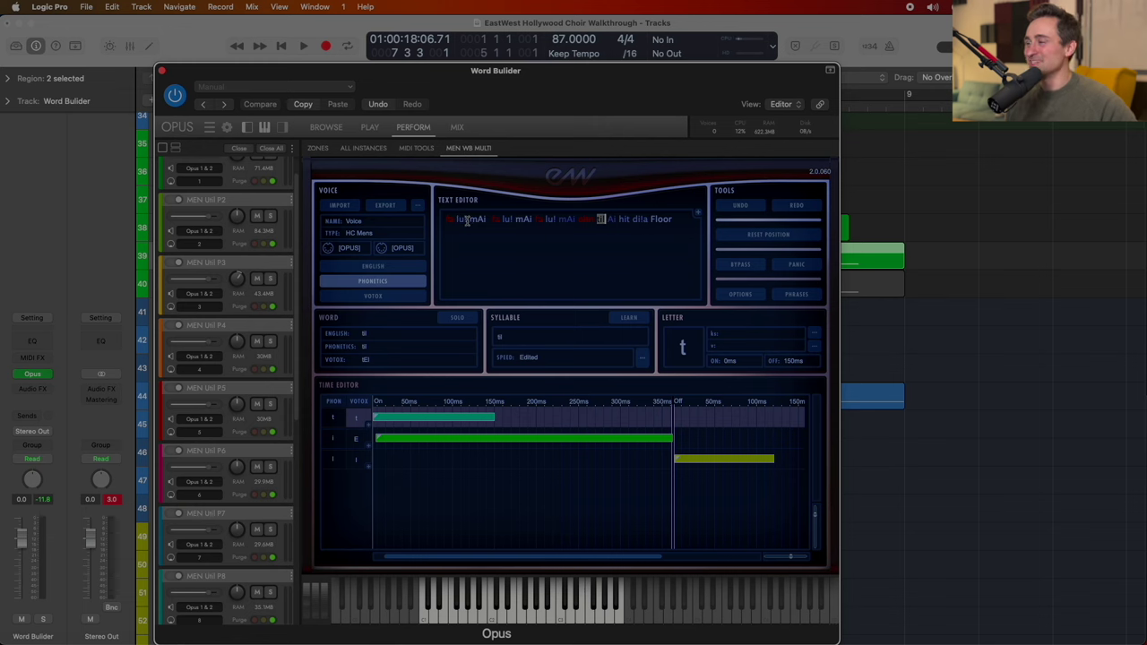
drag(447, 221, 684, 219)
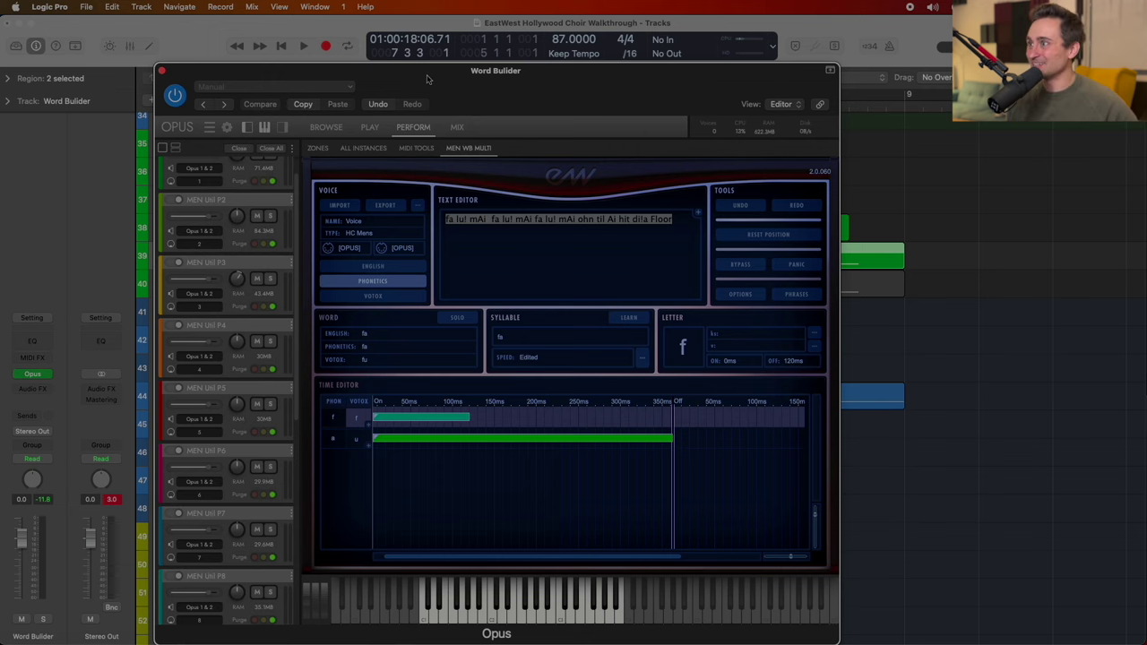
drag(427, 80, 446, 63)
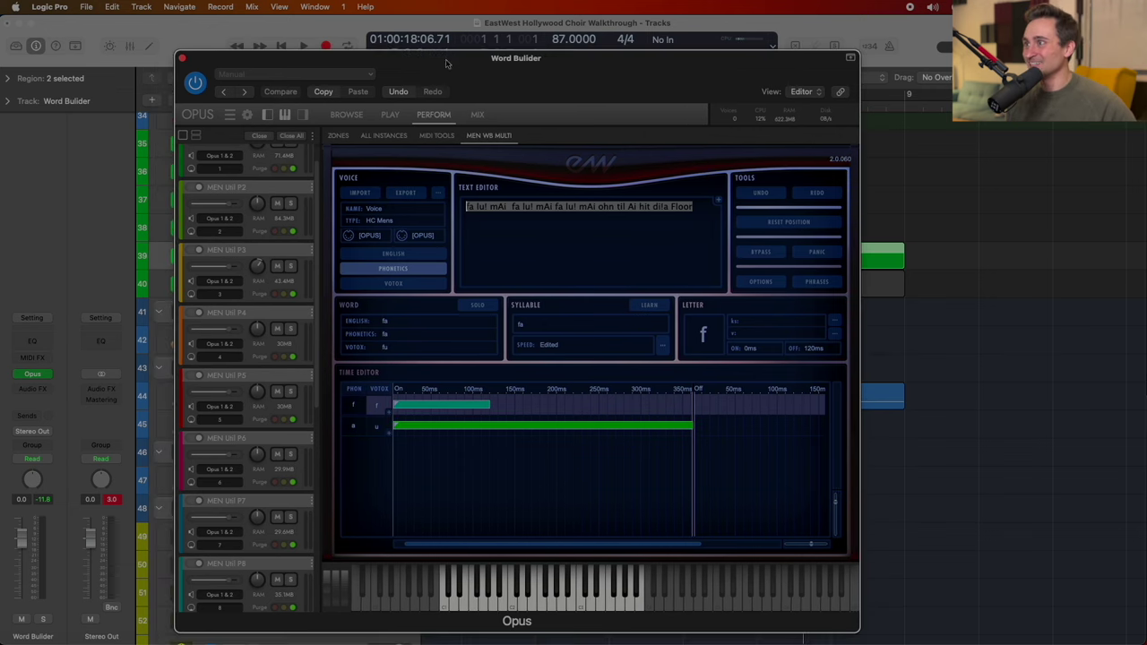
click(346, 115)
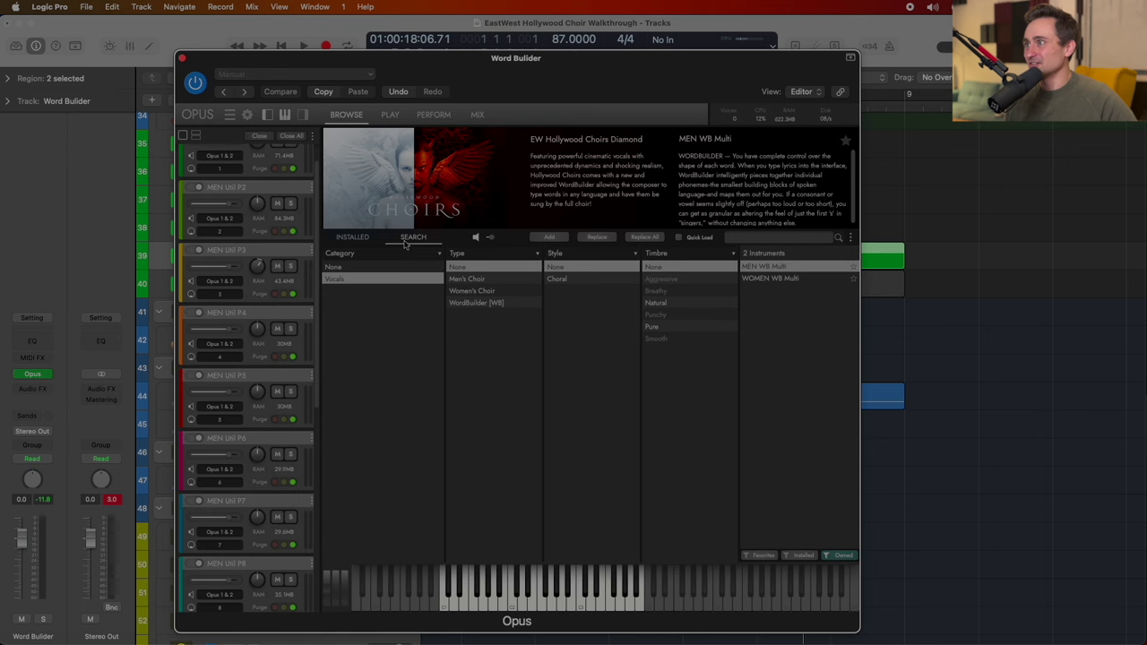
click(377, 115)
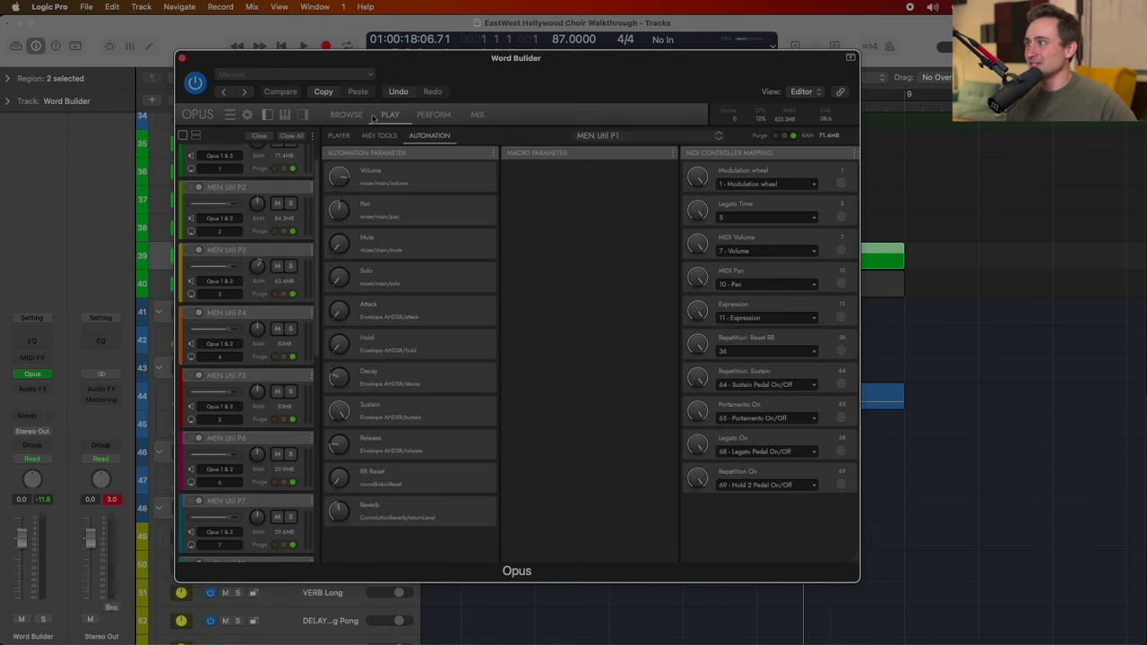
click(436, 114)
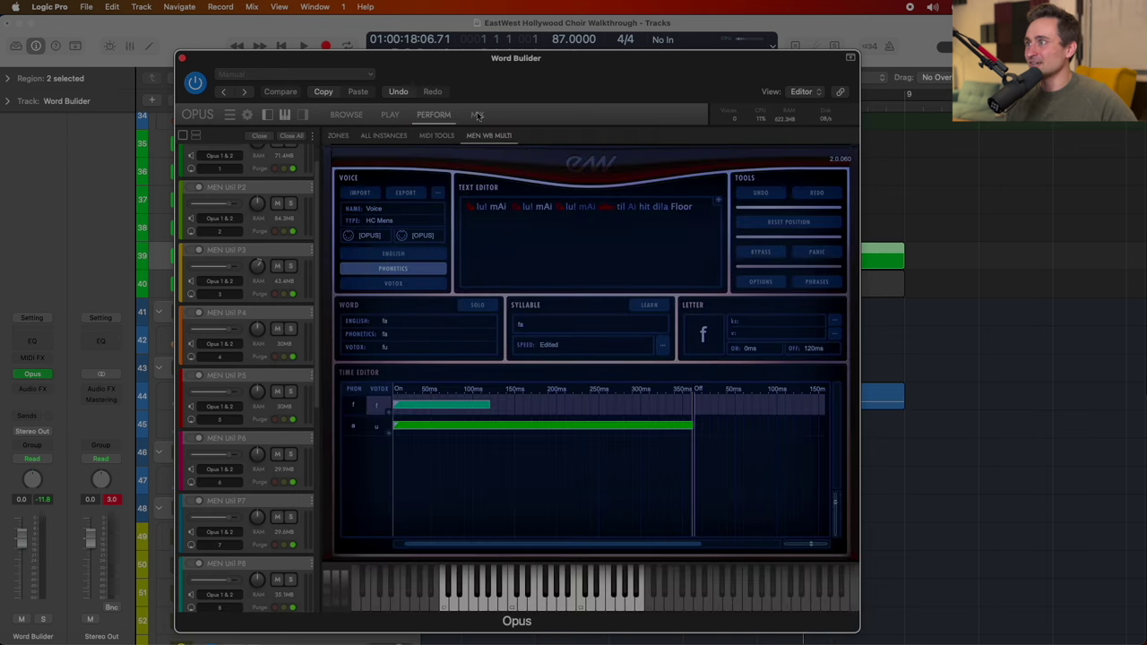
drag(493, 57, 509, 51)
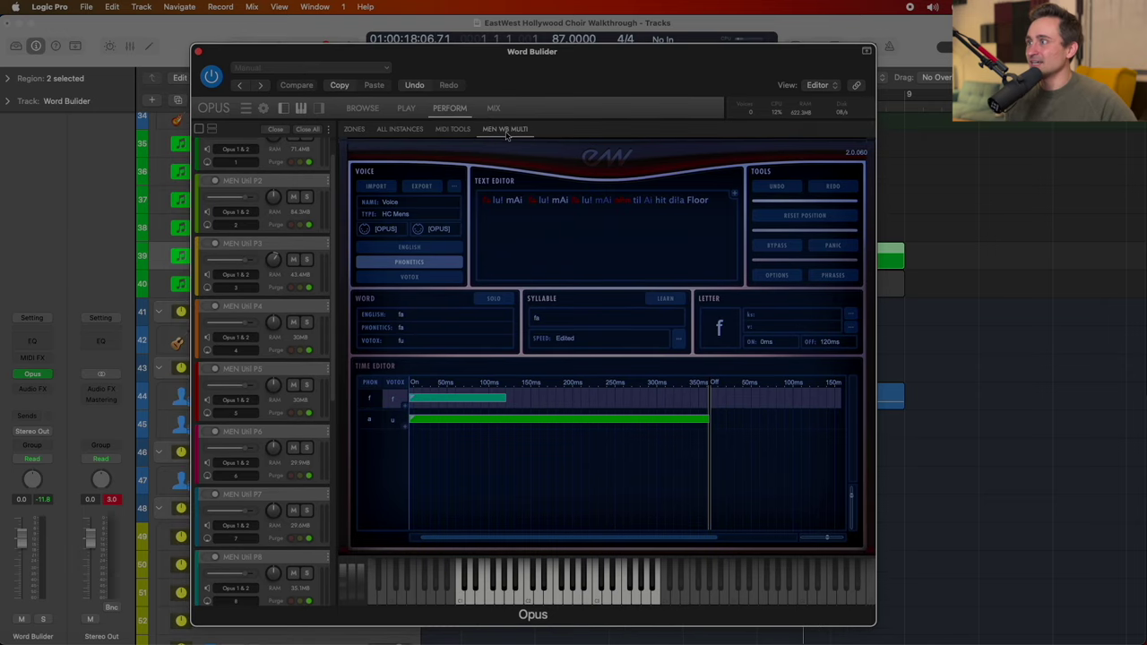